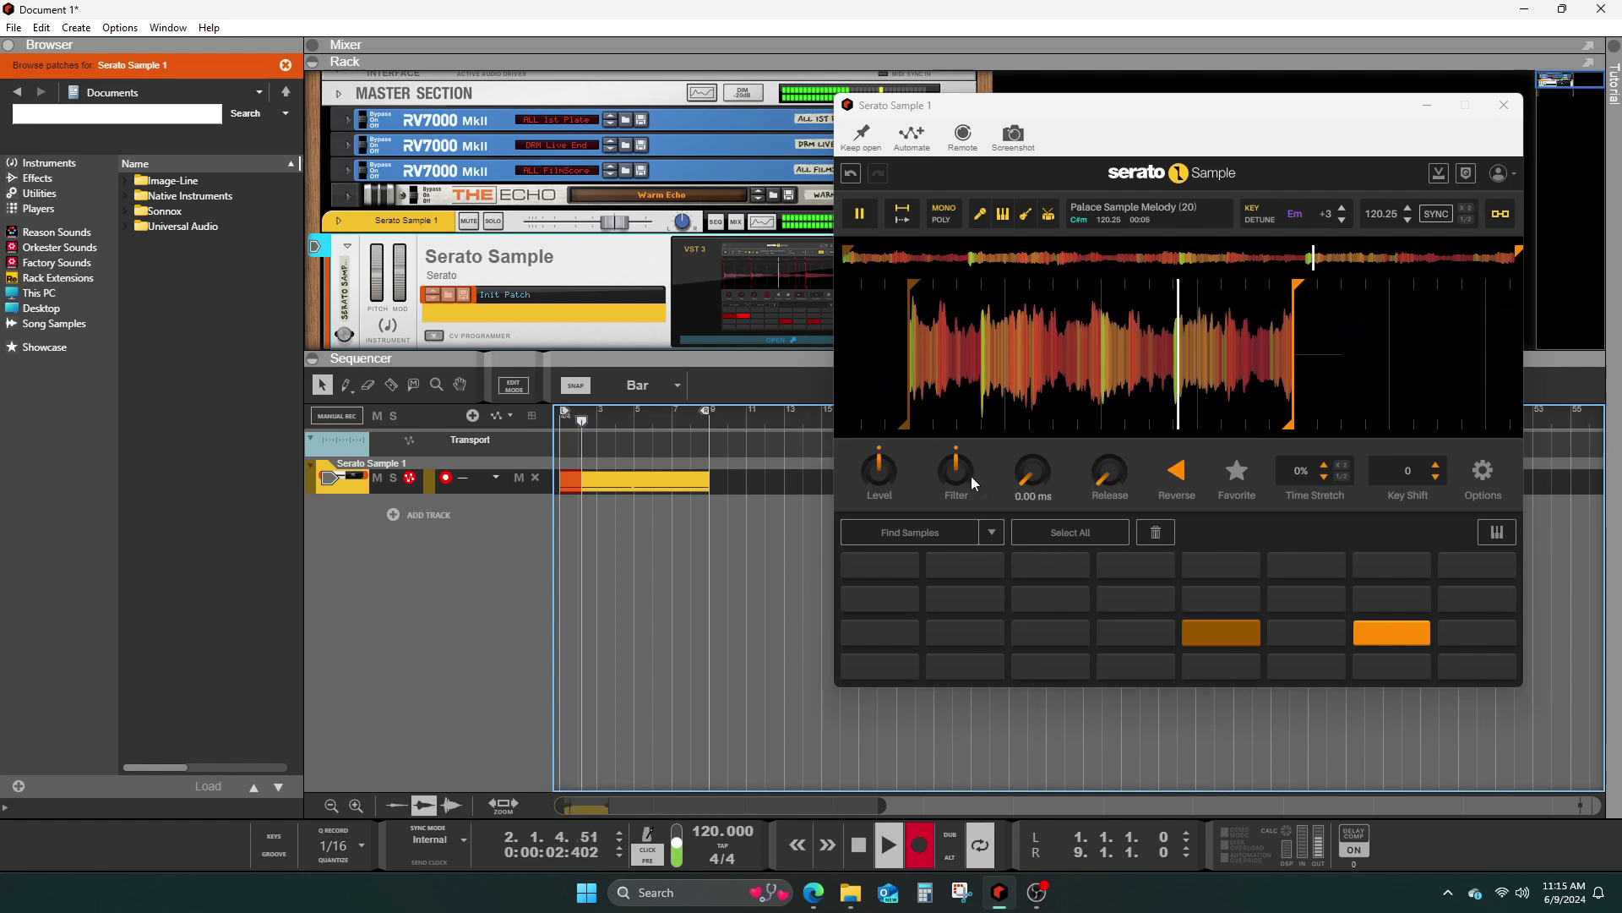
- End recording on the Serato Sample track and close its sampler window
left_click(909, 845)
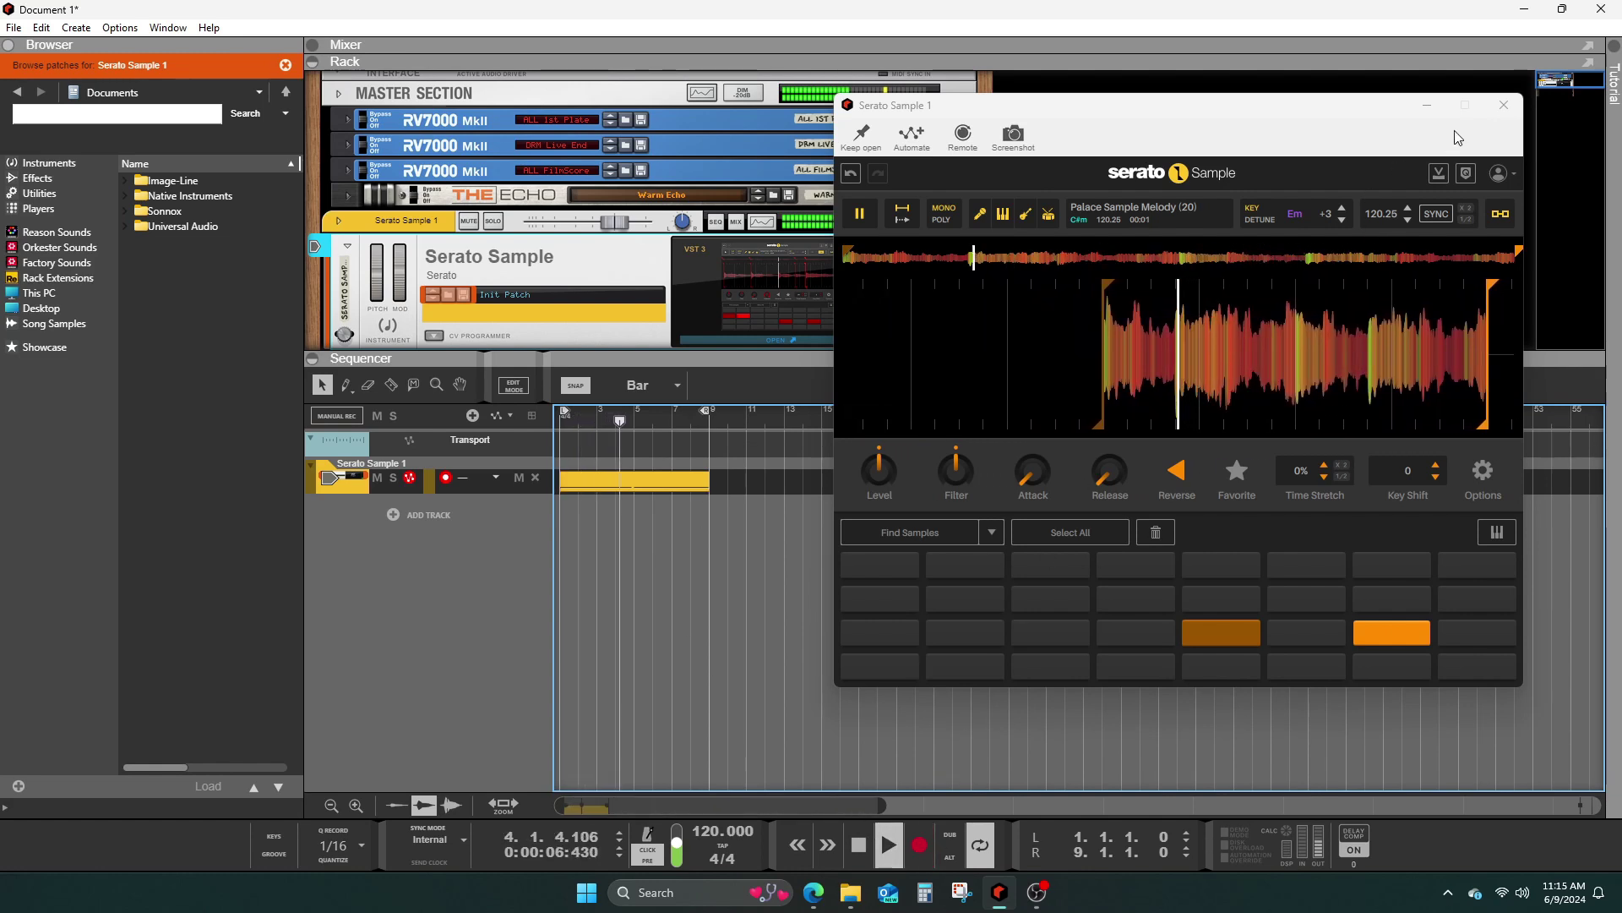
left_click(1503, 105)
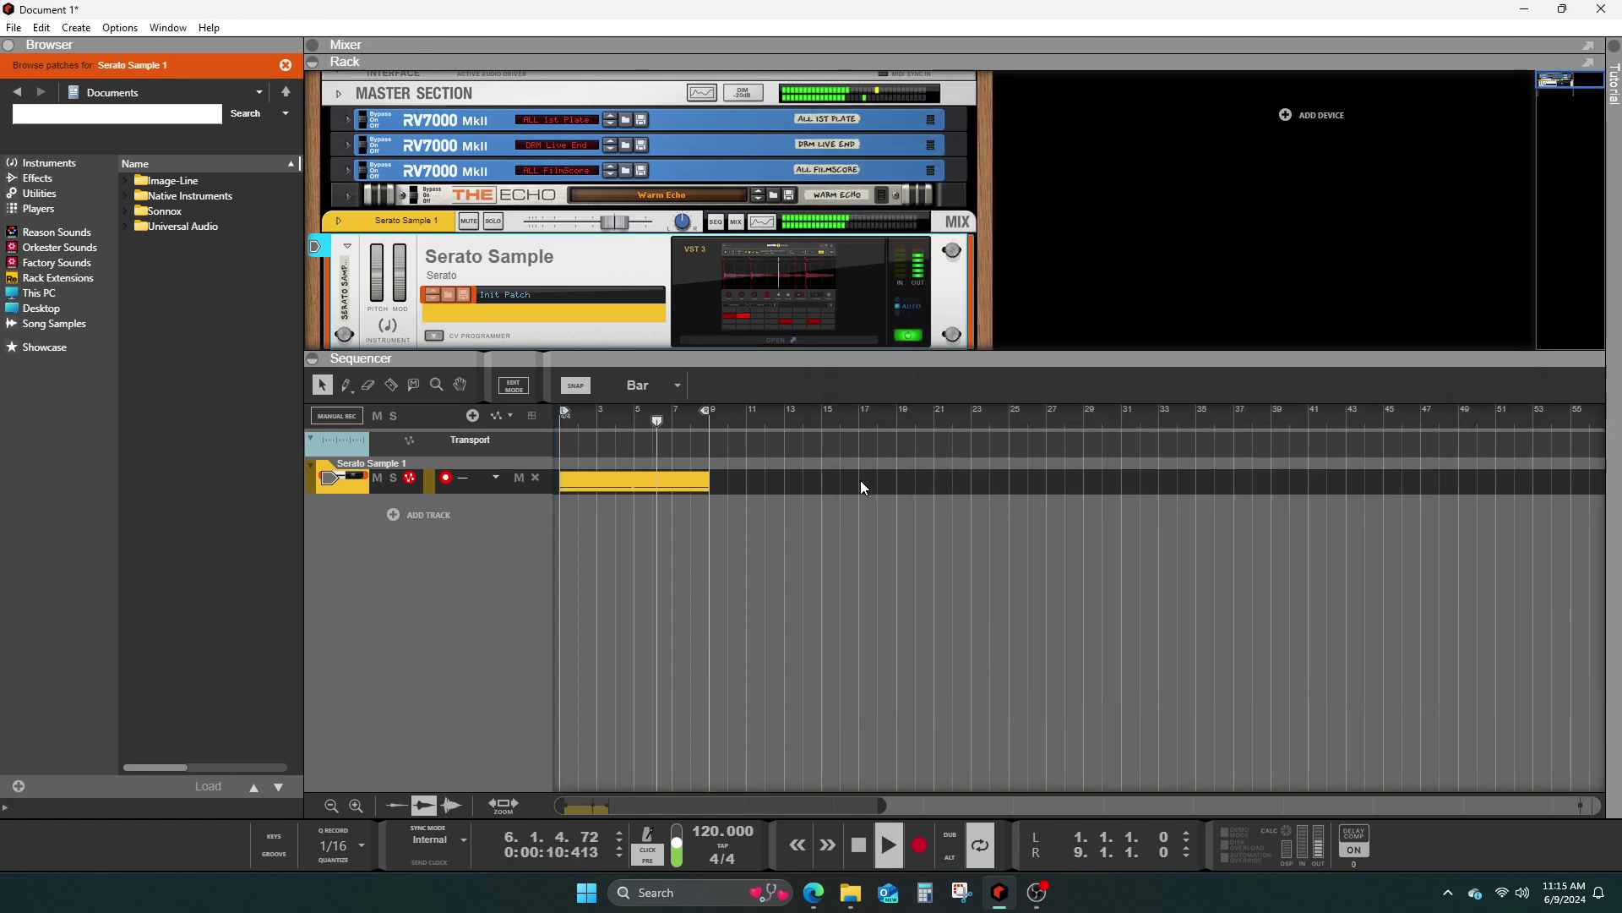
- Add a Battery 4 instrument track, load the 808 Multiple Kit and audition the Kick 808 17 cell
right_click(440, 515)
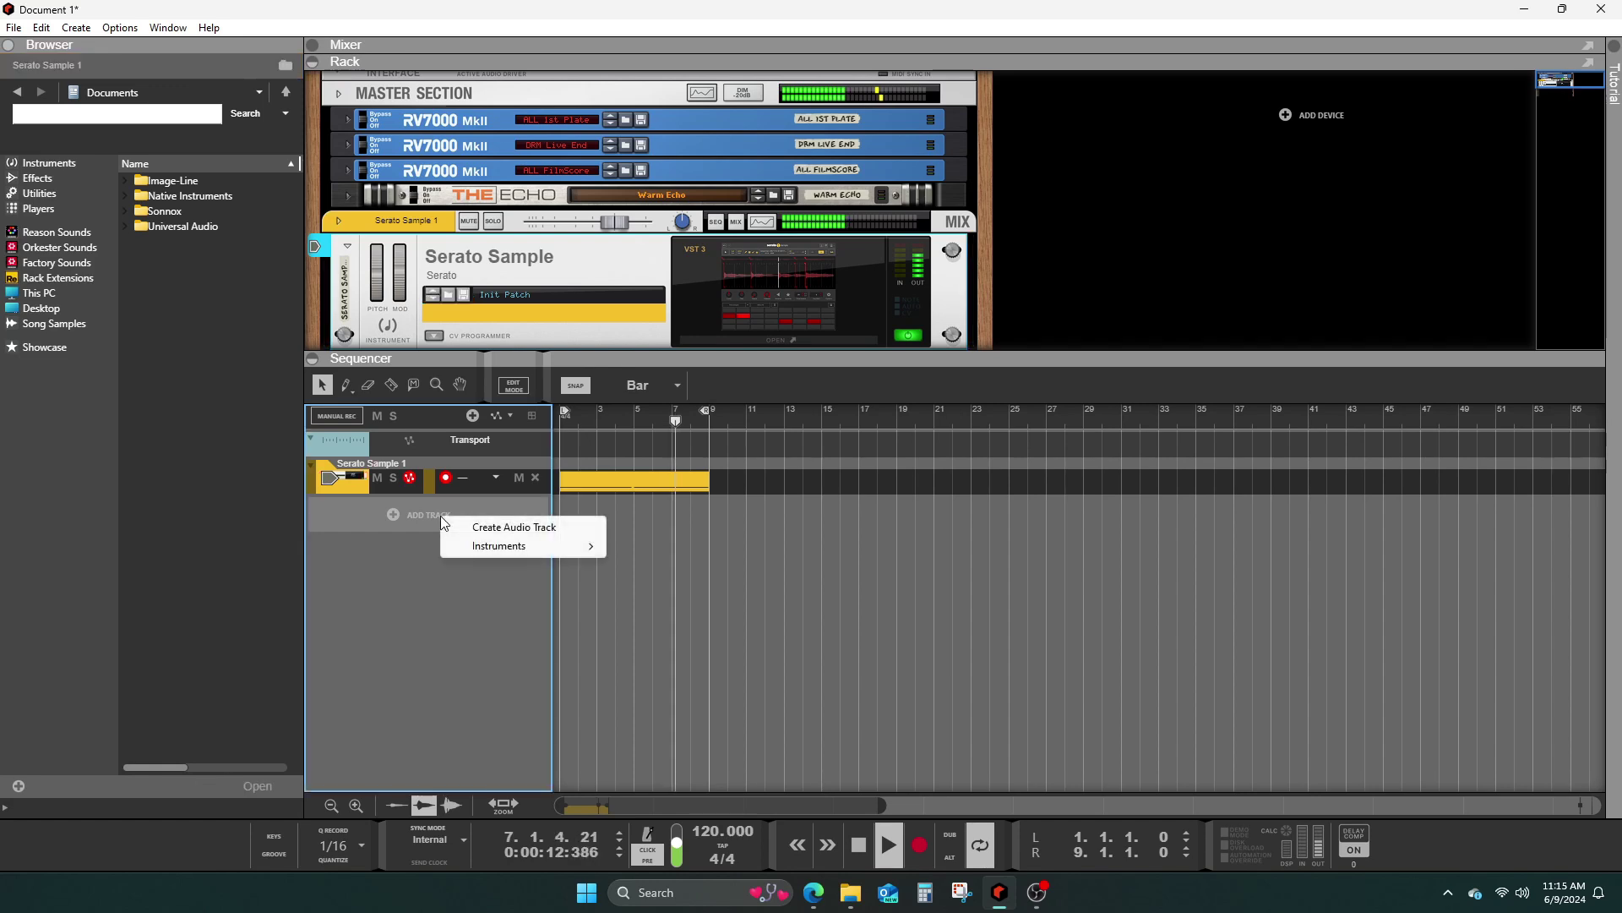
mouse_move(547, 549)
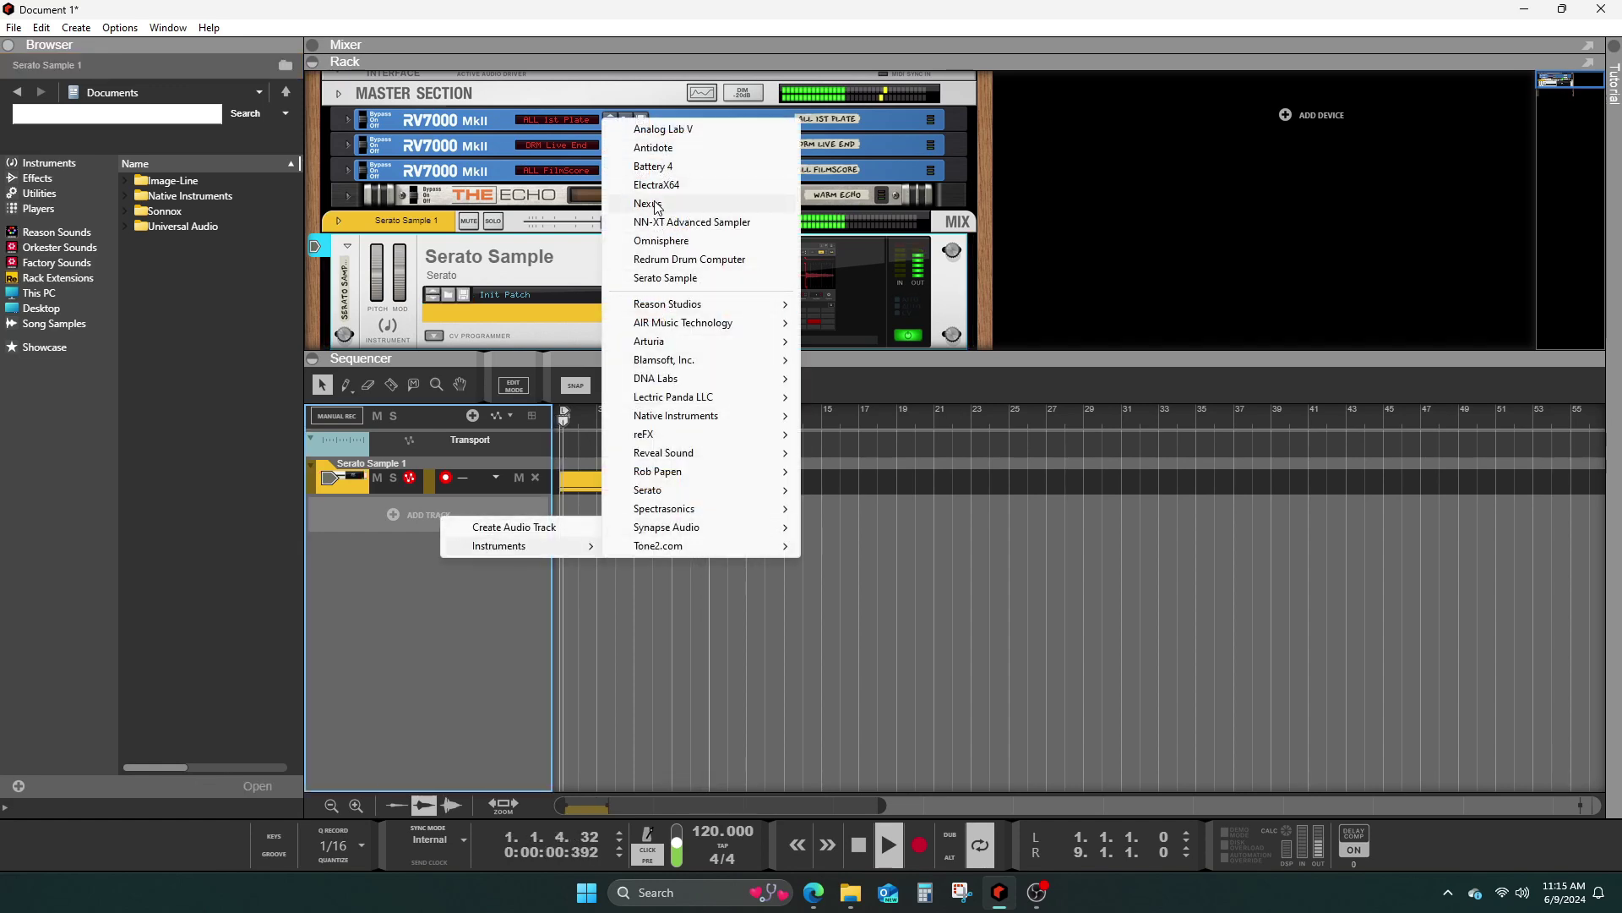
left_click(657, 167)
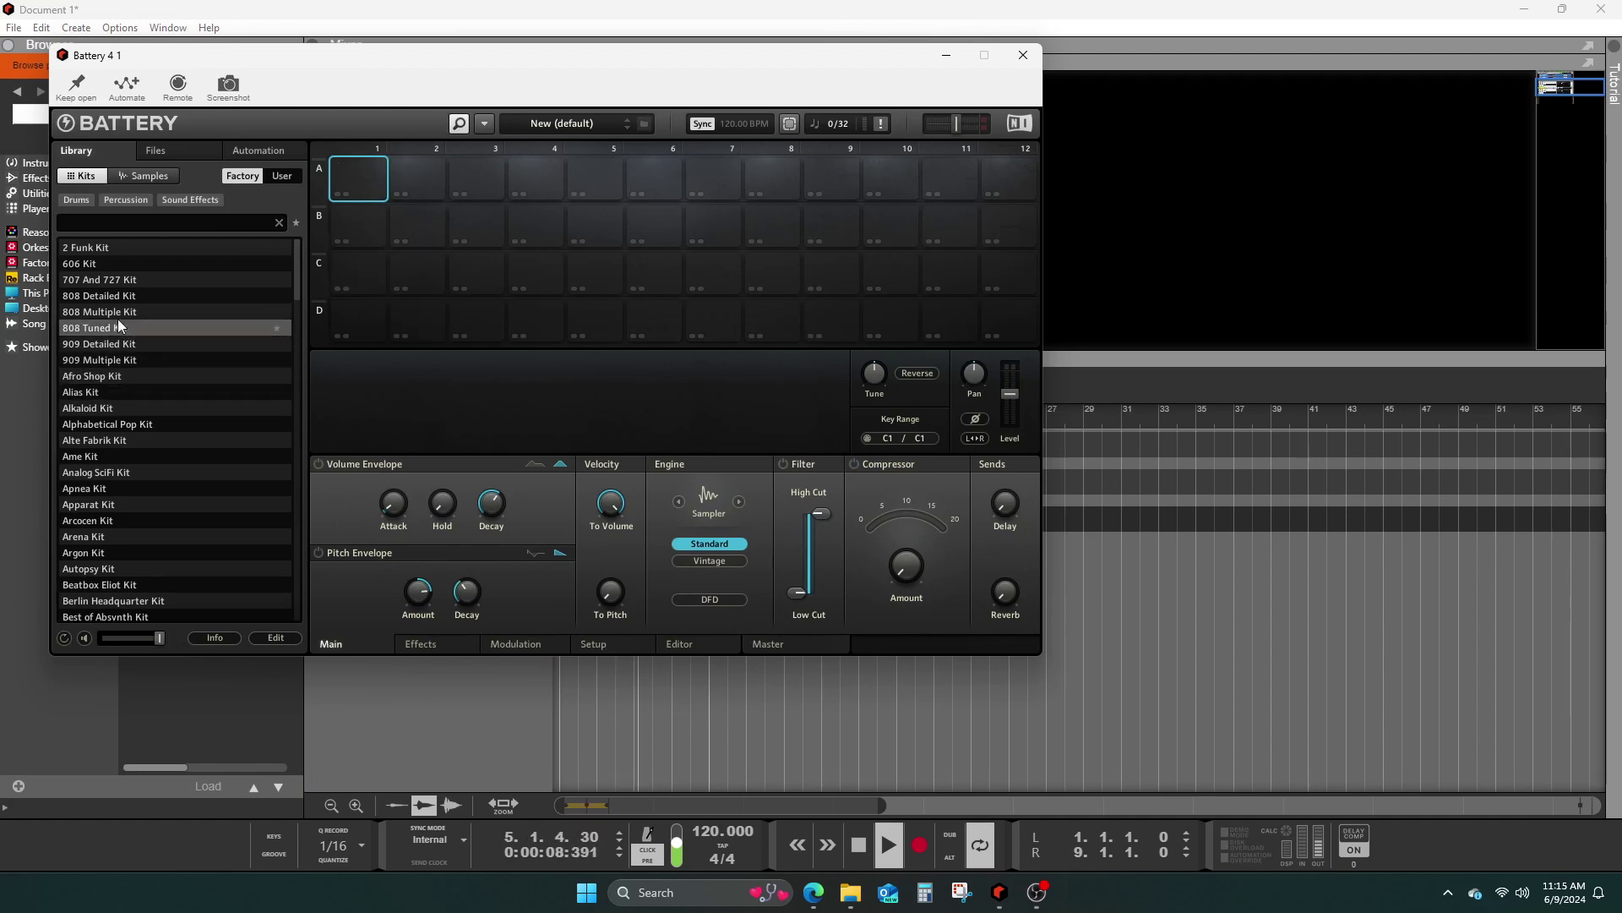
left_click_drag(119, 312, 479, 321)
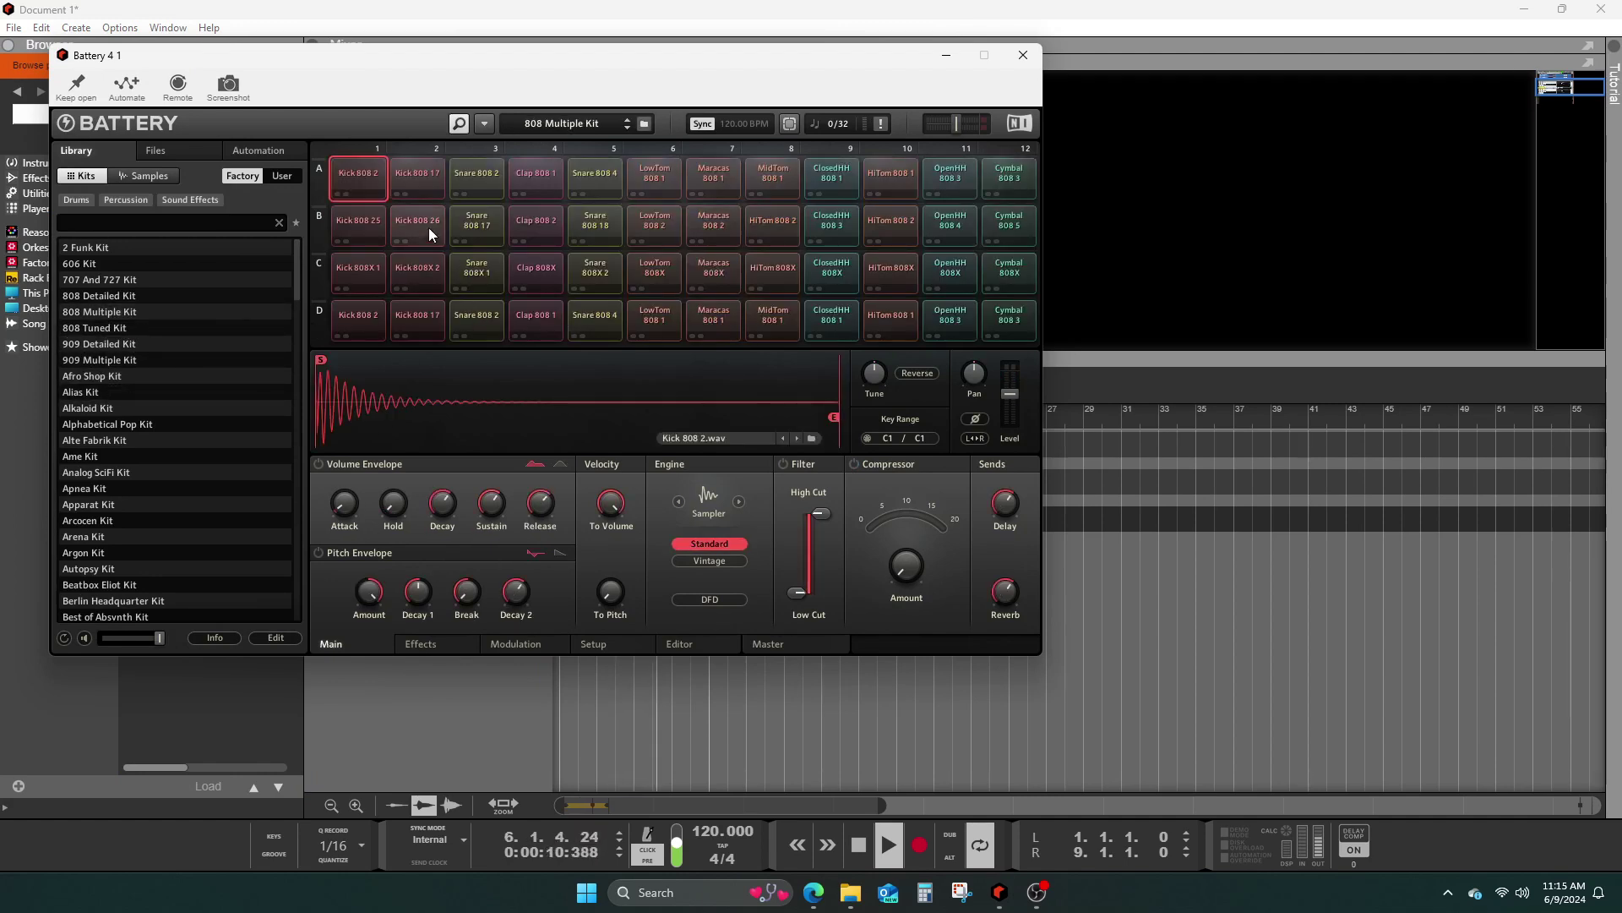
left_click(433, 182)
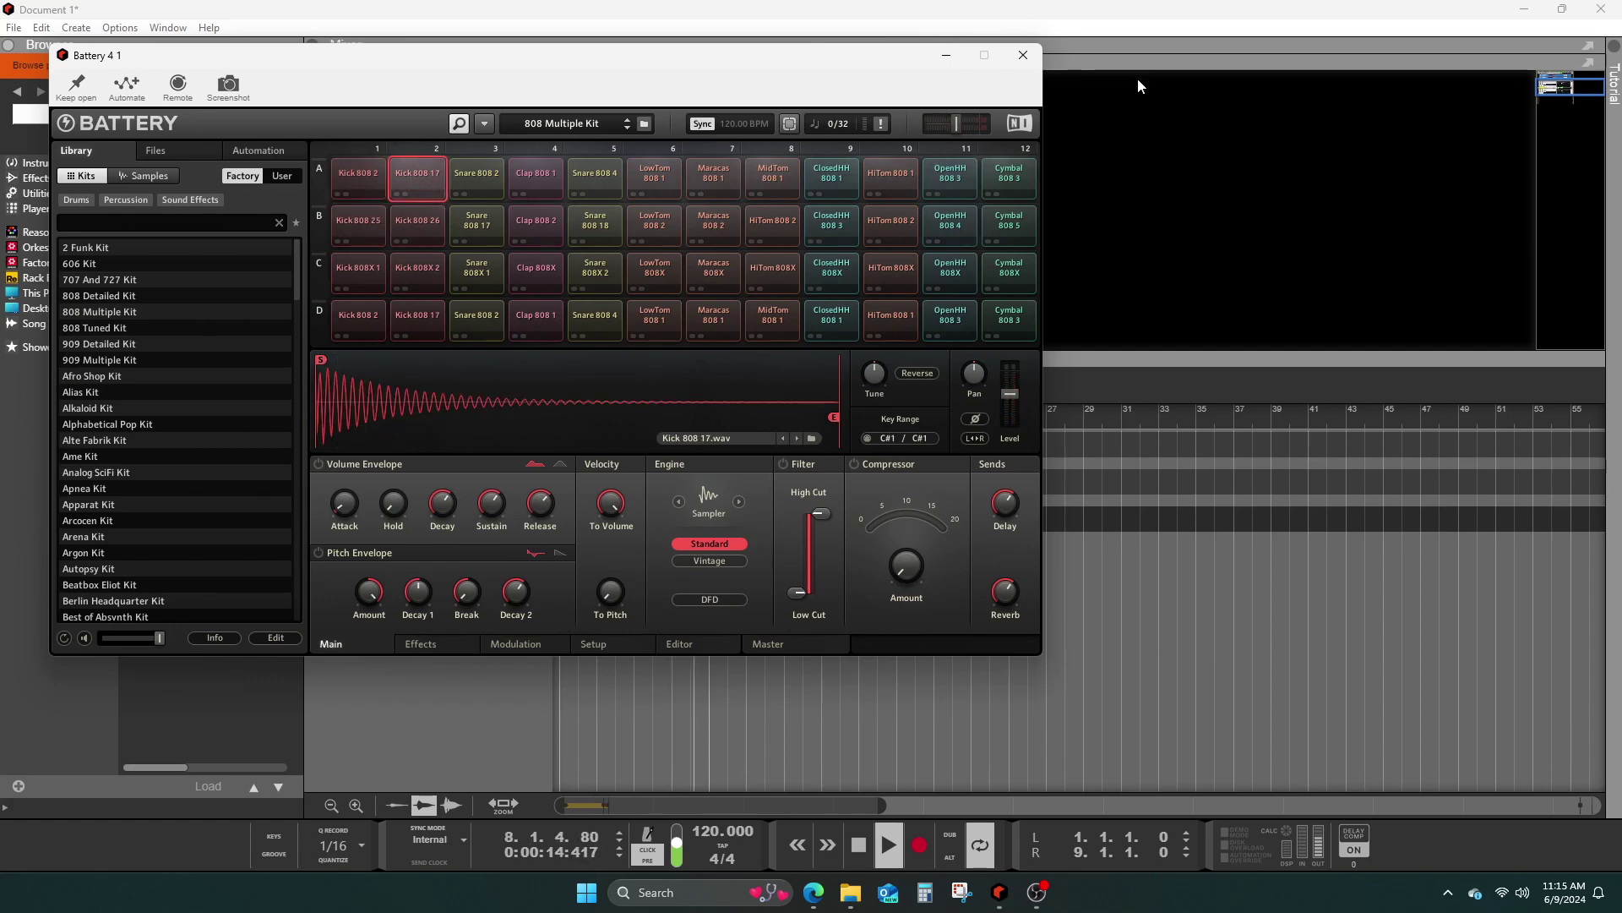
- Show the mixer, record an eight-bar kick part on the Battery 4 track, and add an overdub lane
left_click(1154, 42)
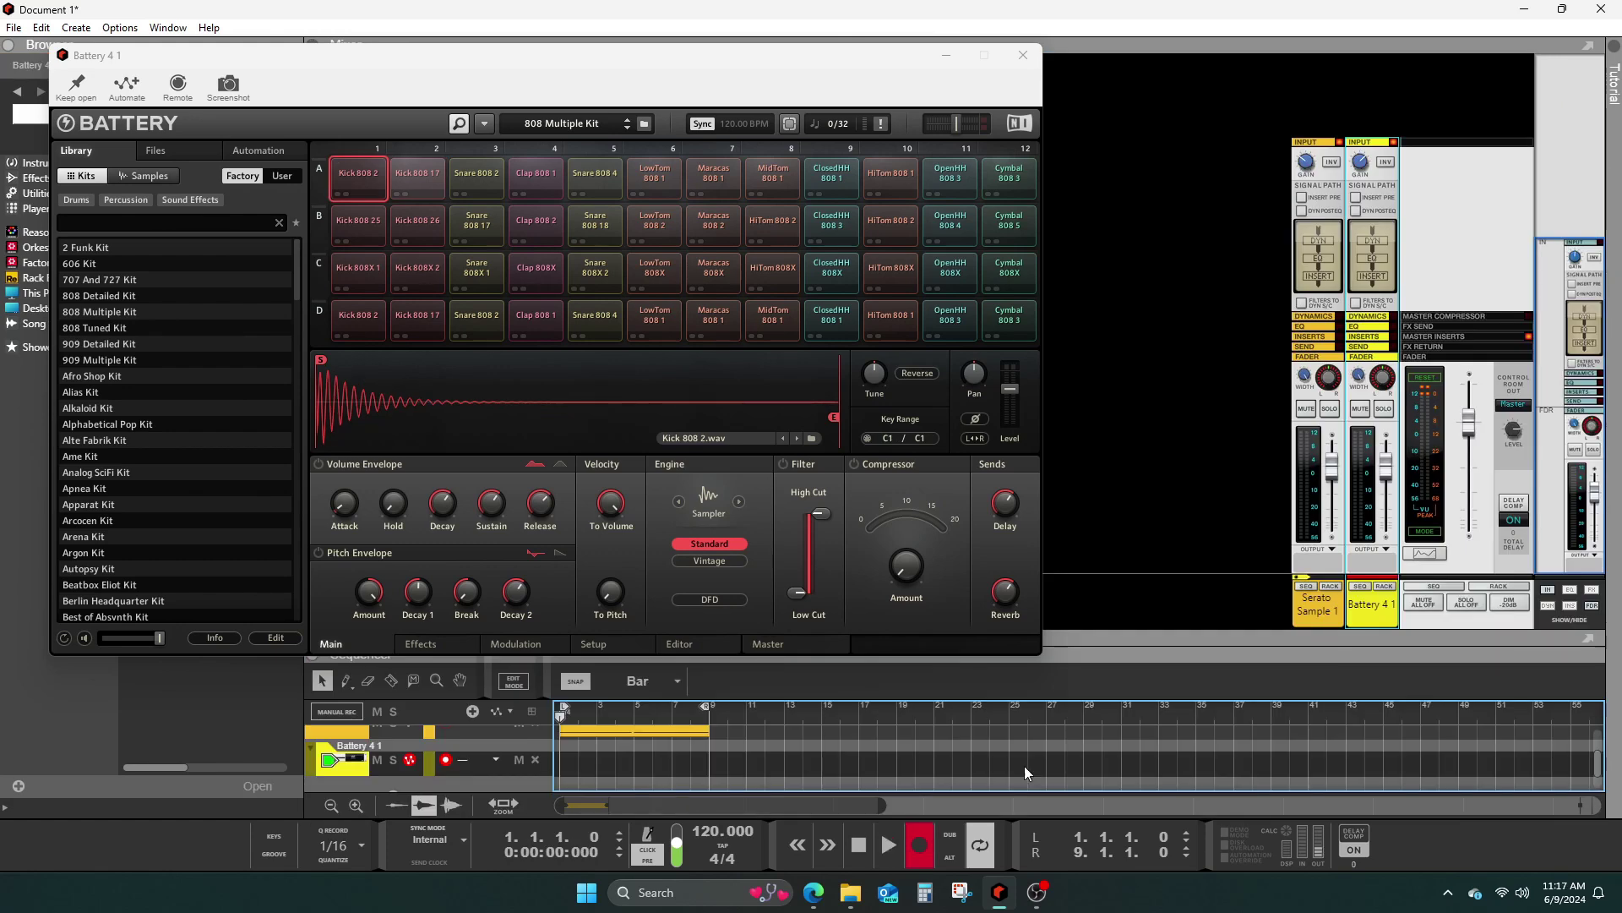
key("space")
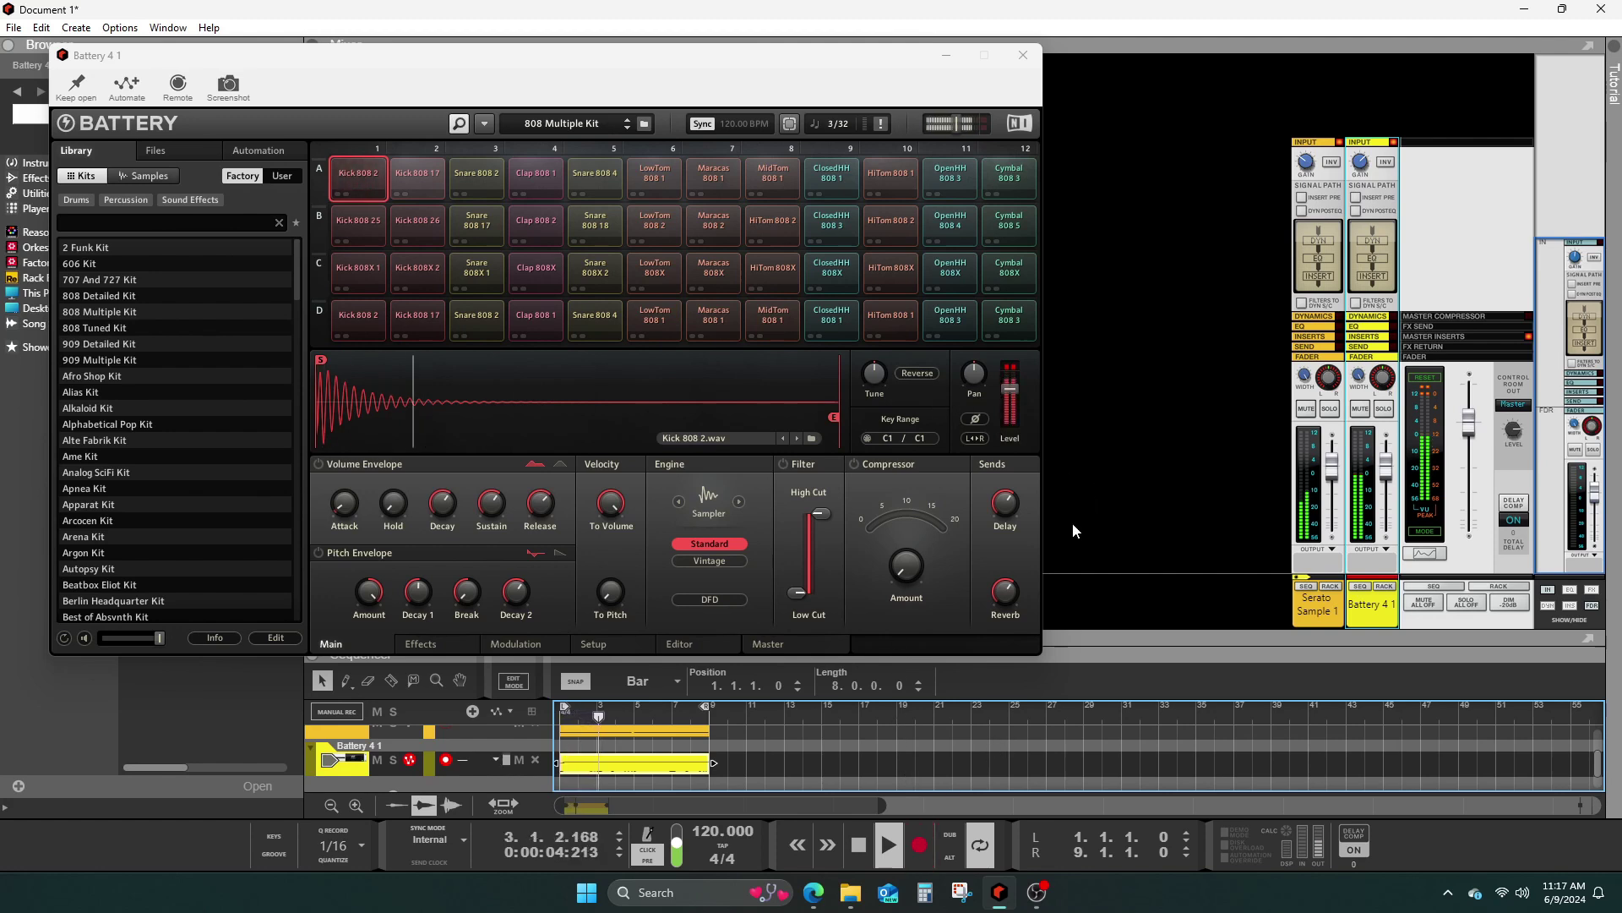
left_click(947, 832)
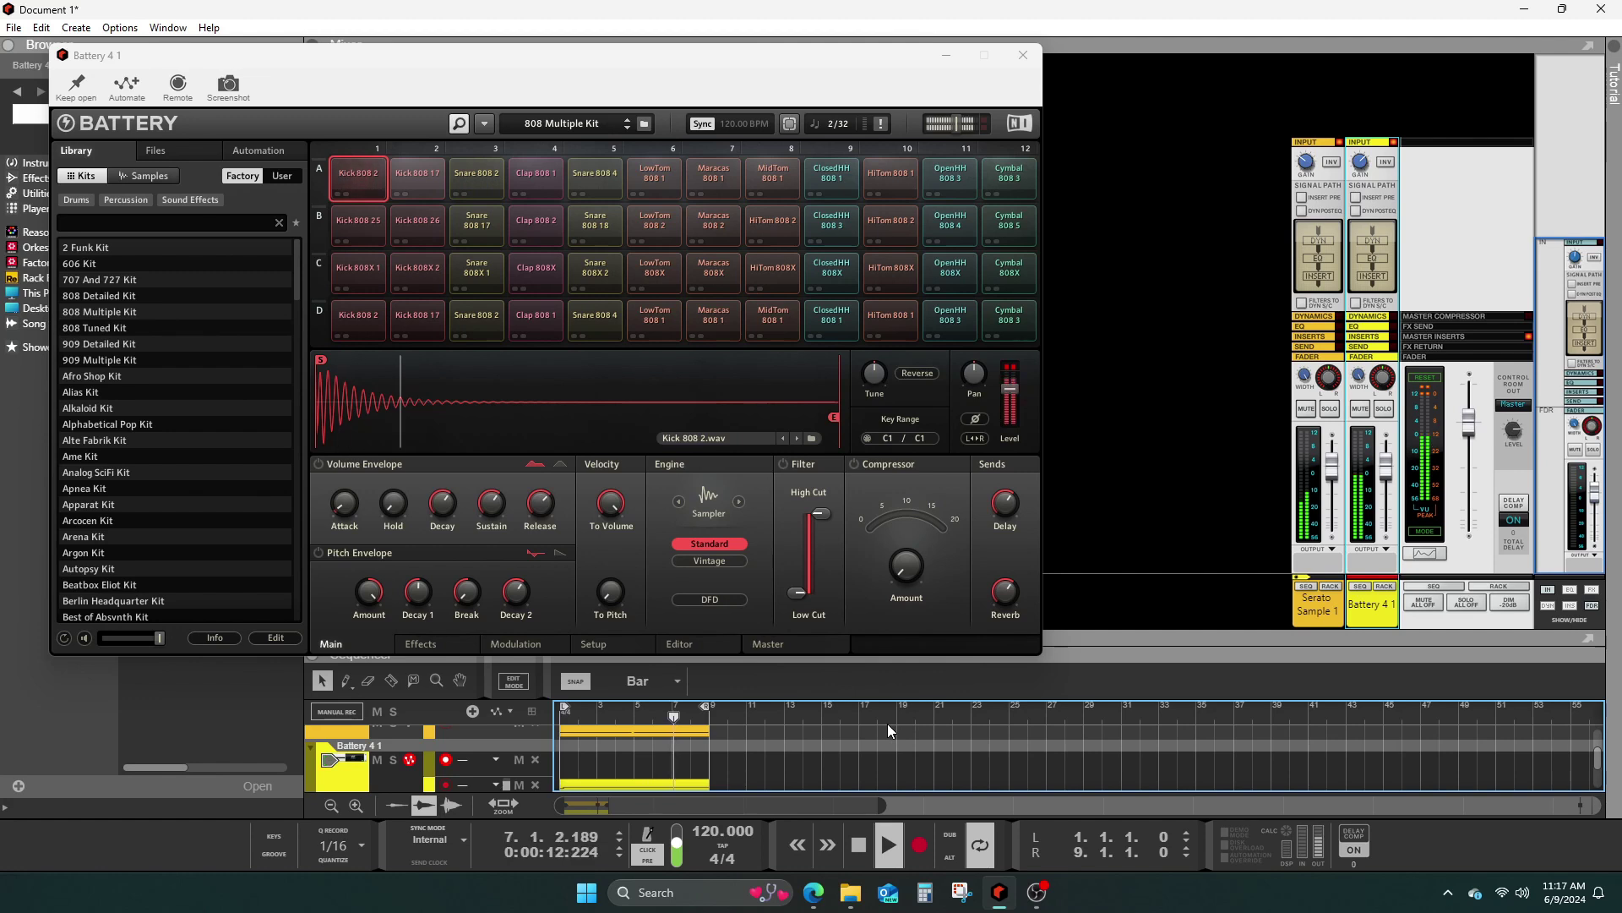
- Audition the Snare 808 17 cell and record an eight-bar snare part on the new Battery 4 lane
left_click(492, 223)
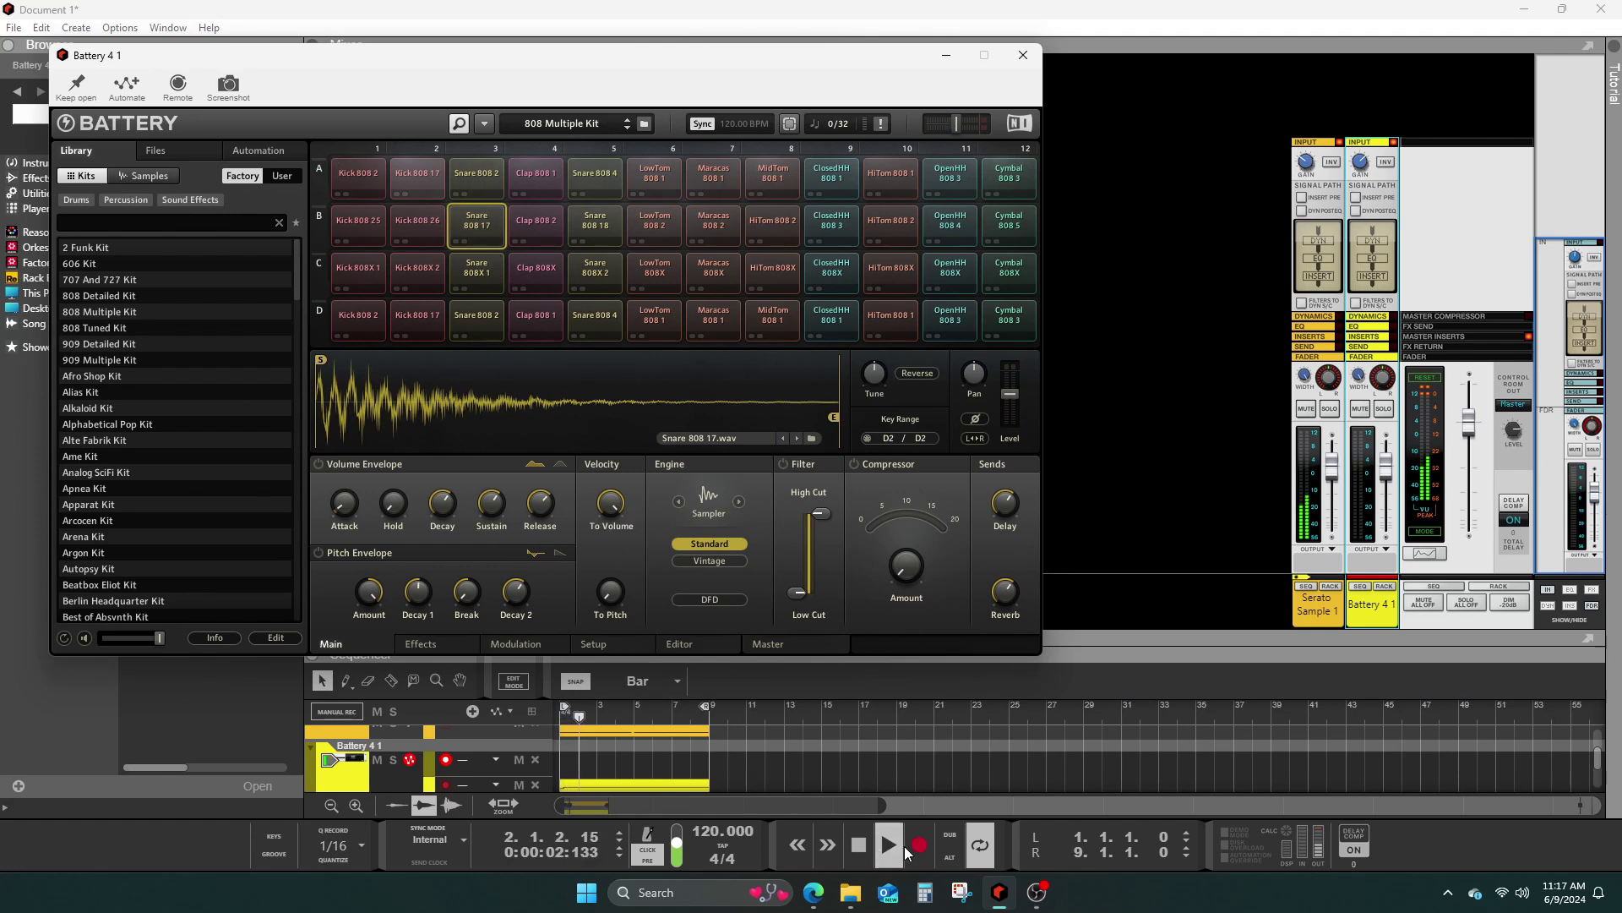
left_click(857, 845)
left_click(916, 845)
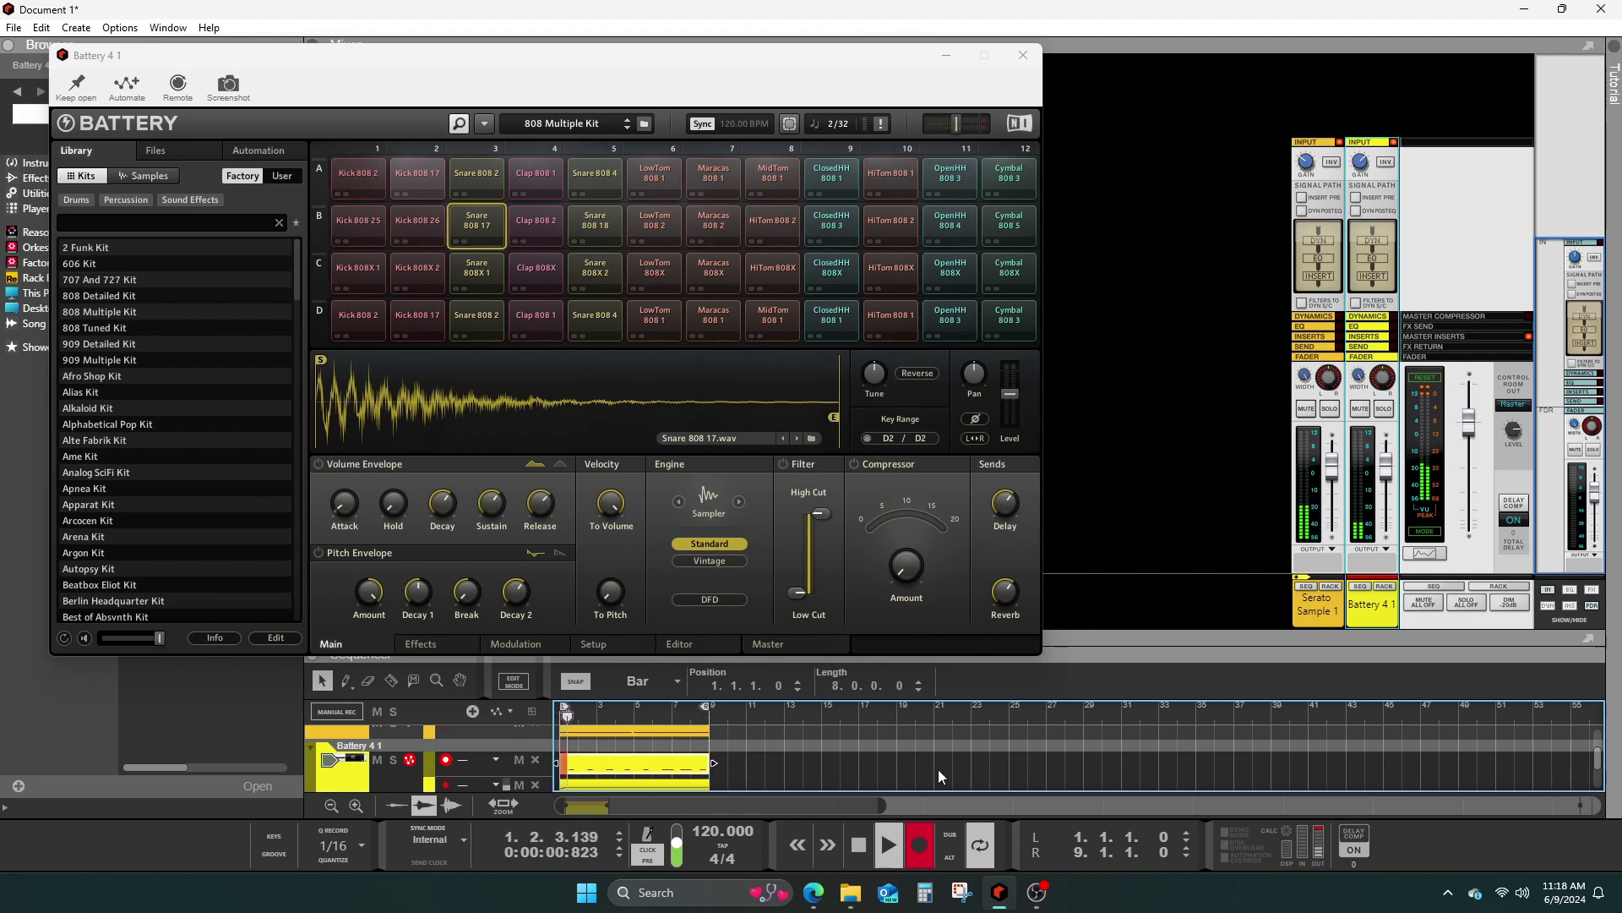
left_click(860, 852)
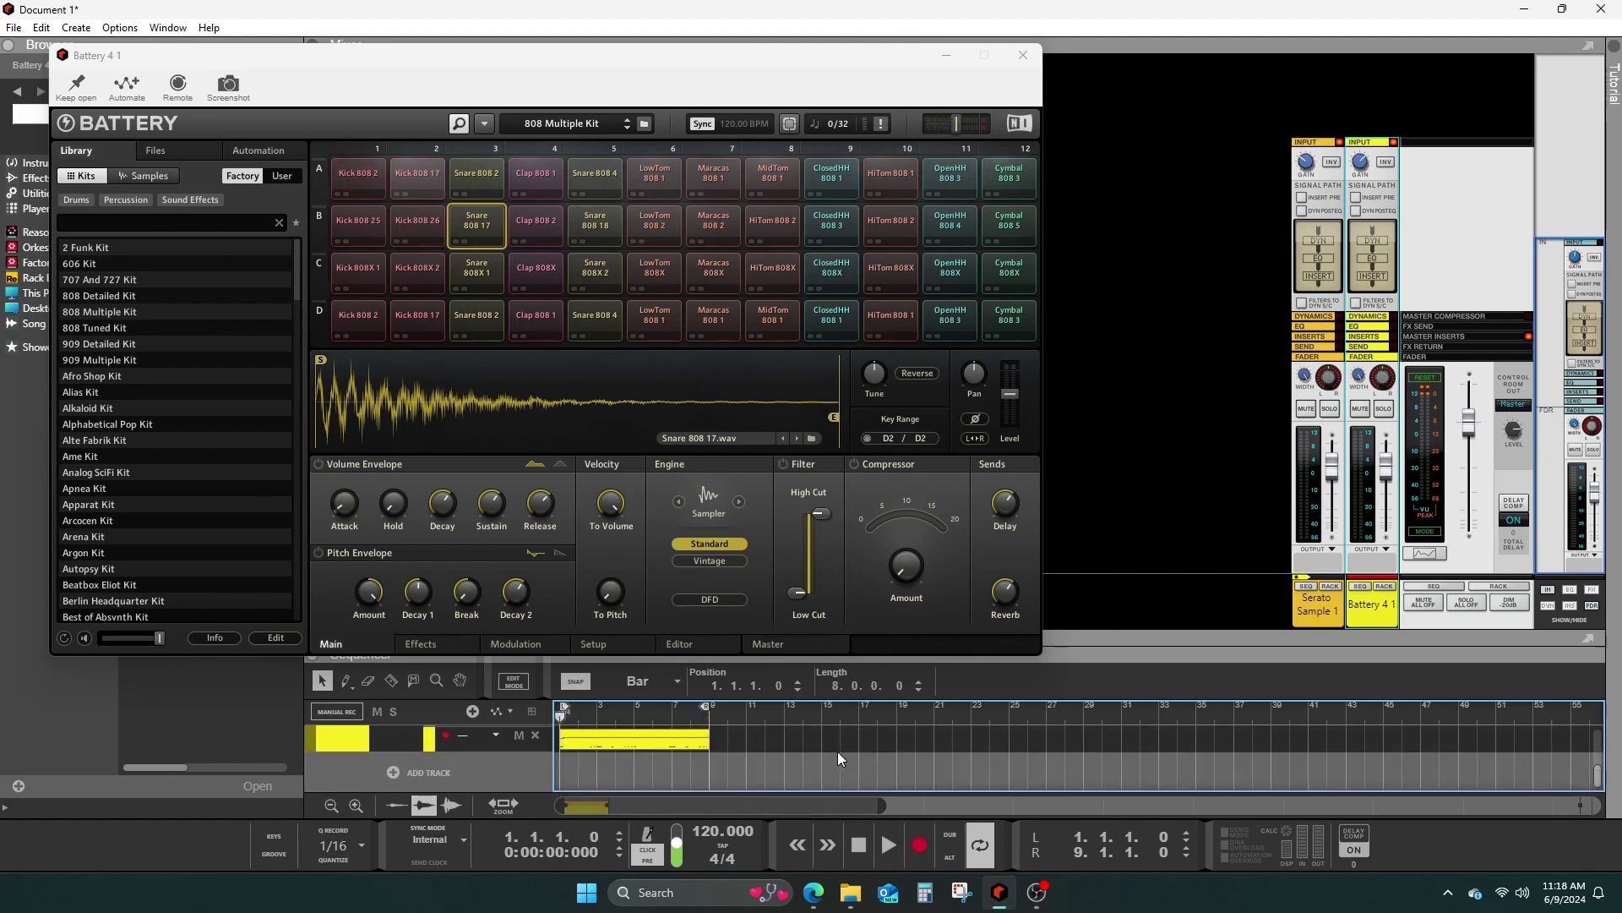
- Enlarge the sequencer slightly and overdub a third eight-bar drum part on another Battery 4 lane
left_click_drag(1064, 634, 1065, 594)
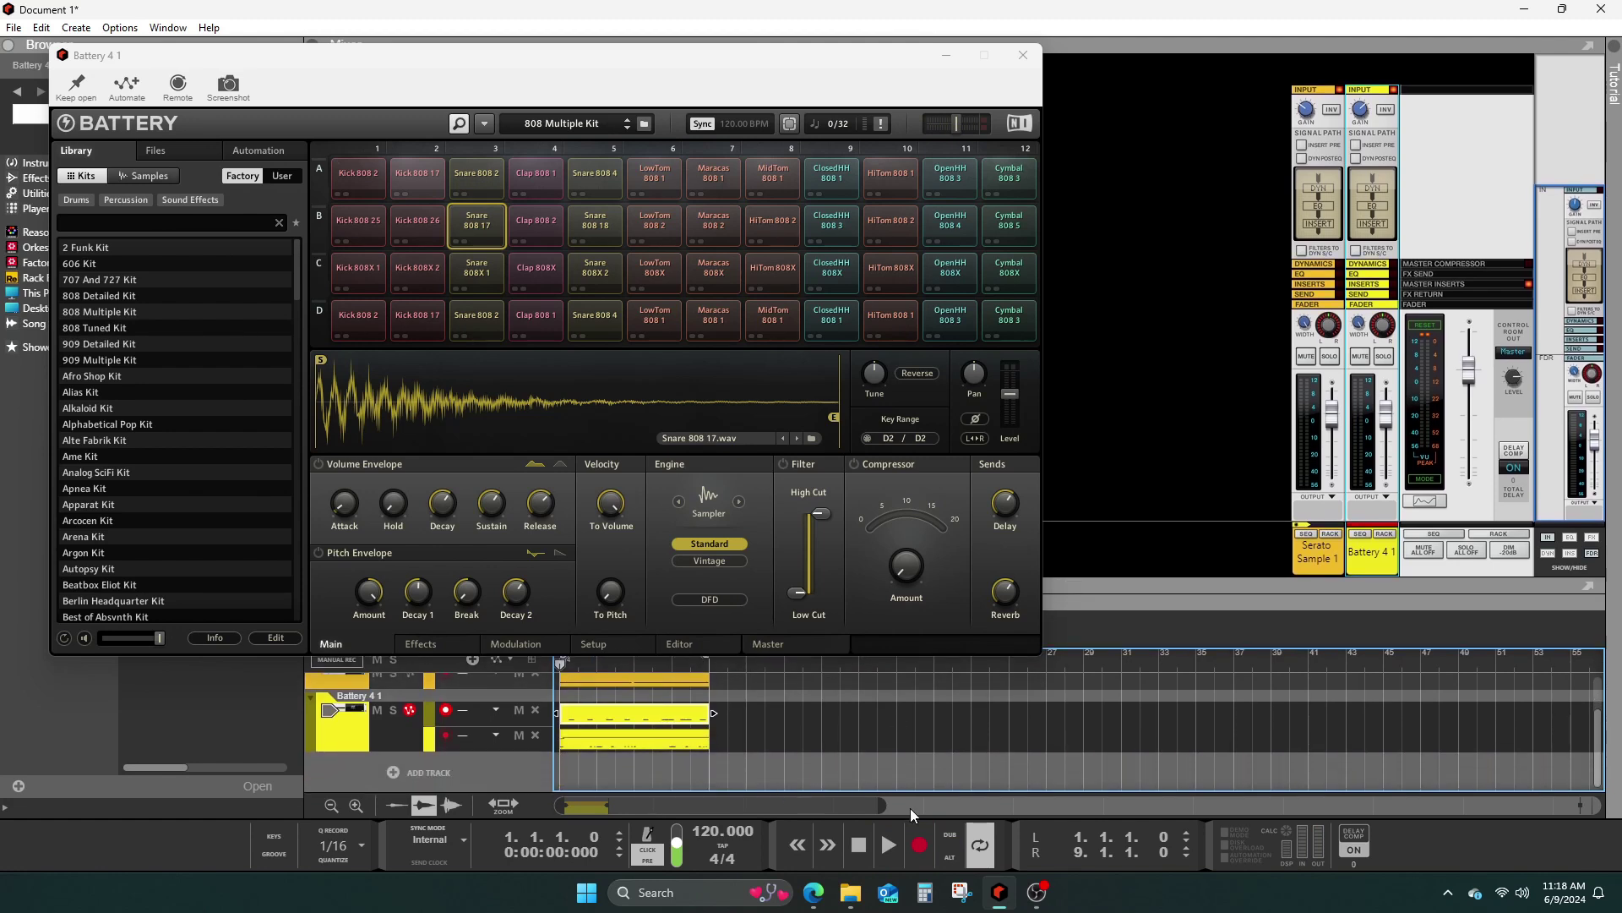
left_click(948, 832)
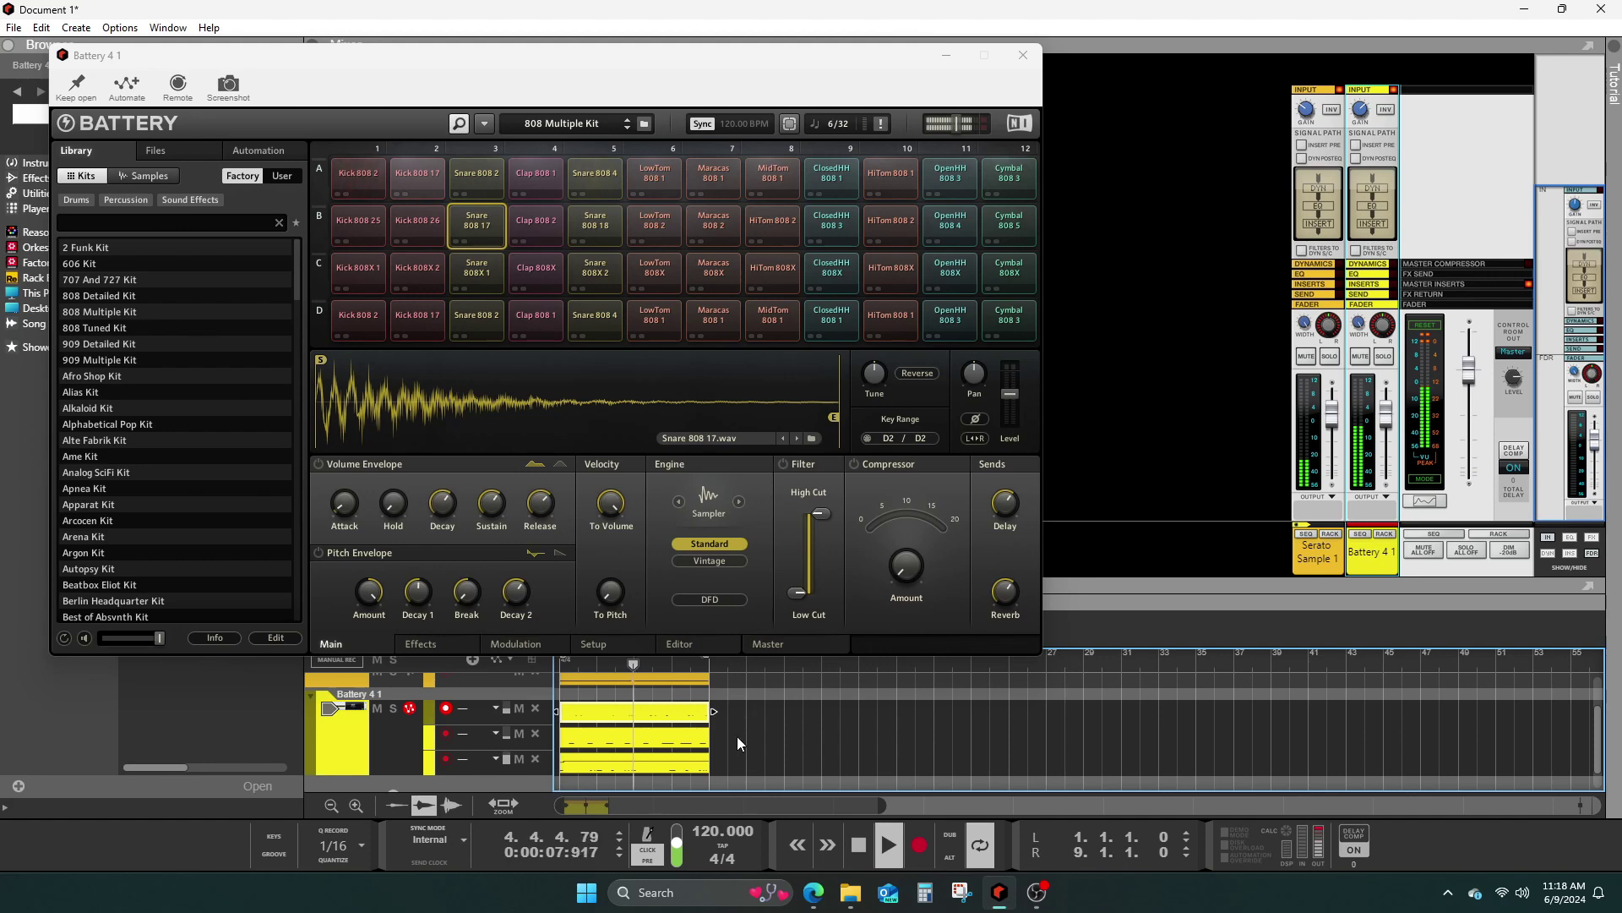
- Close the Battery 4 window and enlarge the sequencer so its note lanes have more room
double_click(664, 733)
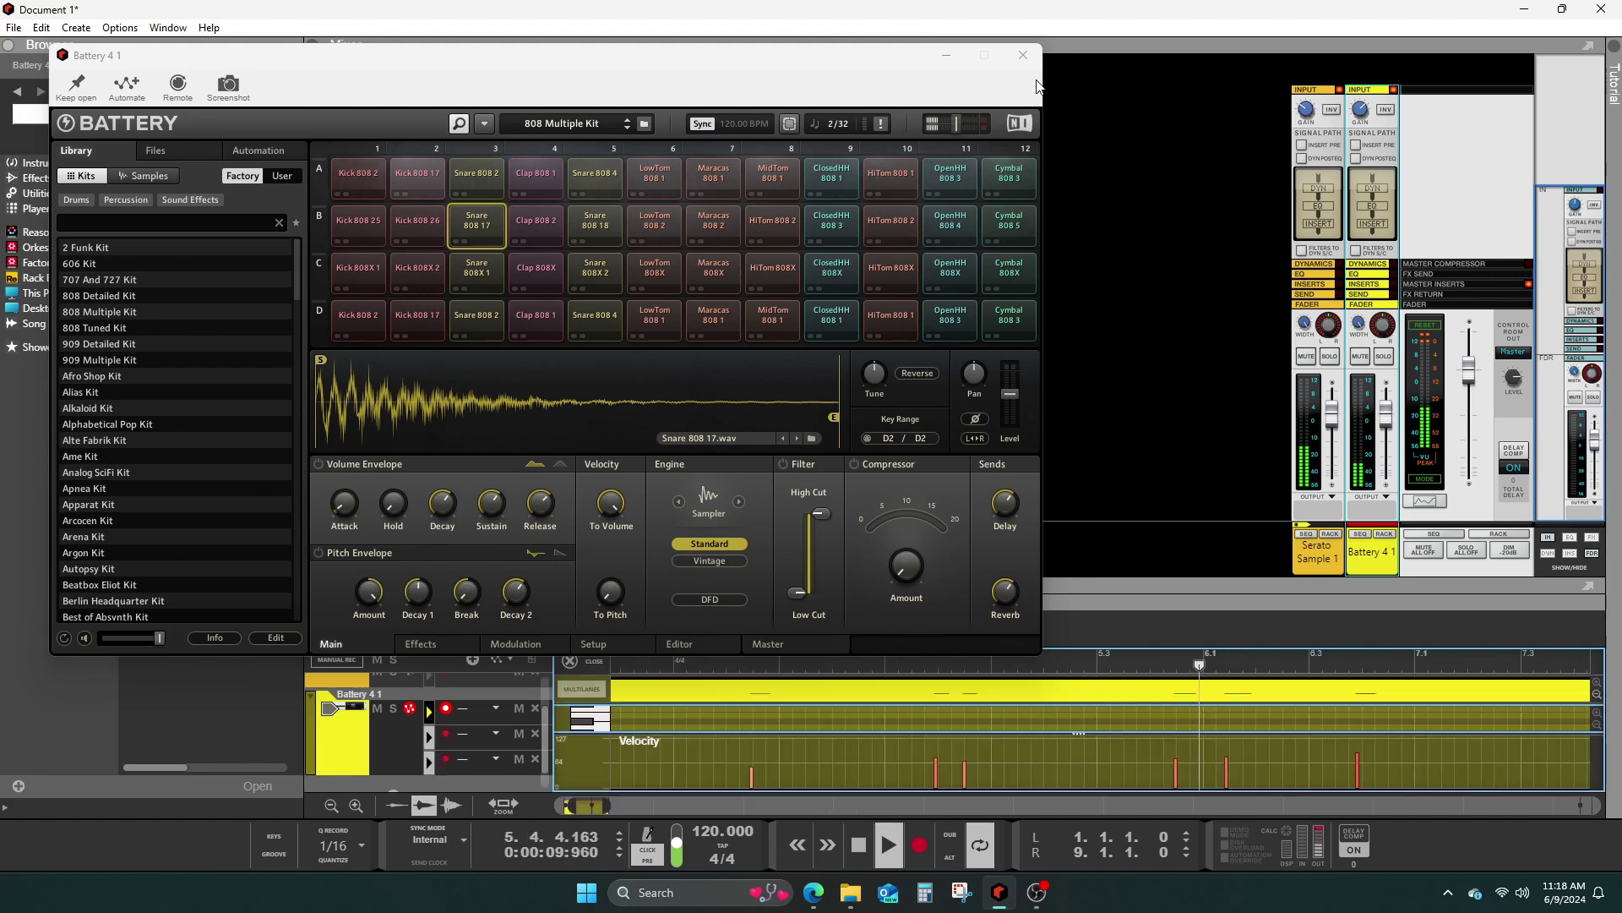
left_click(1022, 55)
left_click_drag(947, 583, 955, 338)
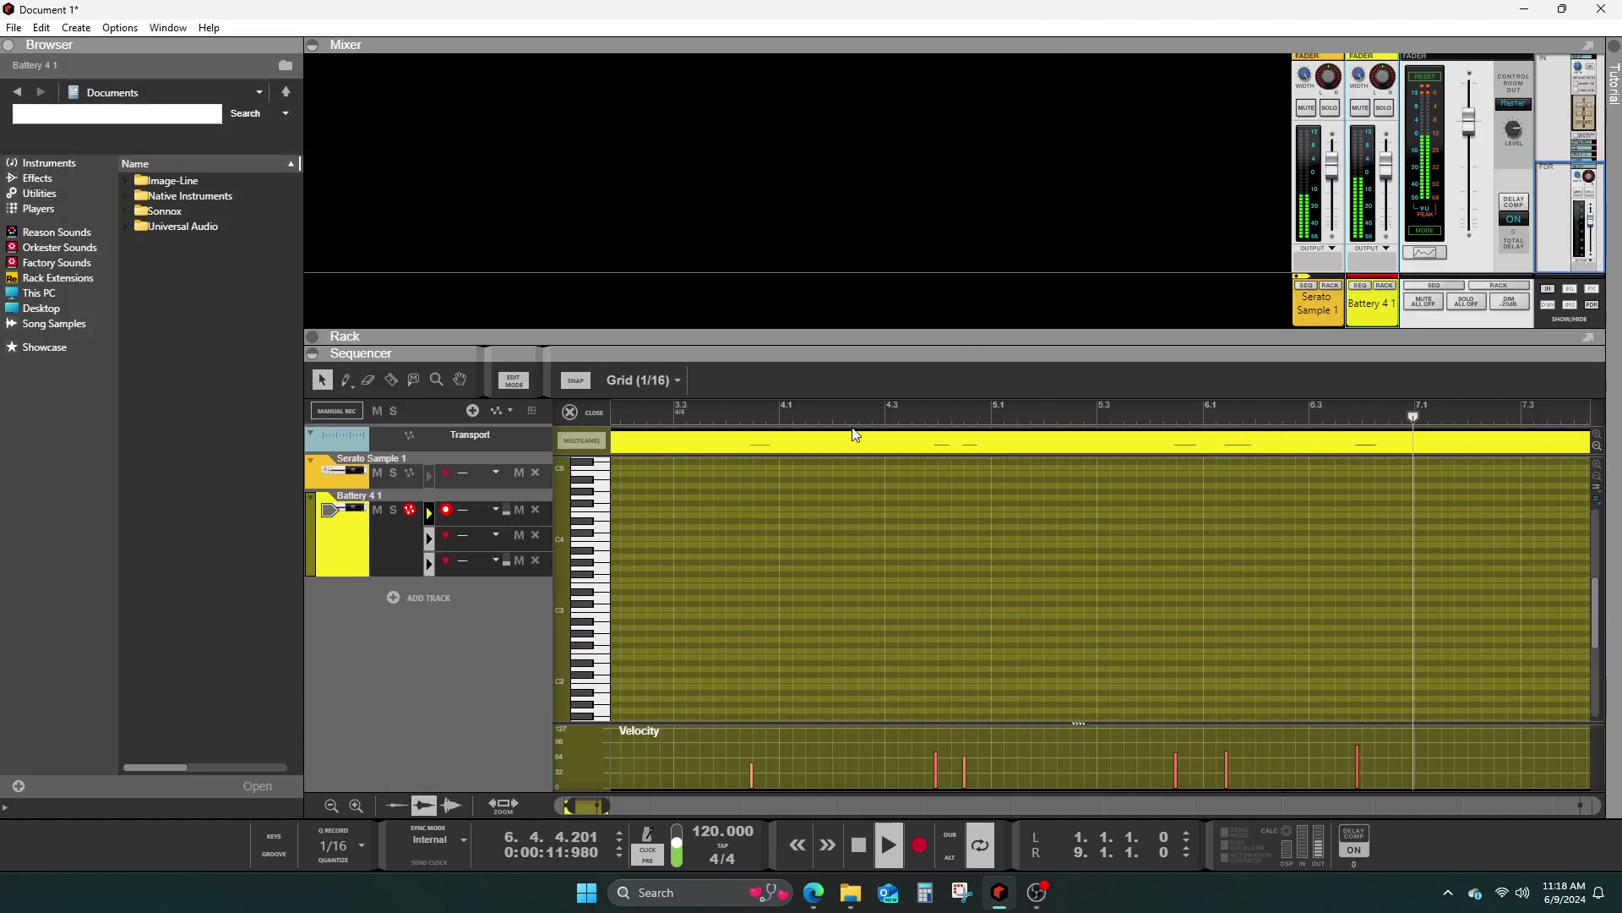
- Open the snare clip on the second Battery 4 lane for note editing, showing all eight bars
left_click(584, 414)
left_click_drag(673, 503, 554, 532)
right_click(590, 537)
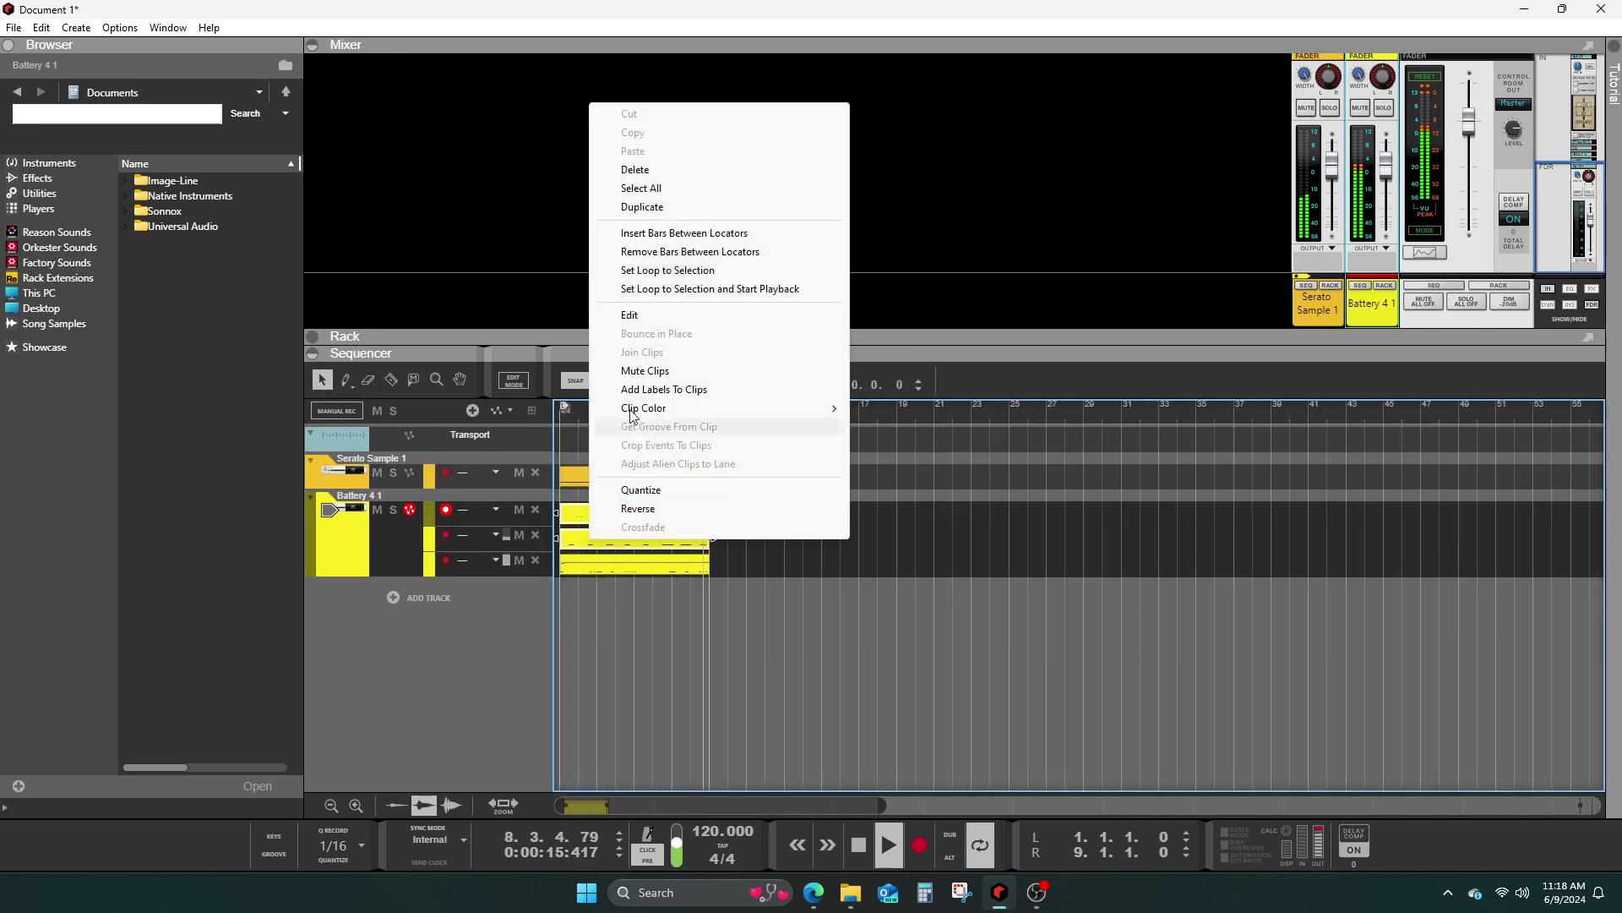
left_click(641, 316)
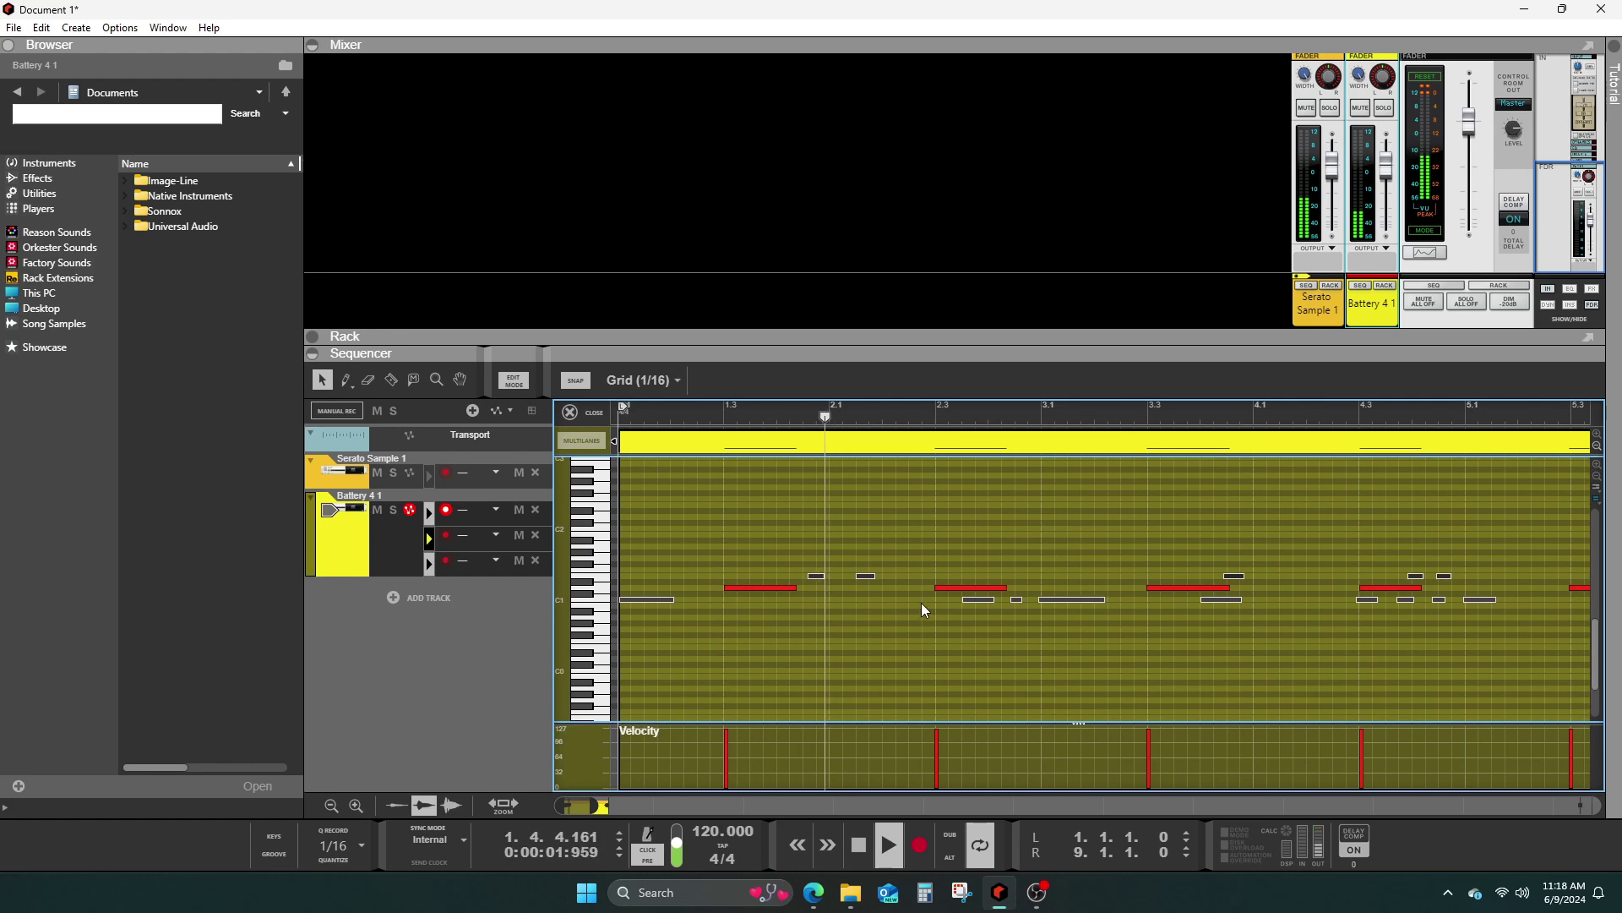
left_click_drag(609, 805, 627, 805)
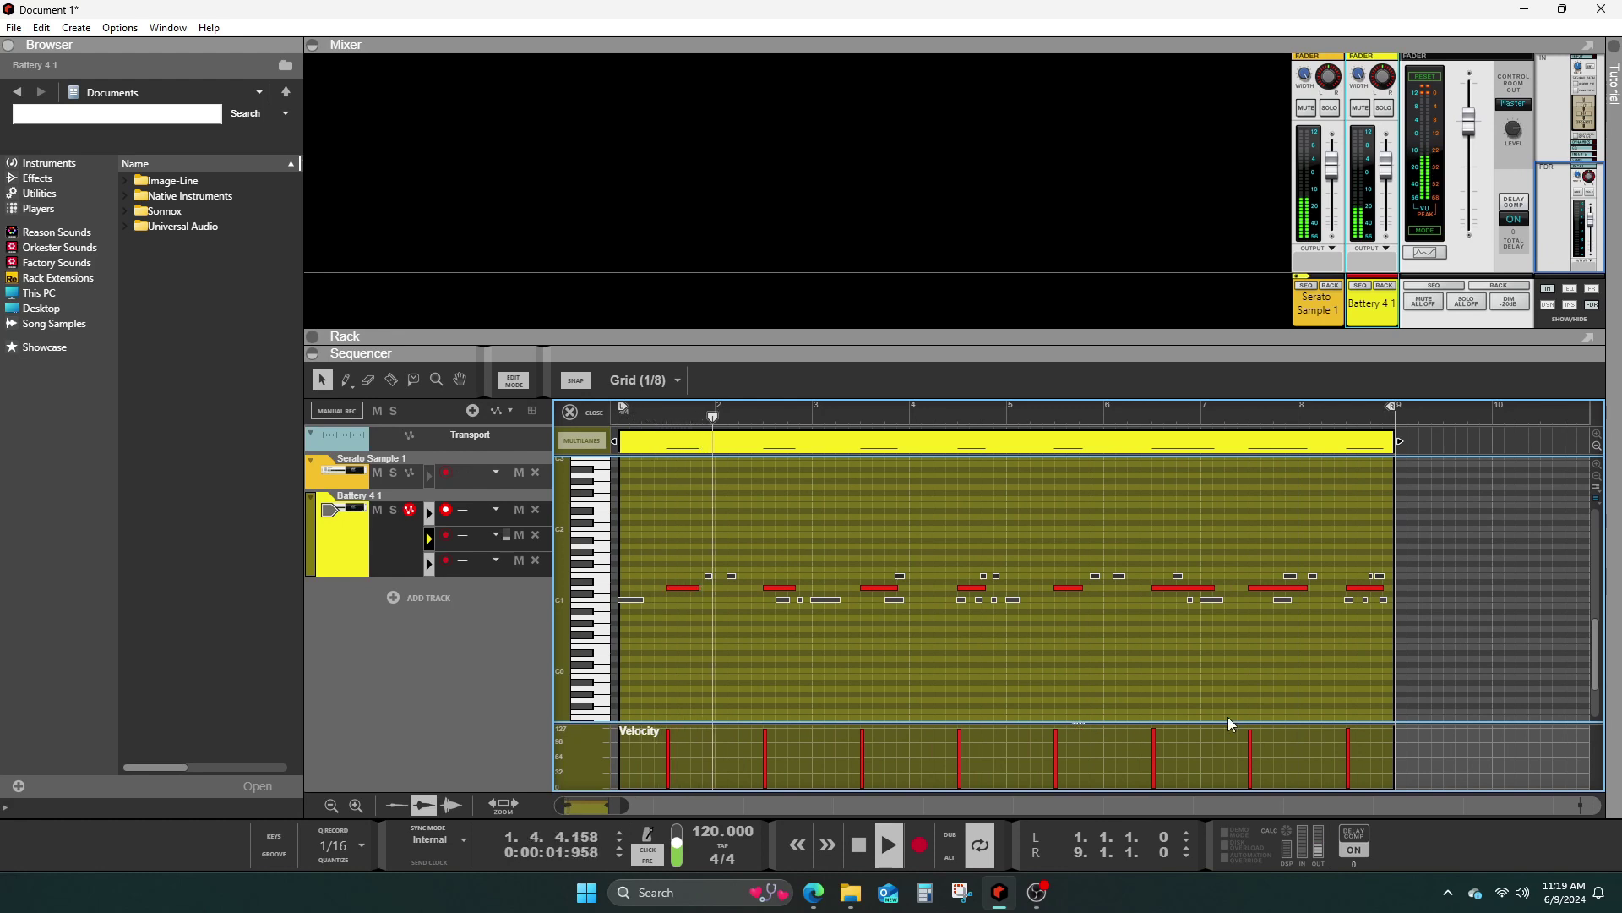
- Load the MPC-60 groove patch 54% Shuffle into ReGroove Mixer channel A1
left_click(279, 851)
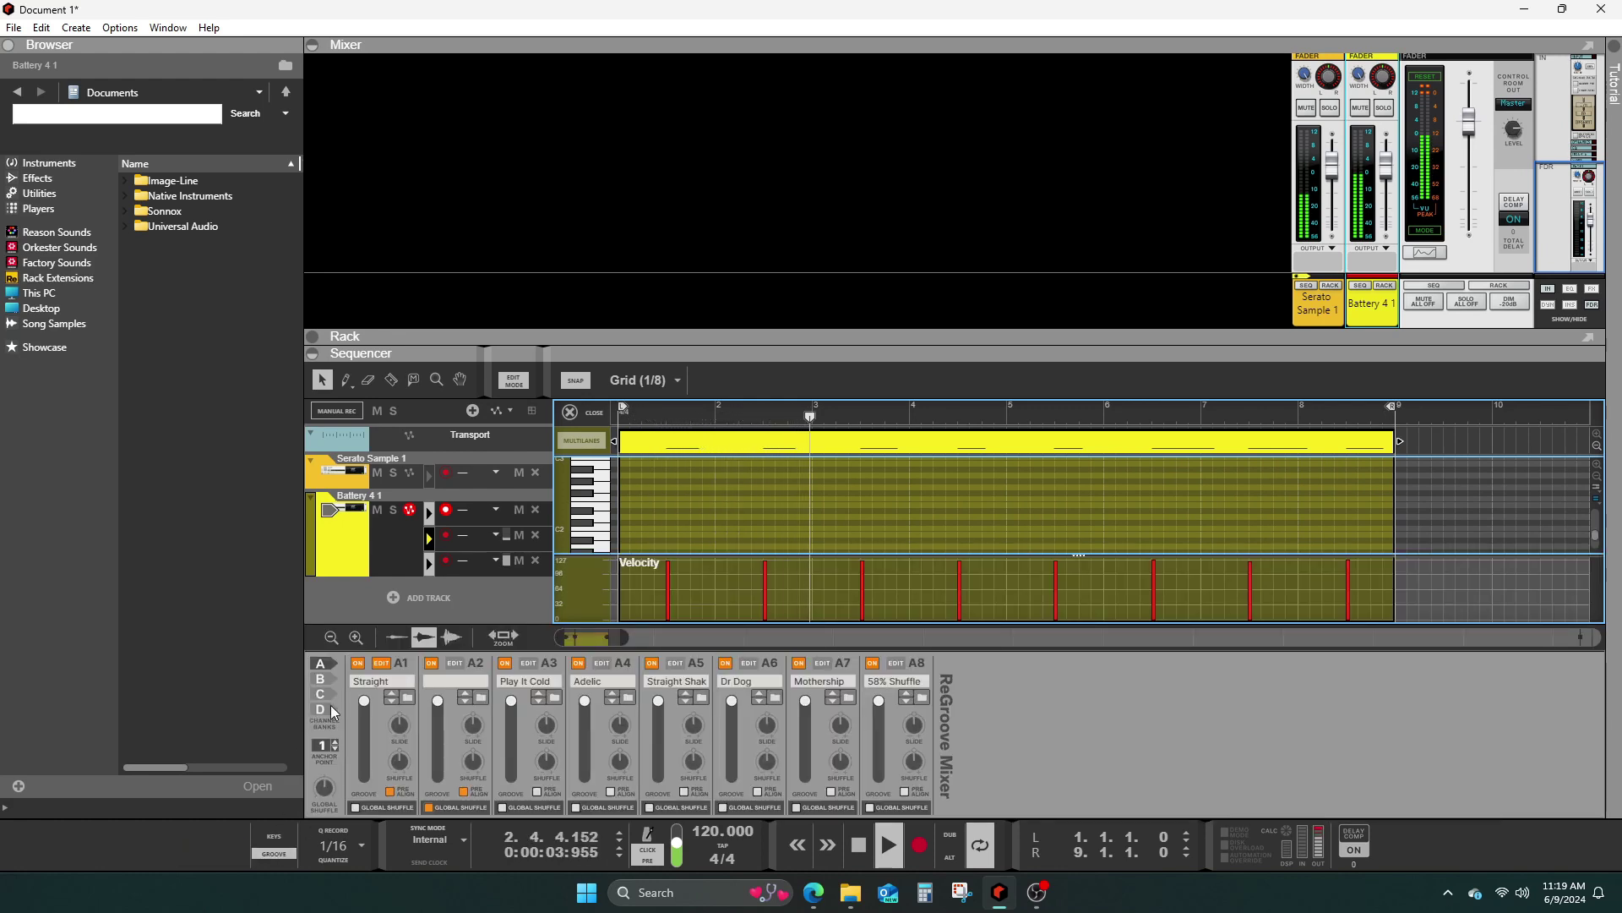
left_click(408, 697)
left_click(172, 212)
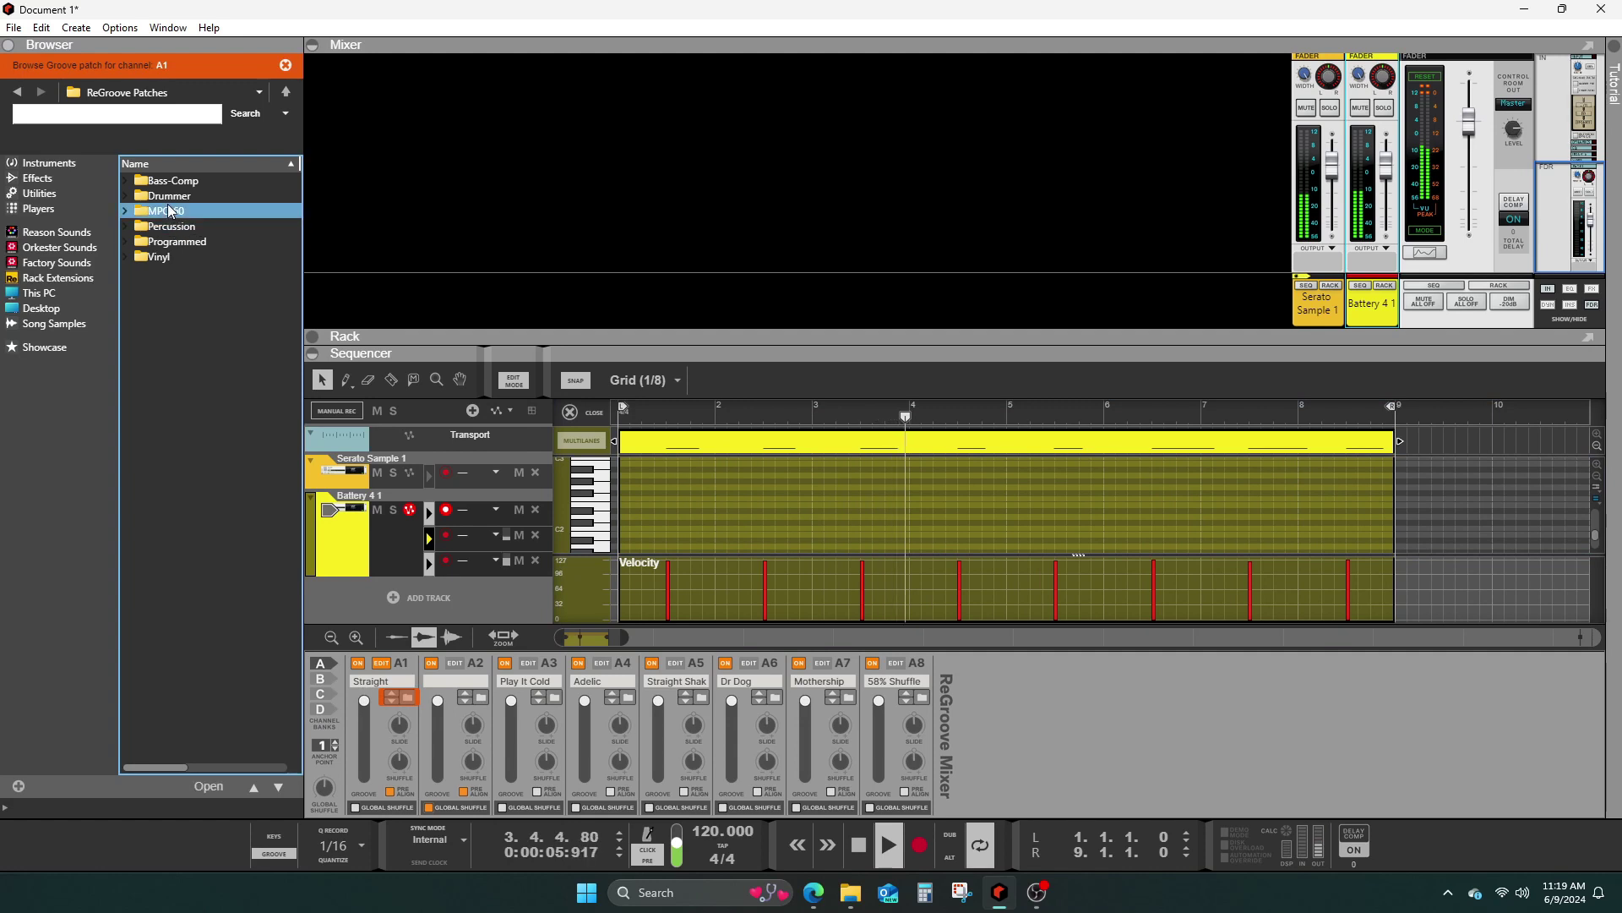
double_click(172, 212)
left_click(187, 227)
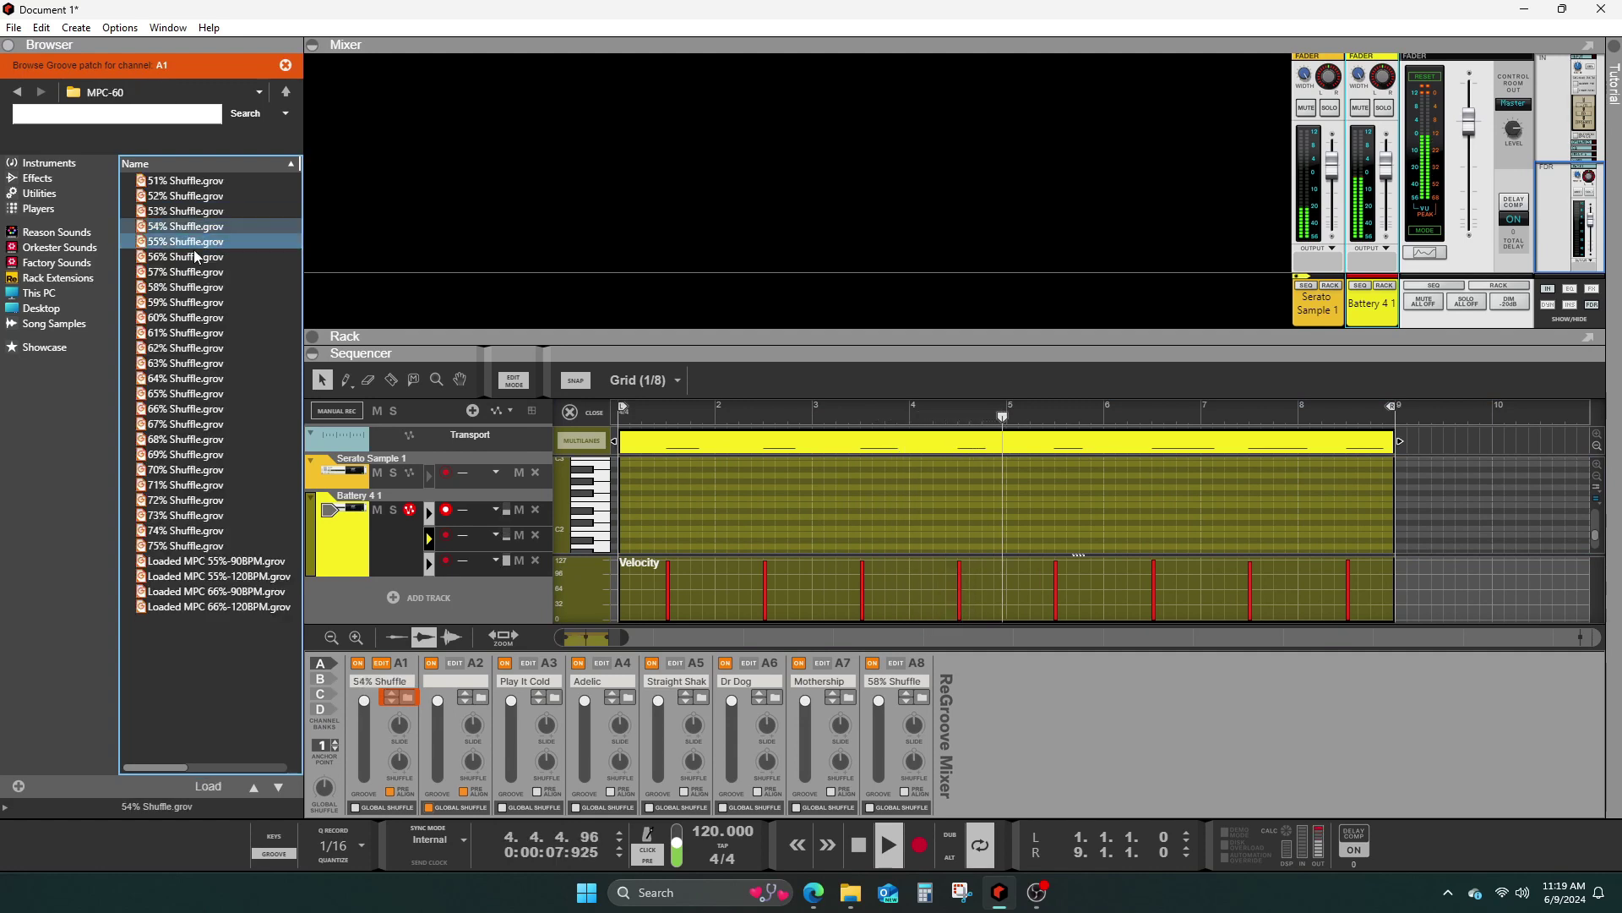
- Assign the three Battery 4 note lanes to groove channel A1 and hide the ReGroove Mixer
left_click(496, 509)
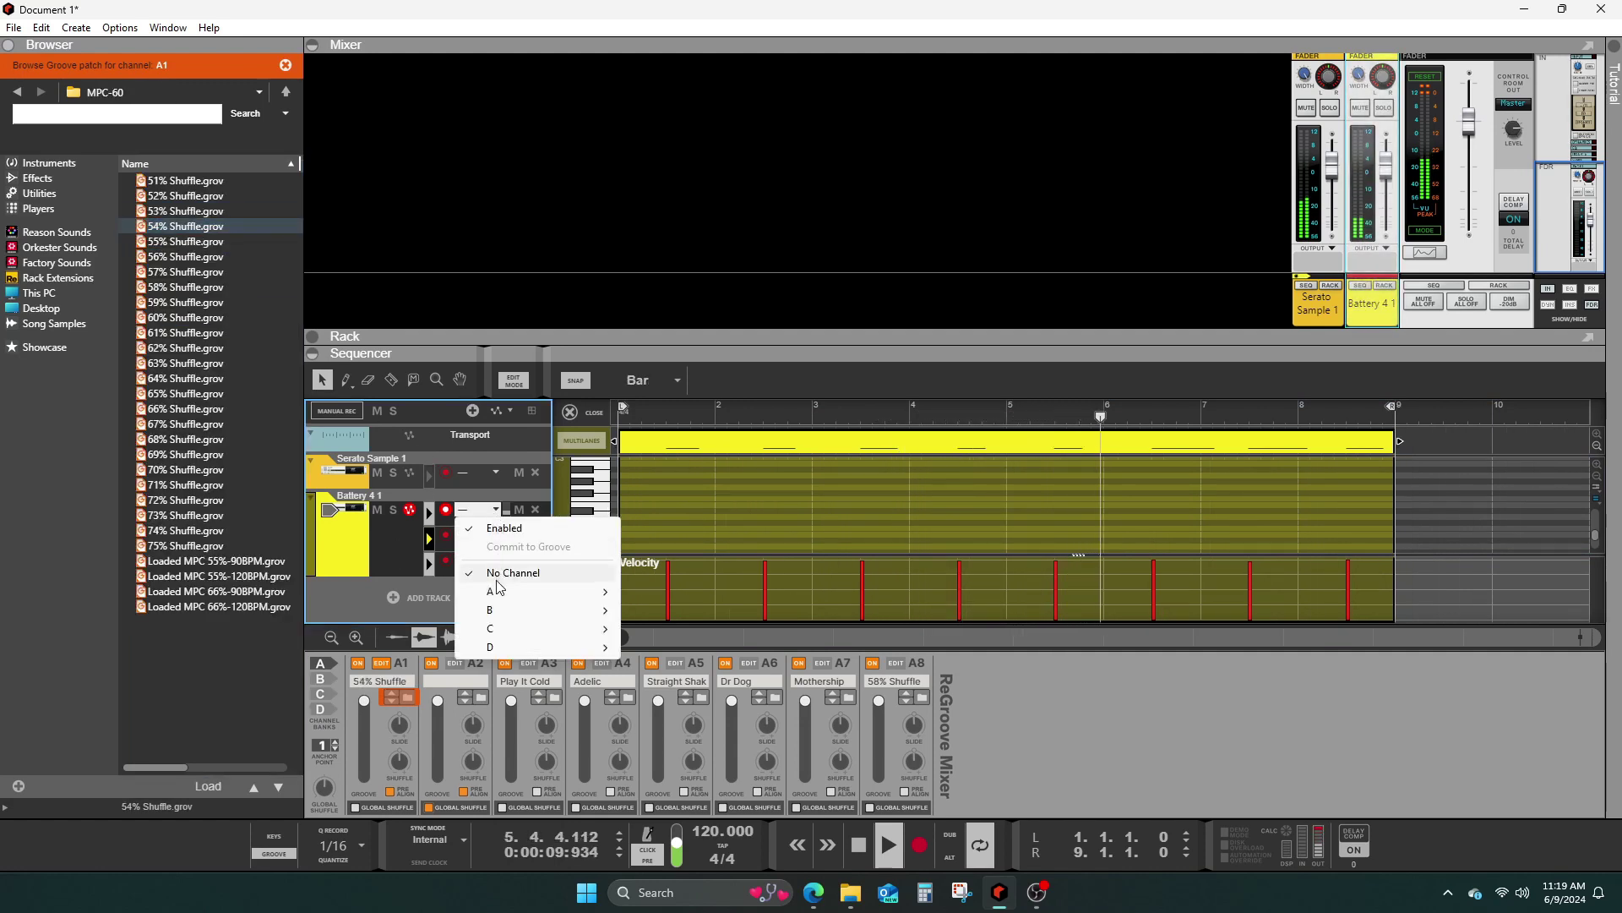
mouse_move(541, 591)
left_click(691, 596)
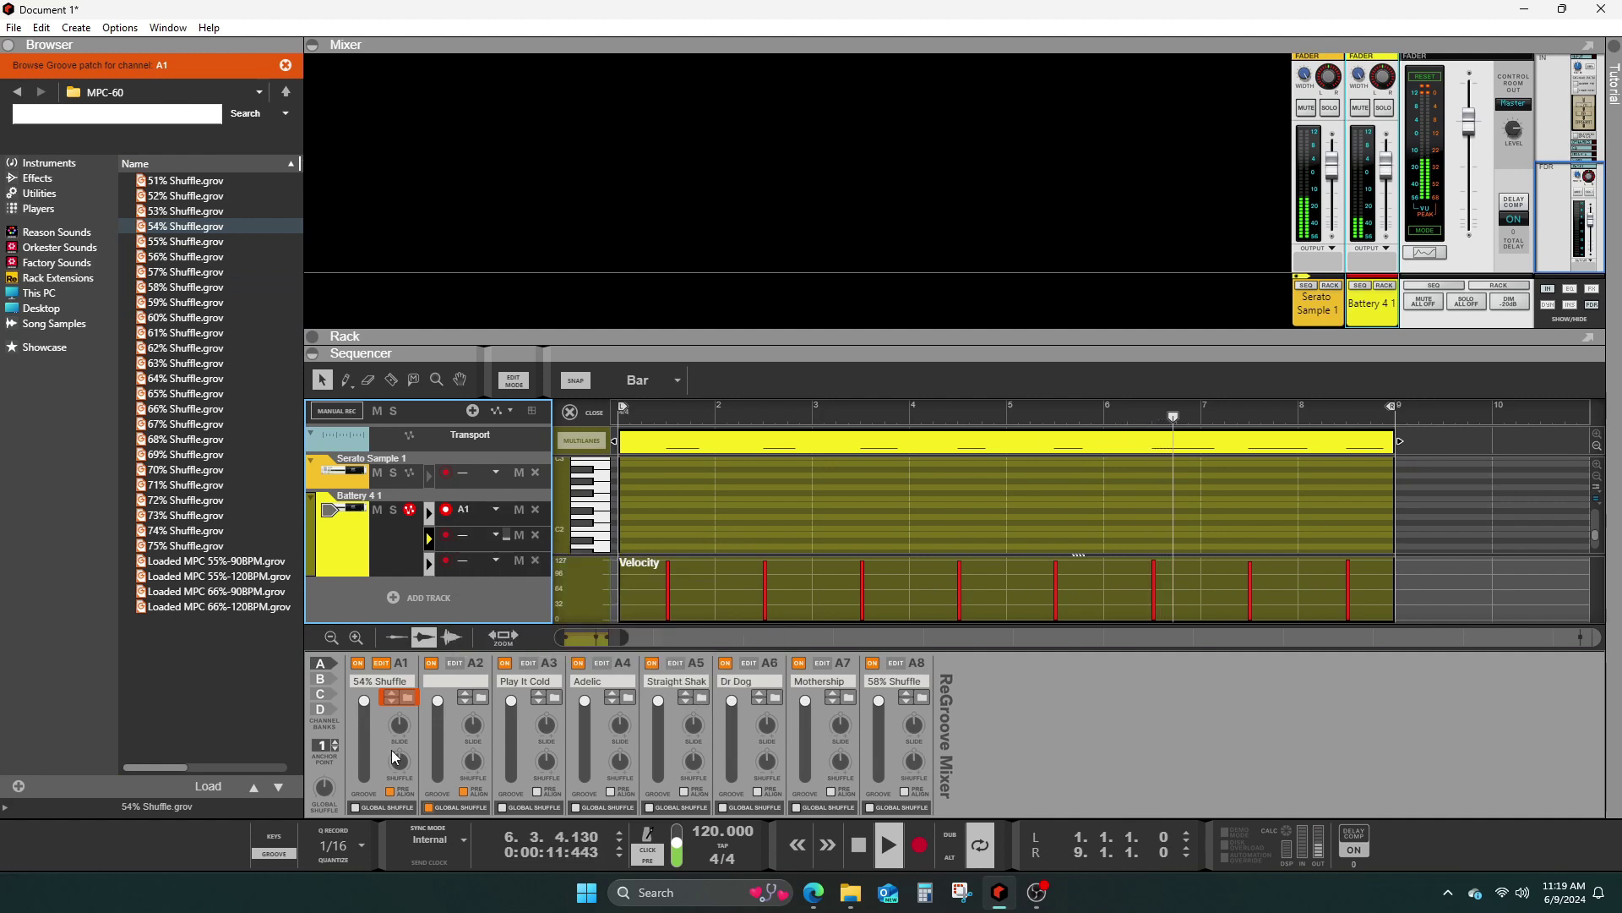
left_click(290, 851)
left_click(496, 536)
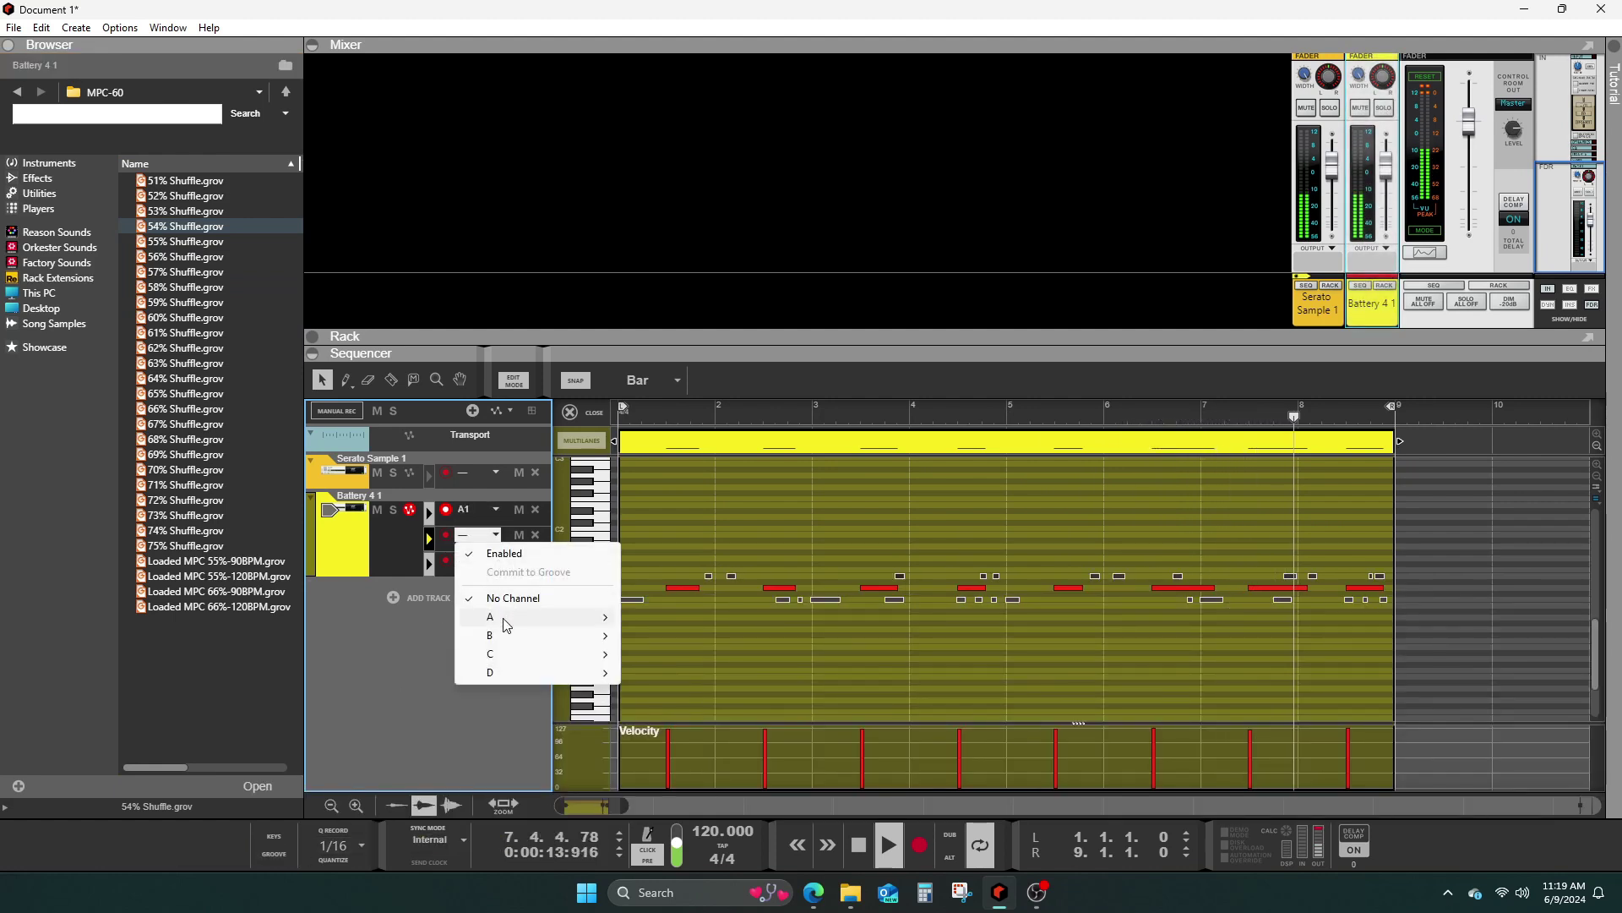
mouse_move(597, 617)
left_click(665, 617)
left_click(496, 561)
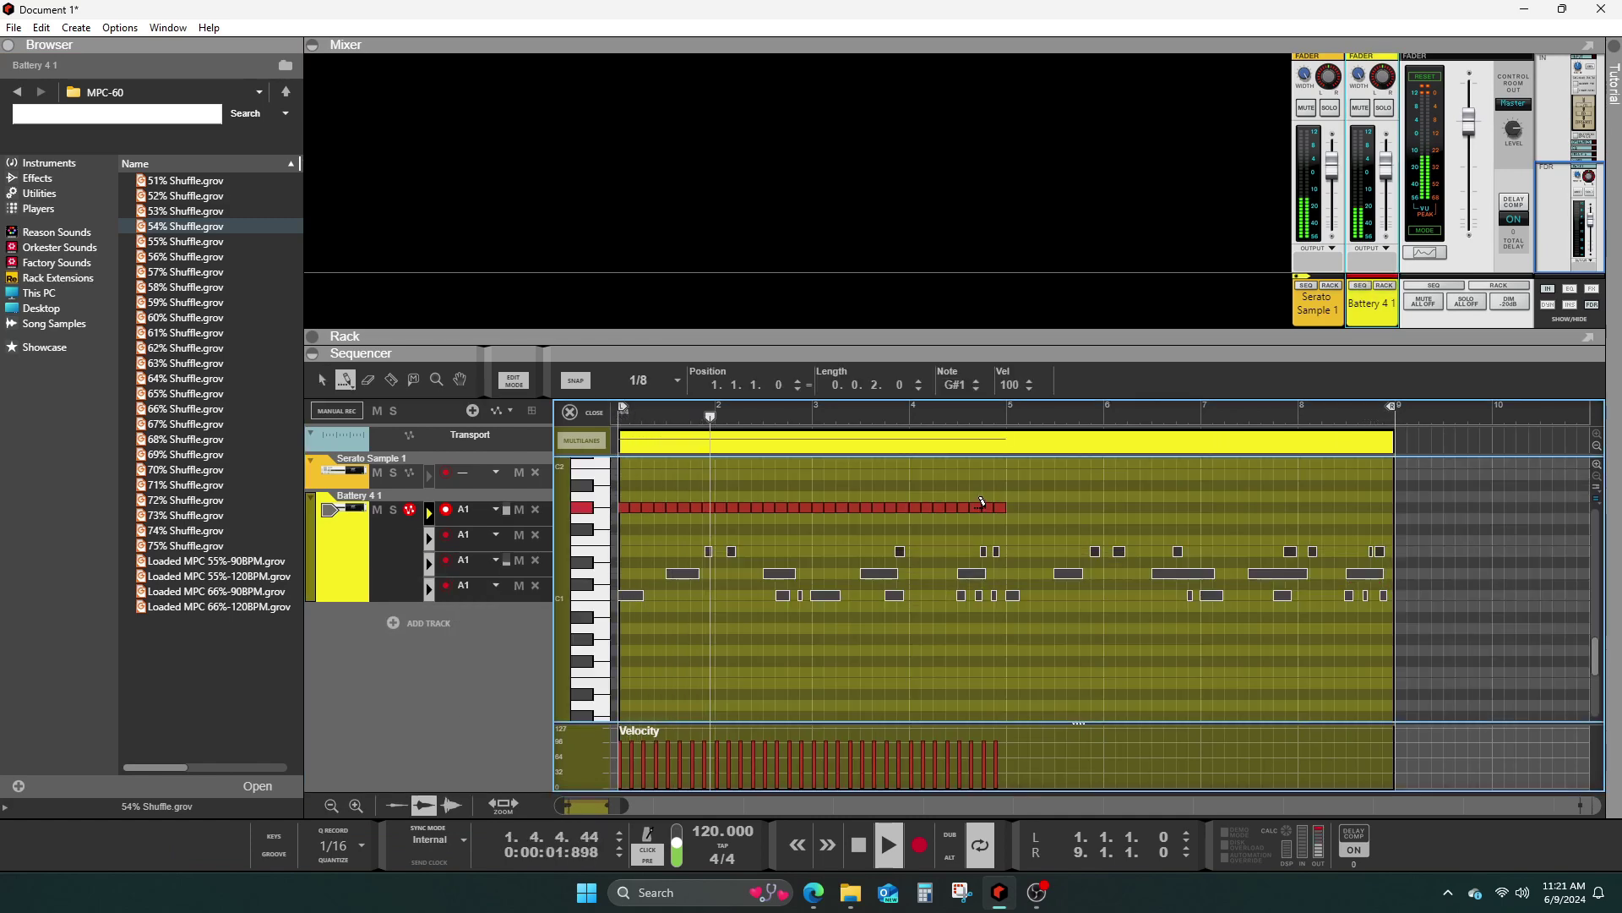
- Extend the row of 1/8 G#1 notes through bar 8 and add 1/16 notes at 6.2.1, 6.2.2, 3.2.1 and 3.2.2
left_click_drag(993, 502, 1382, 504)
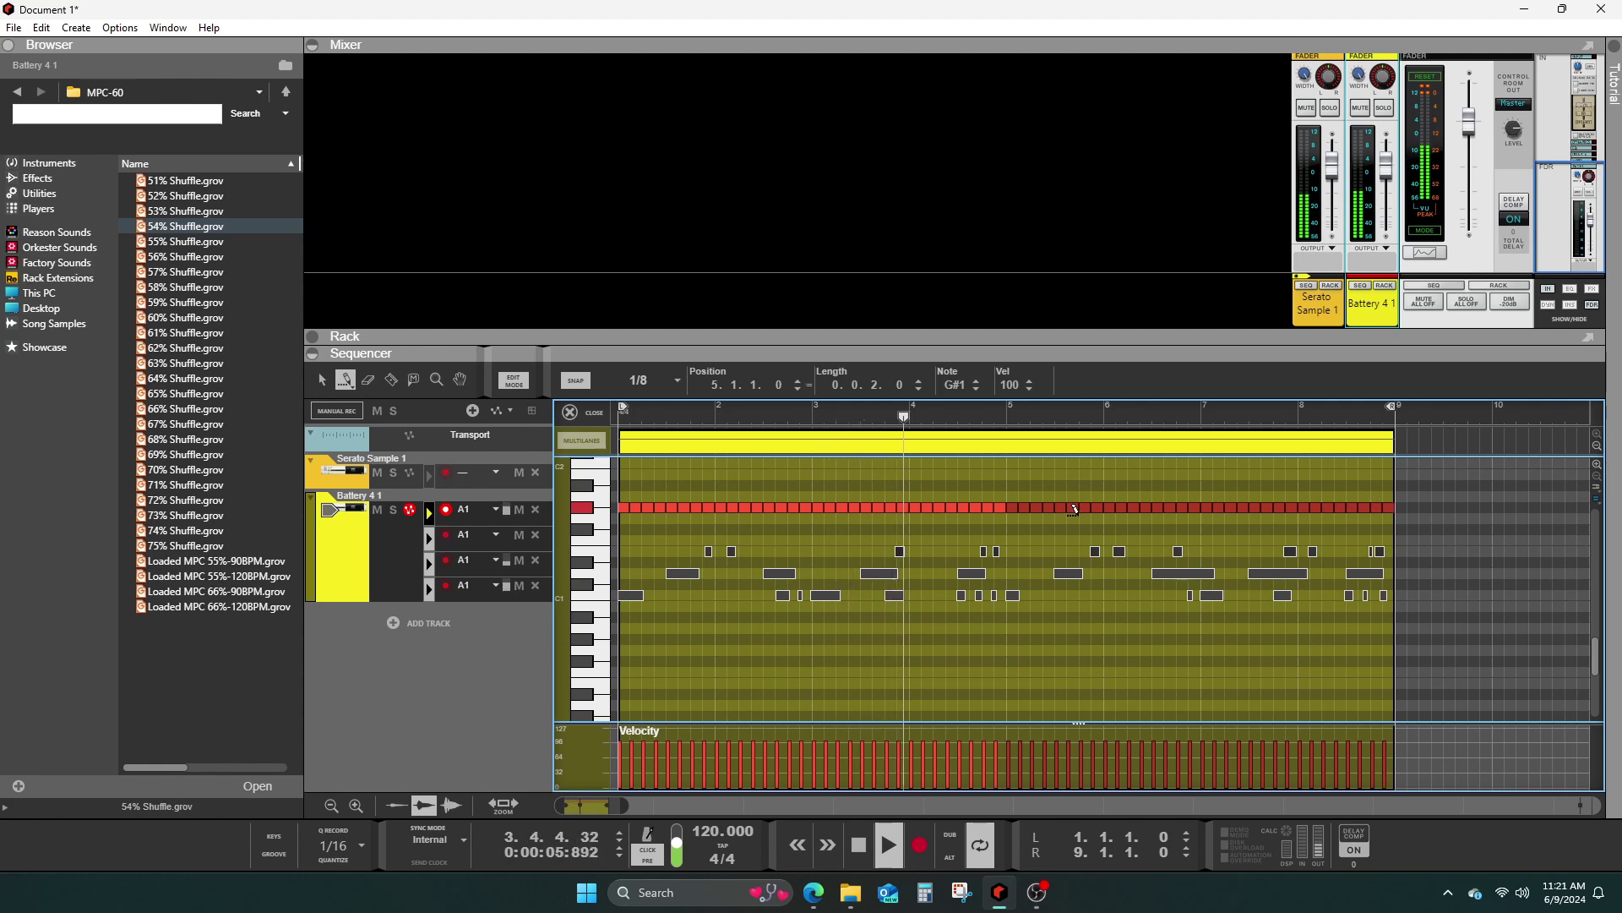
left_click(651, 380)
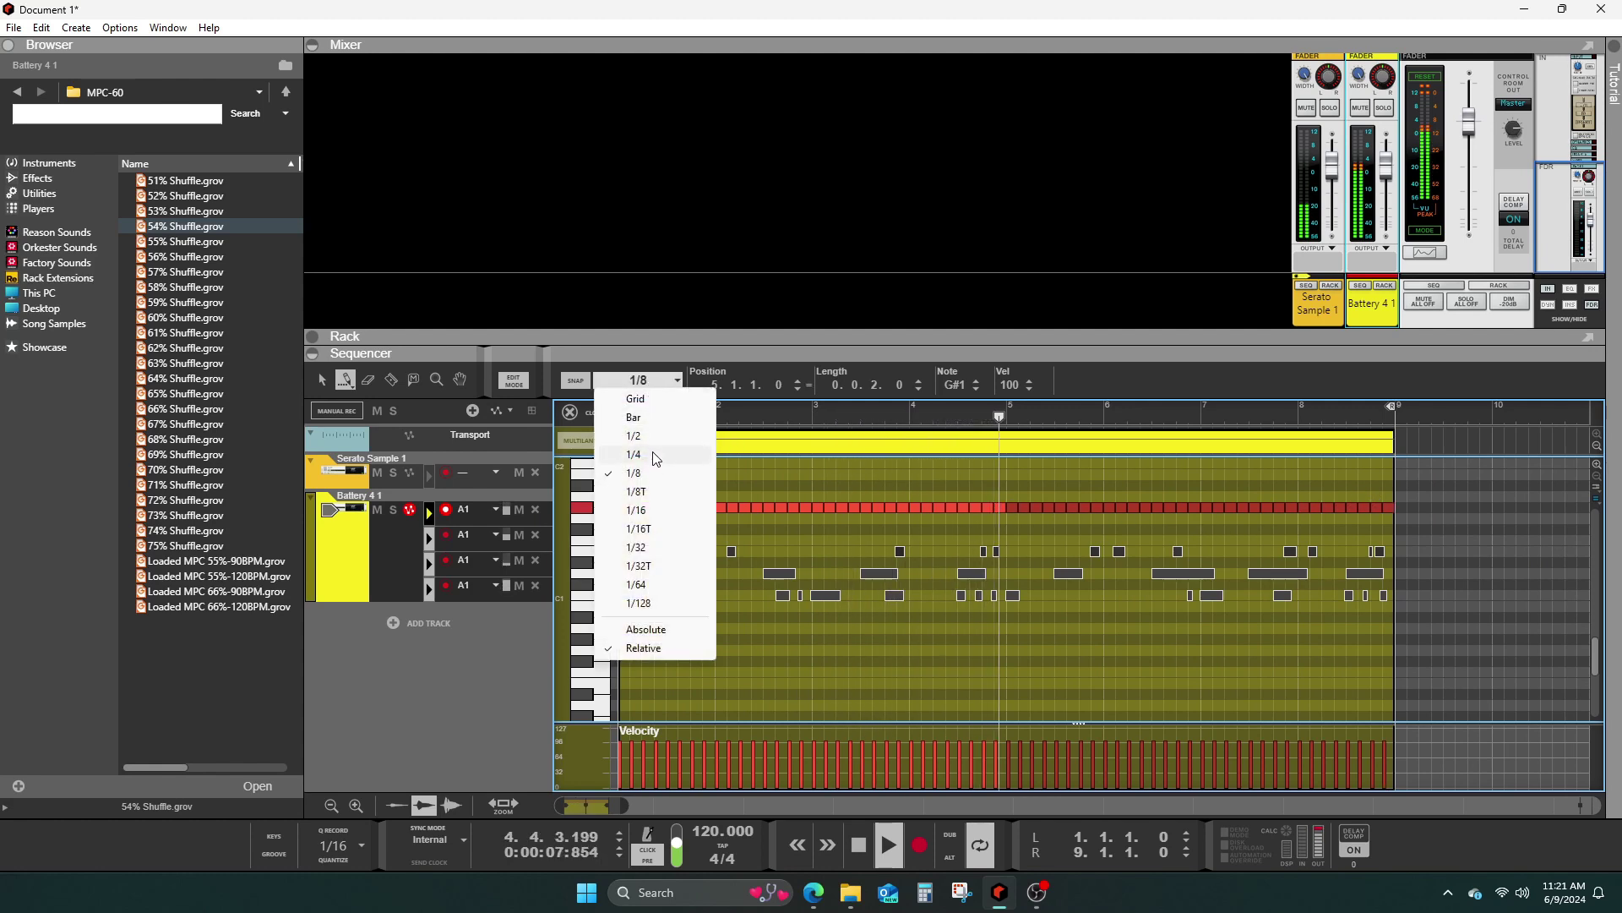
left_click(644, 501)
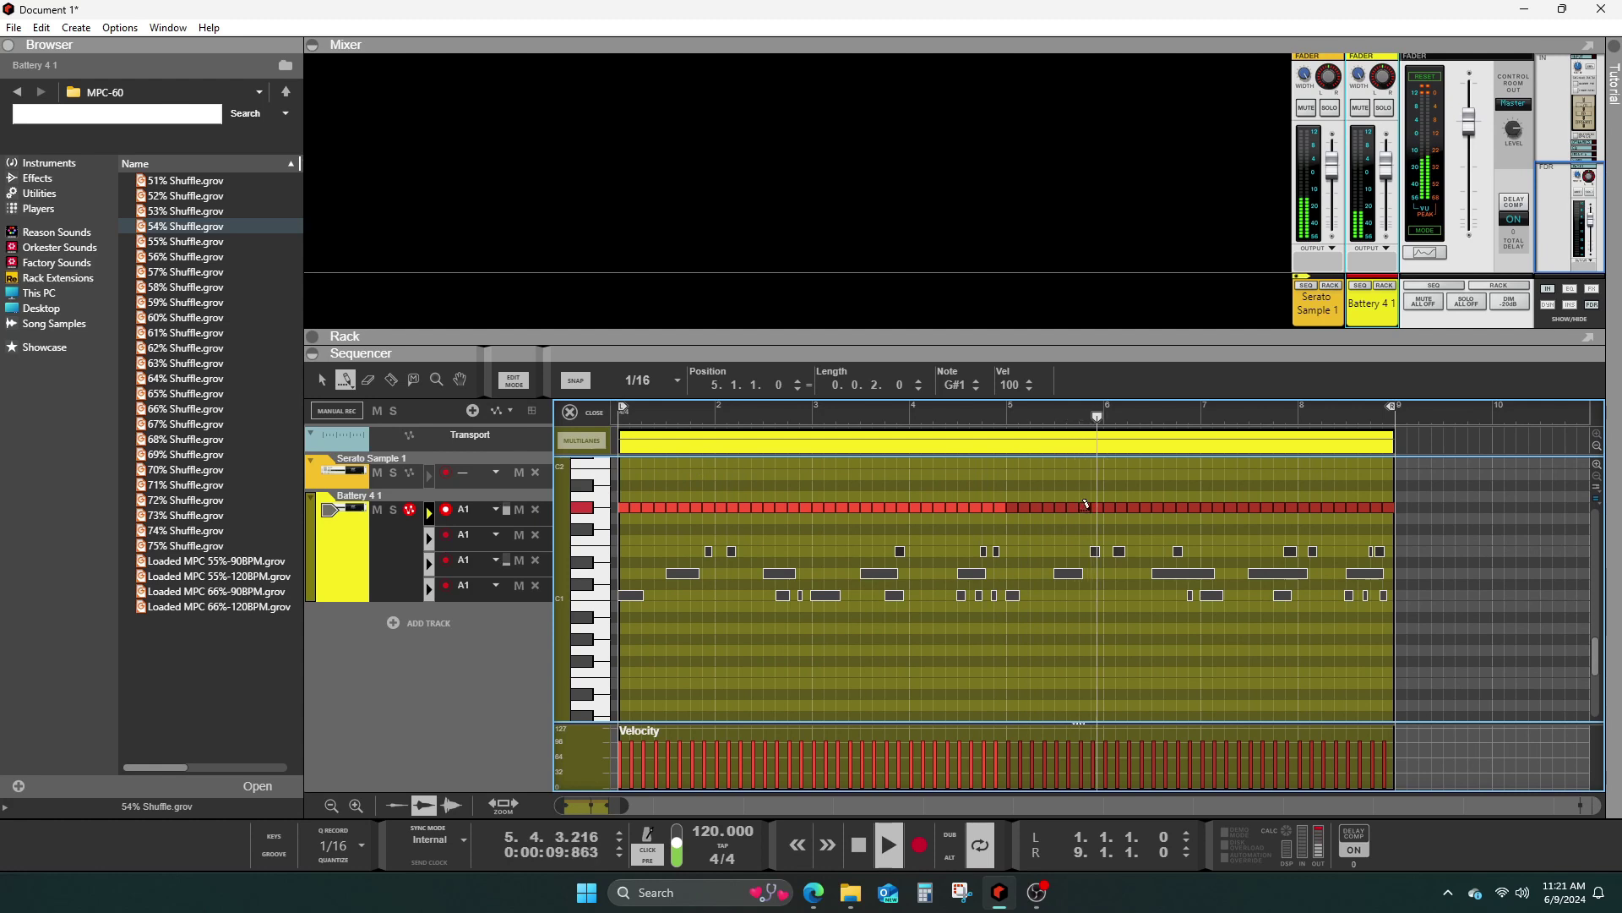
left_click(1131, 505)
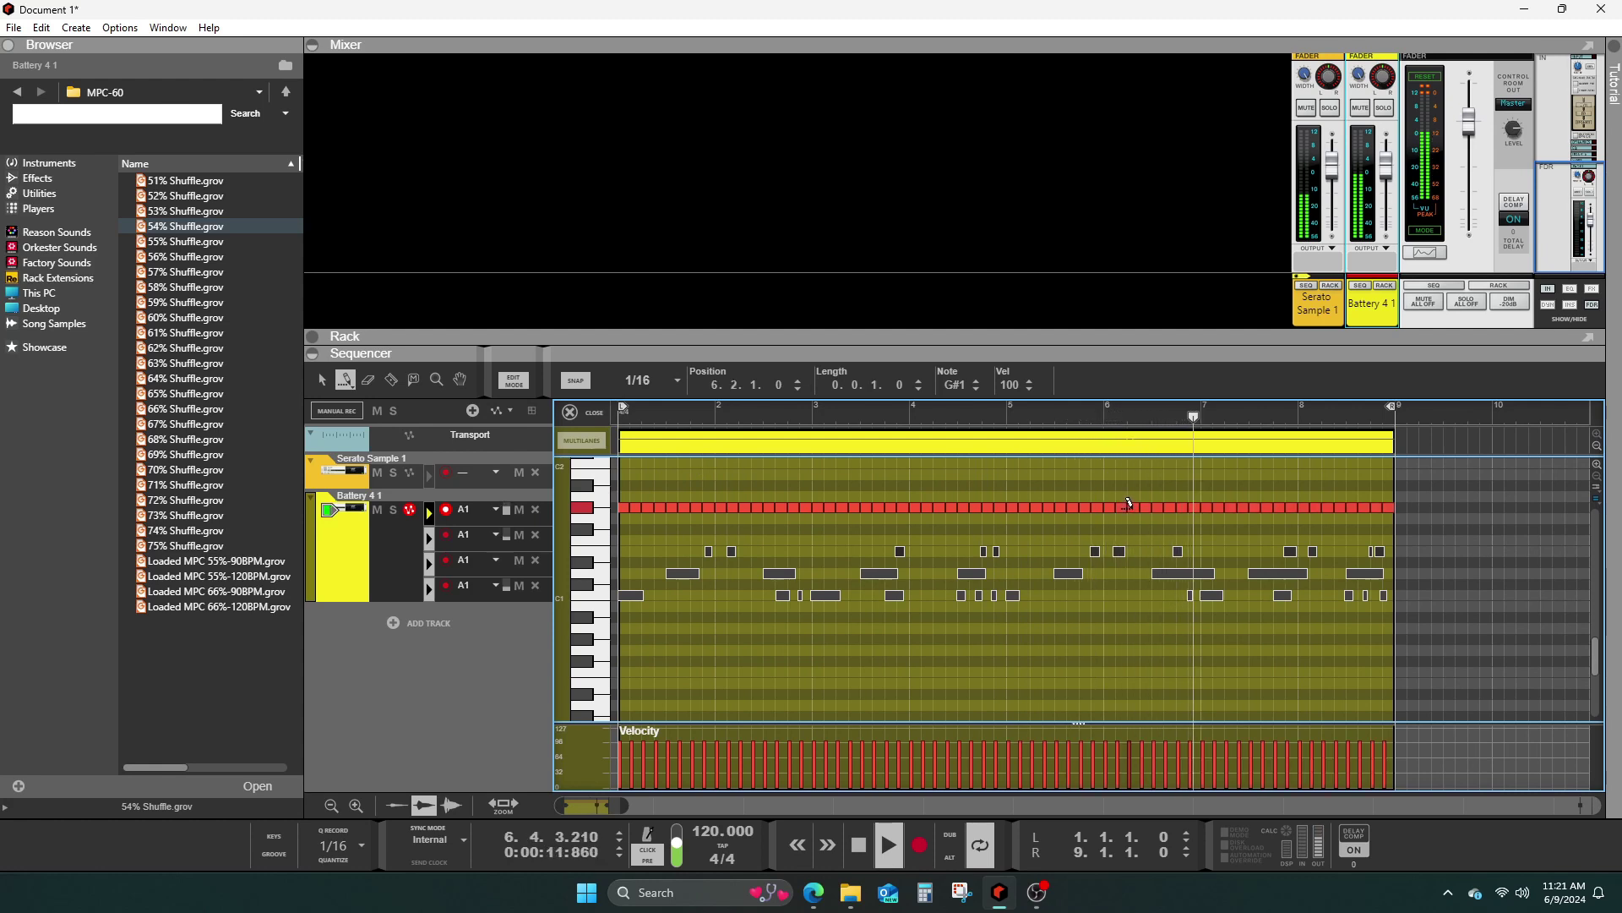
left_click(1116, 408)
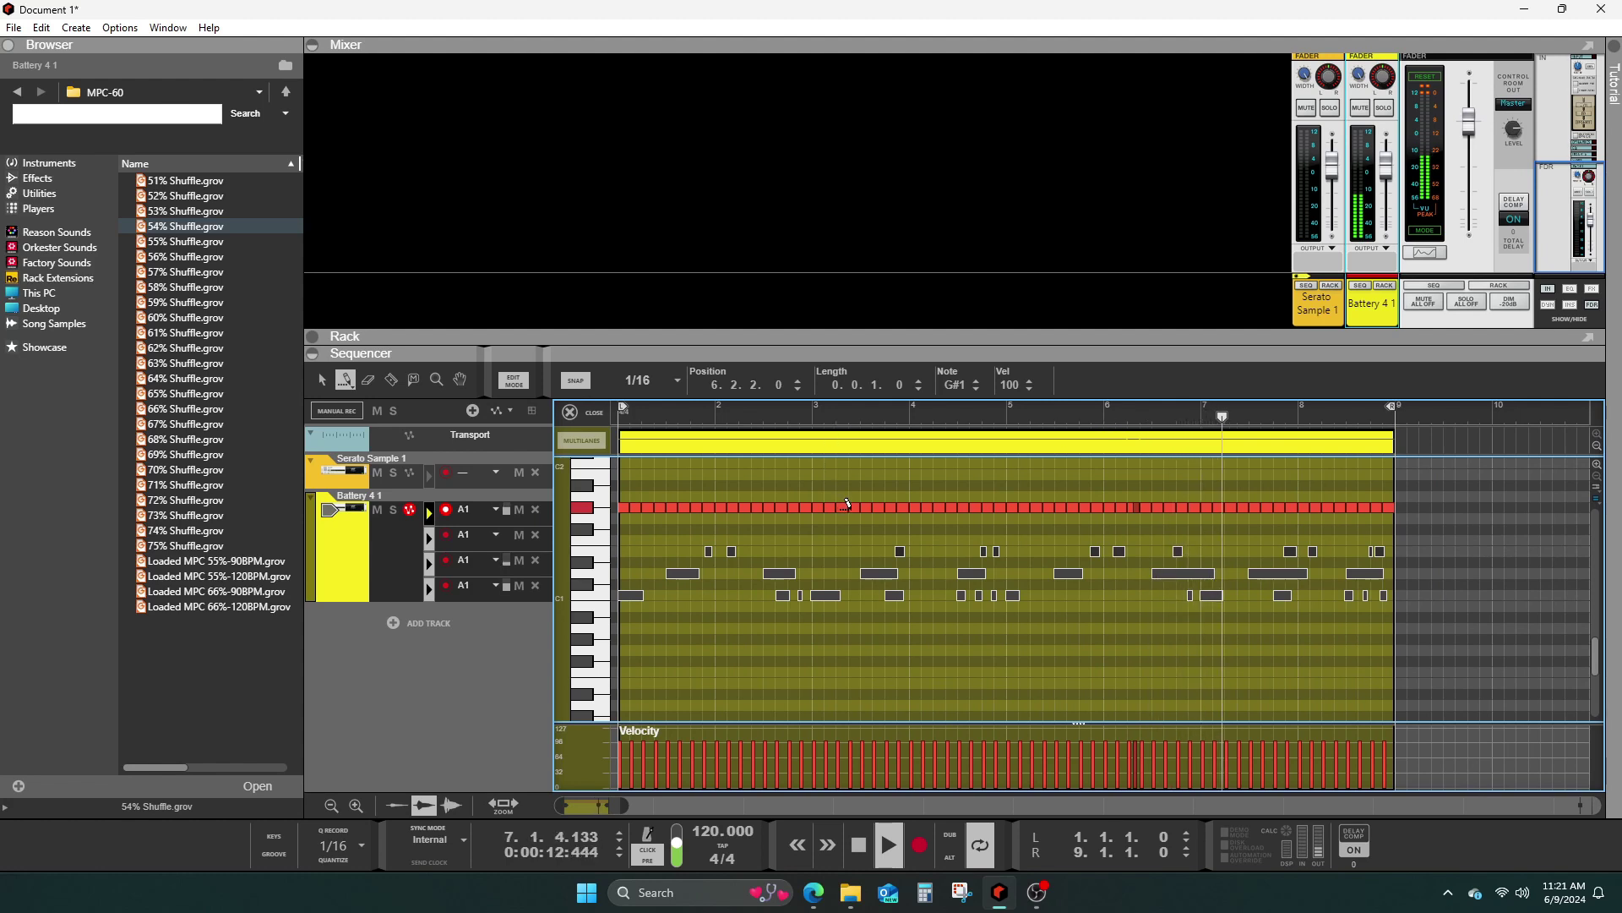
left_click(837, 506)
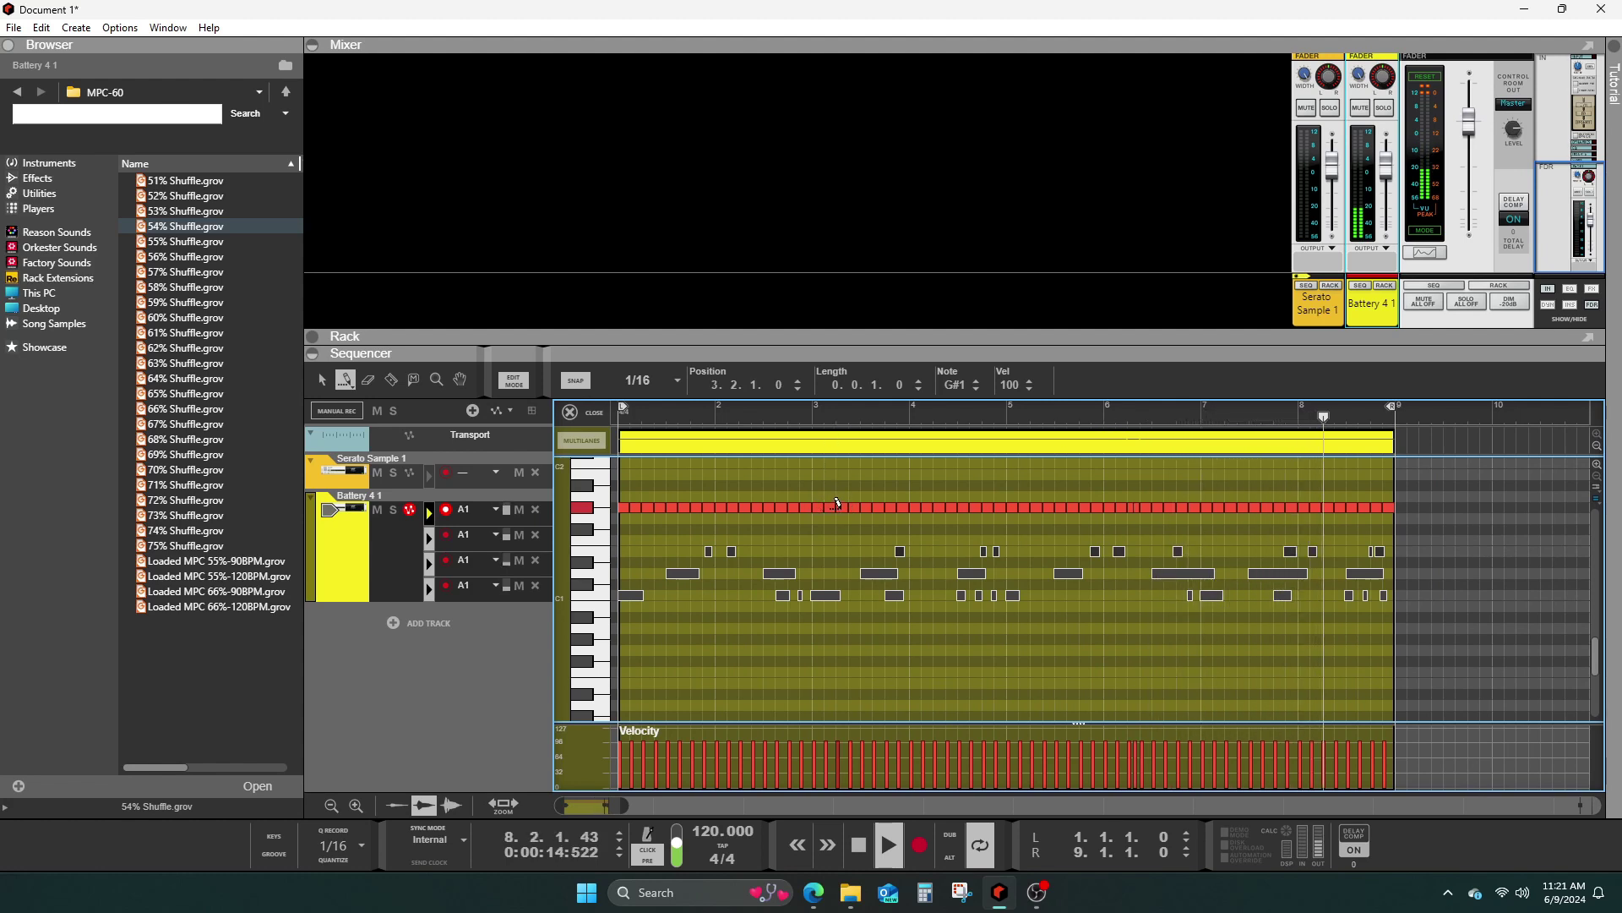
left_click(846, 506)
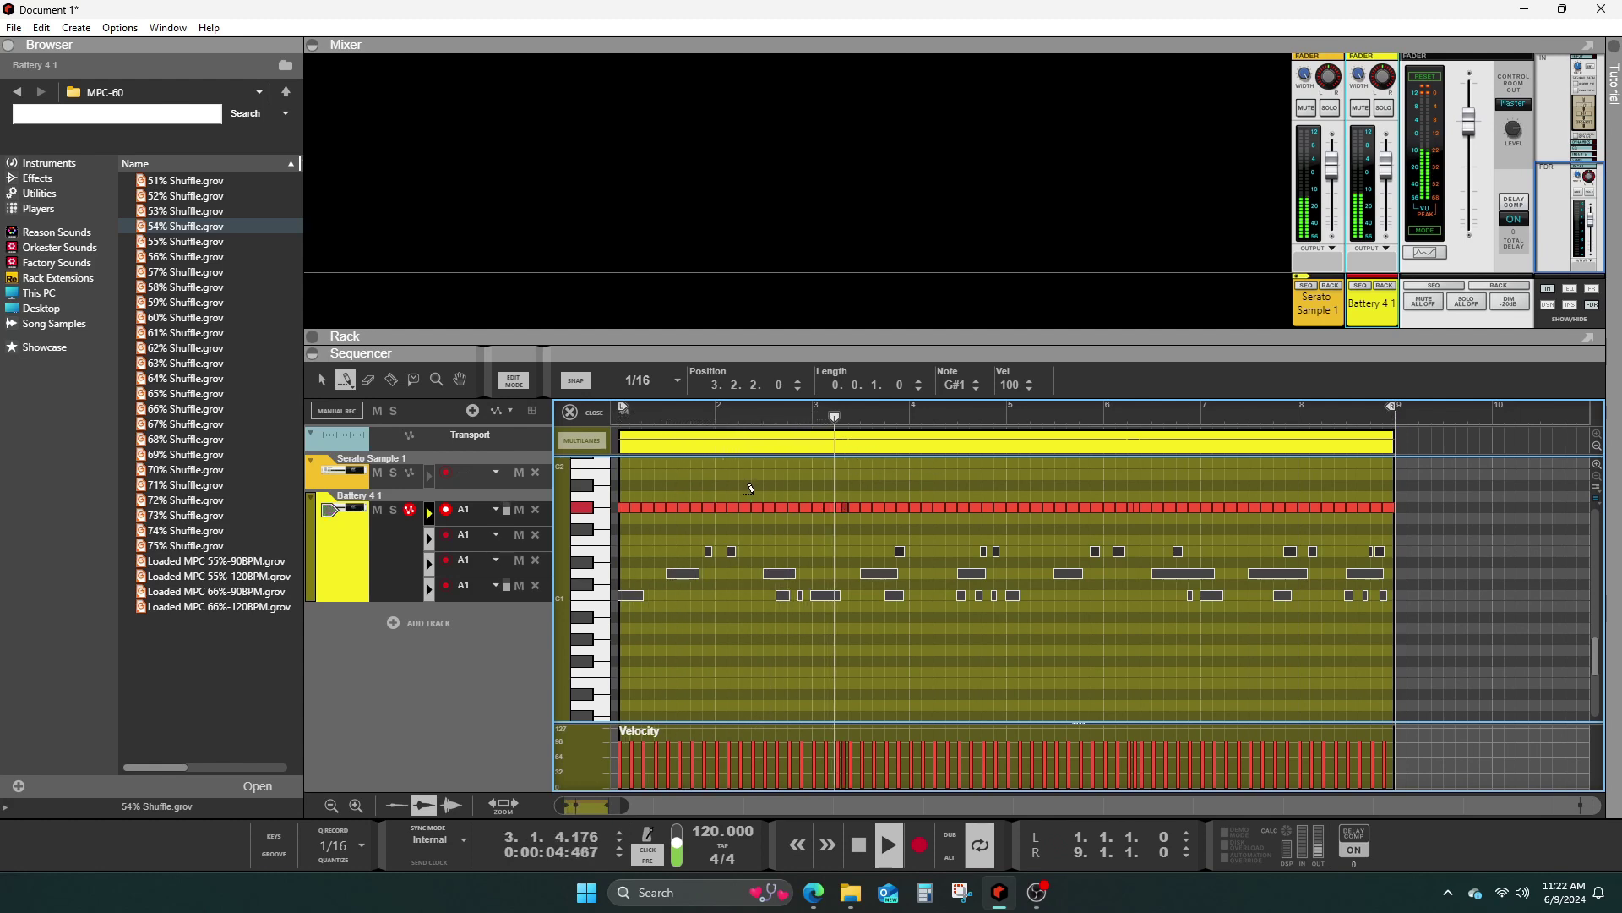
- Set the snap grid to 1/32 and draw 1/32 G#1 note rolls at 2.1.1, 4.3.3 and 8.4.1
left_click(631, 382)
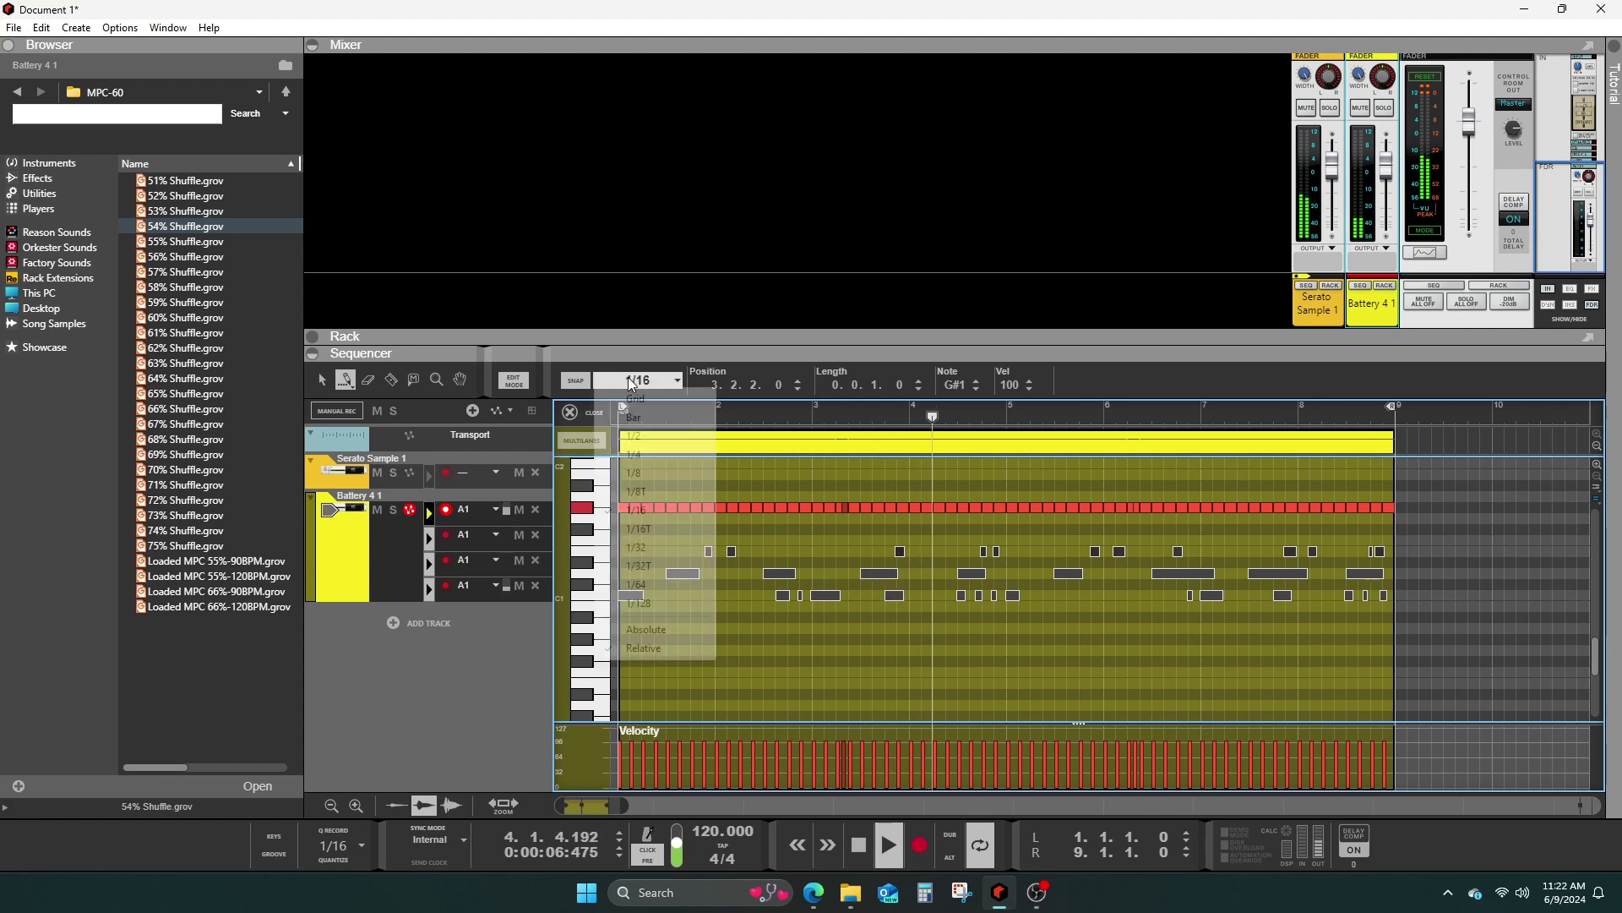
left_click(641, 546)
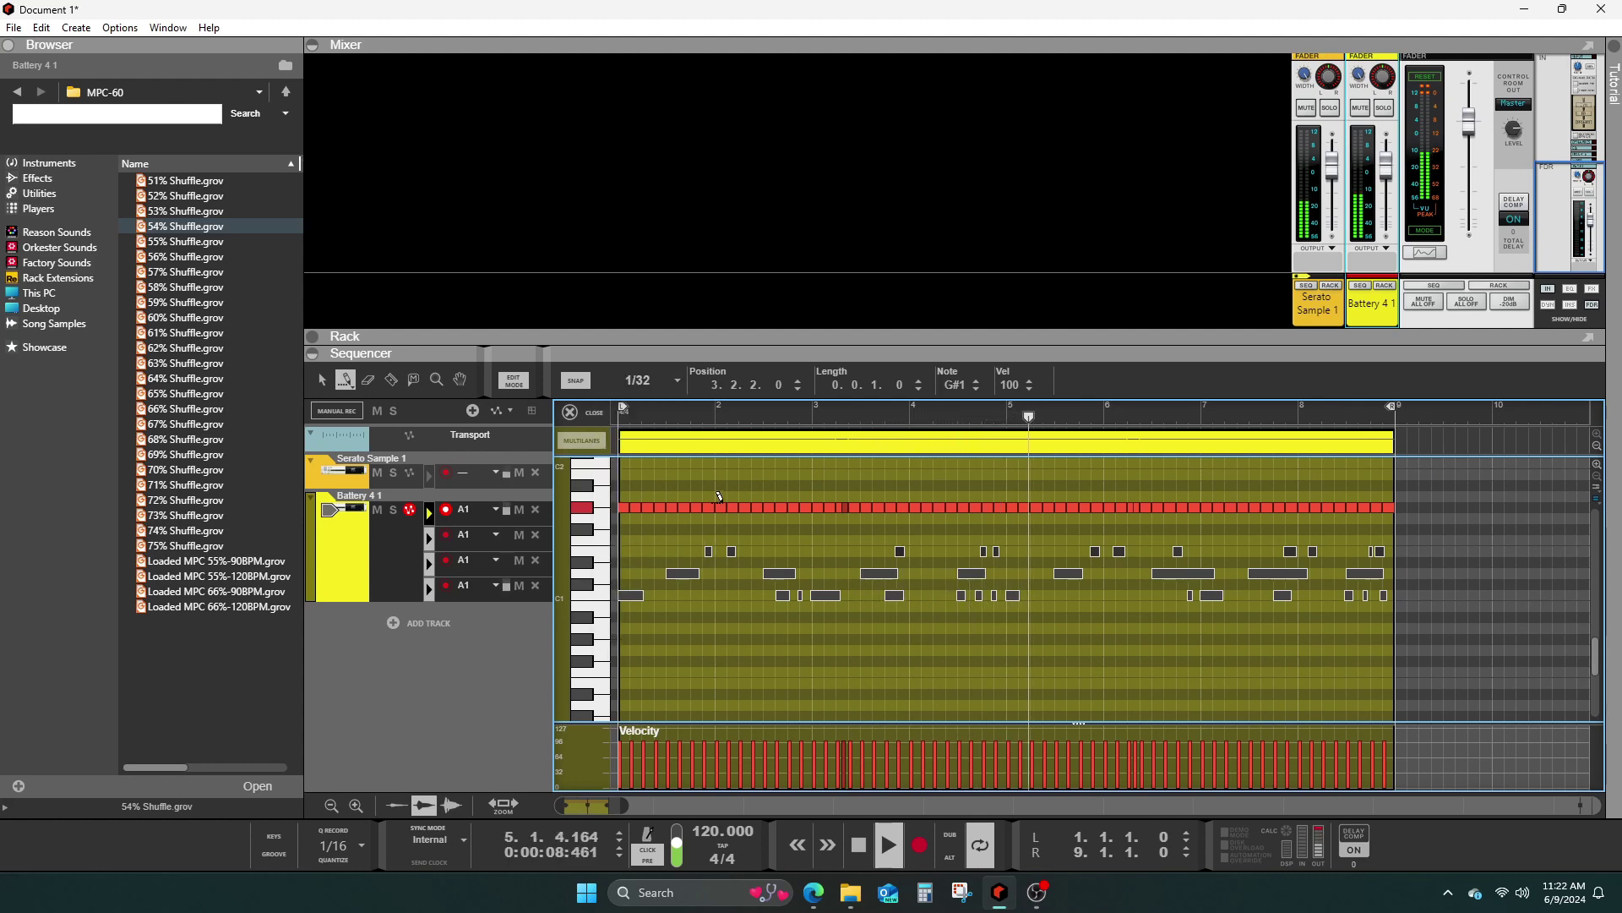
left_click_drag(716, 499, 725, 499)
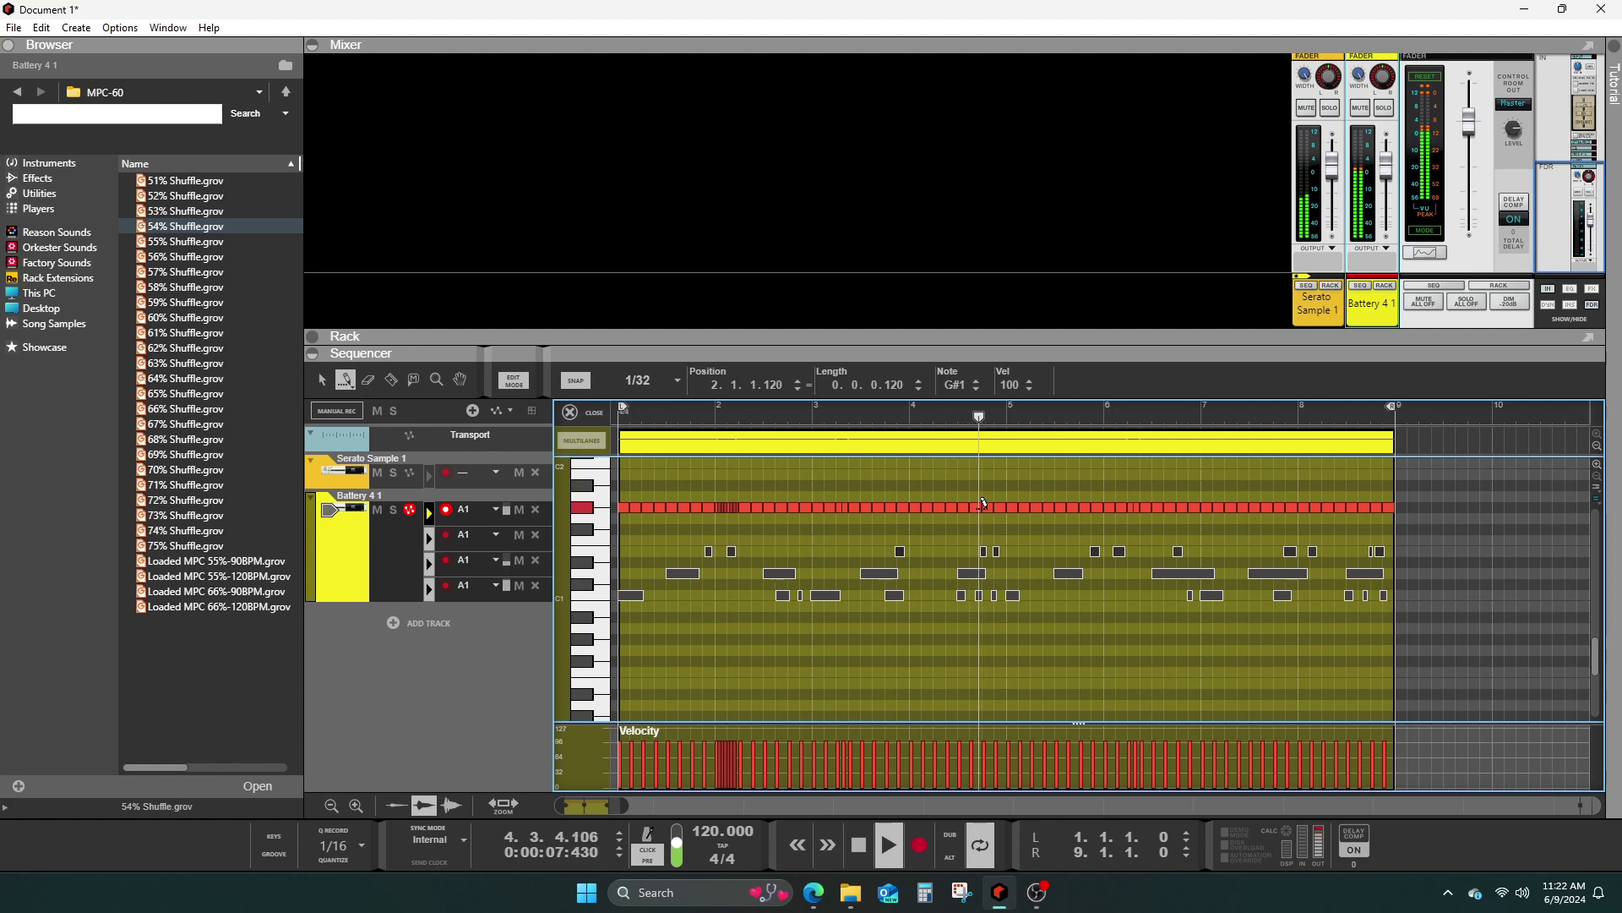
left_click(967, 505)
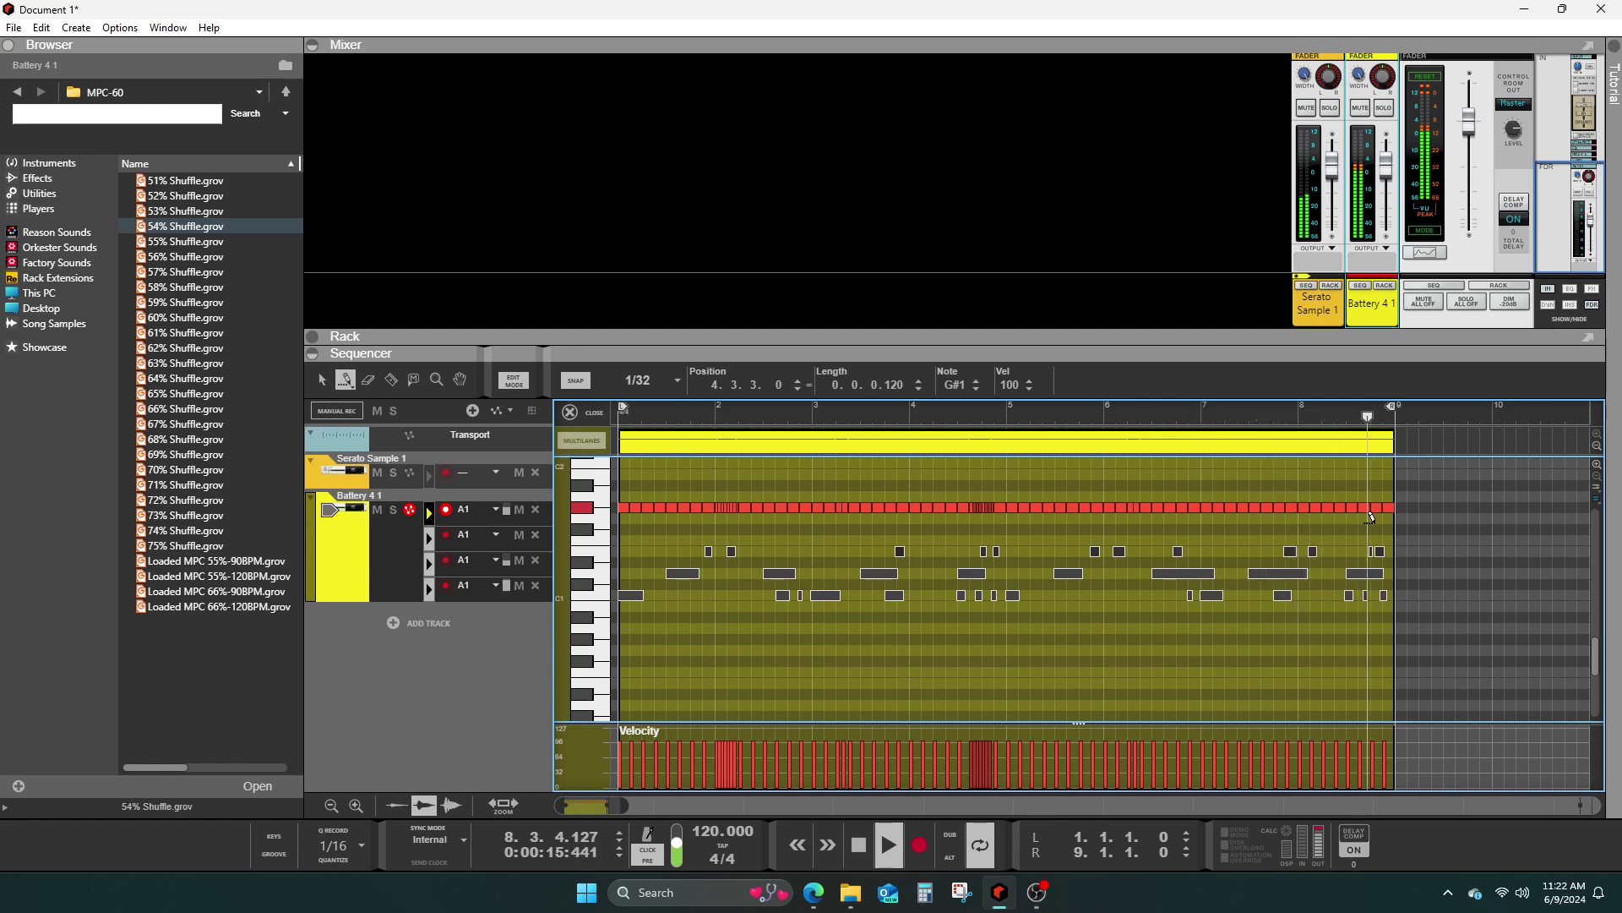
left_click(1369, 504)
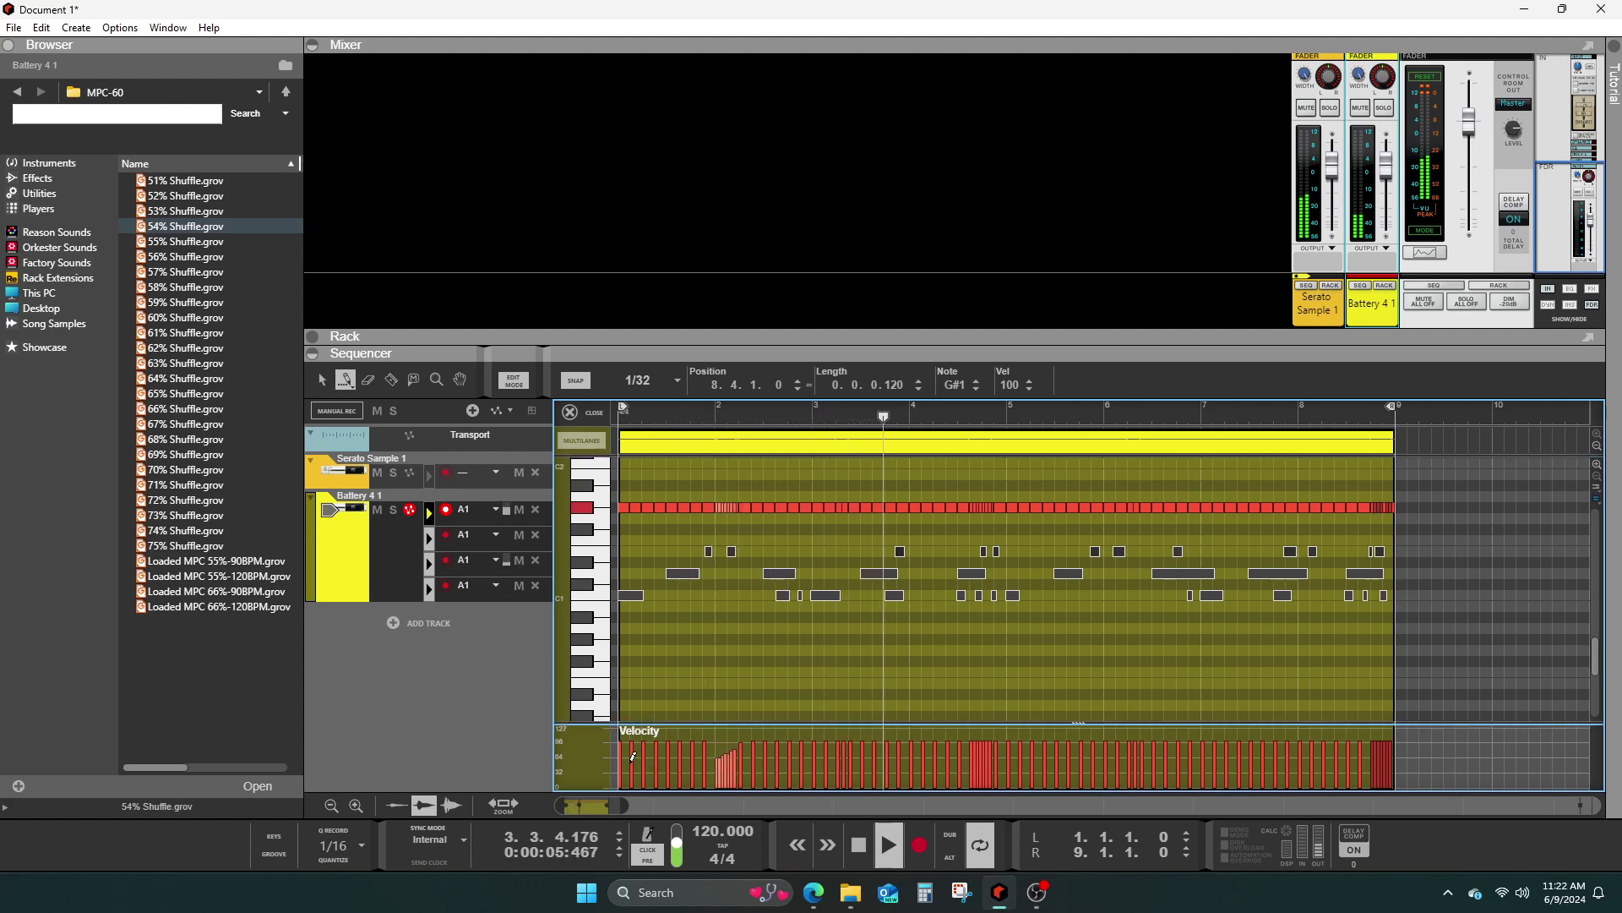
- Vary and lower the velocities of the G#1 notes across all eight bars, including the 1/32 rolls
mouse_move(633, 755)
left_mouse_down()
mouse_move(684, 761)
mouse_move(714, 736)
left_mouse_up()
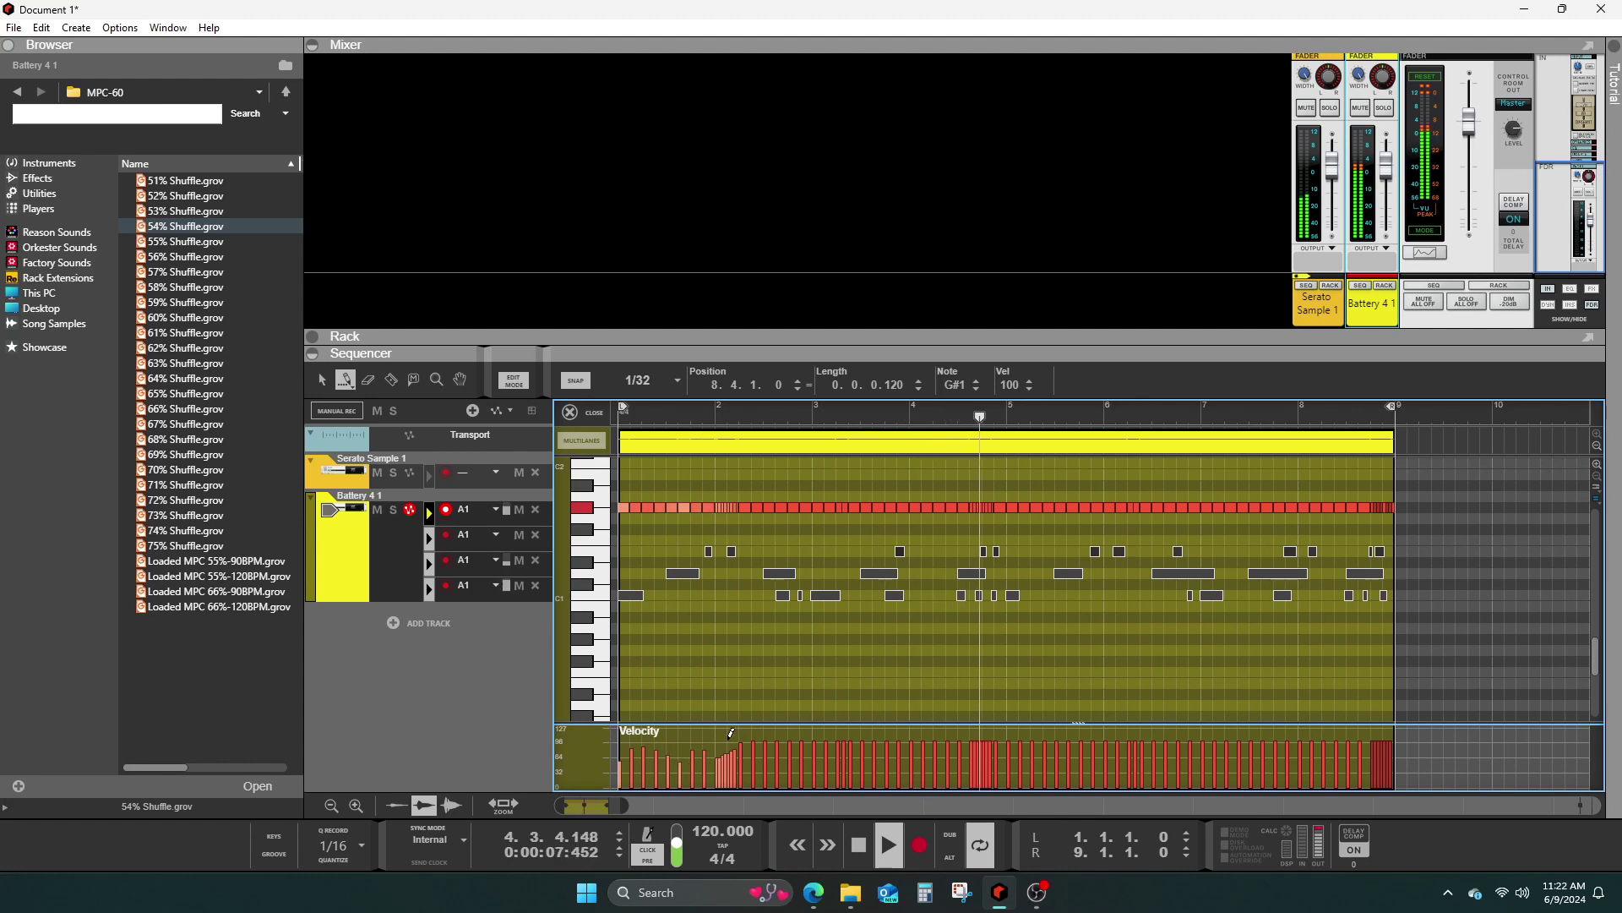
left_click_drag(812, 741, 870, 747)
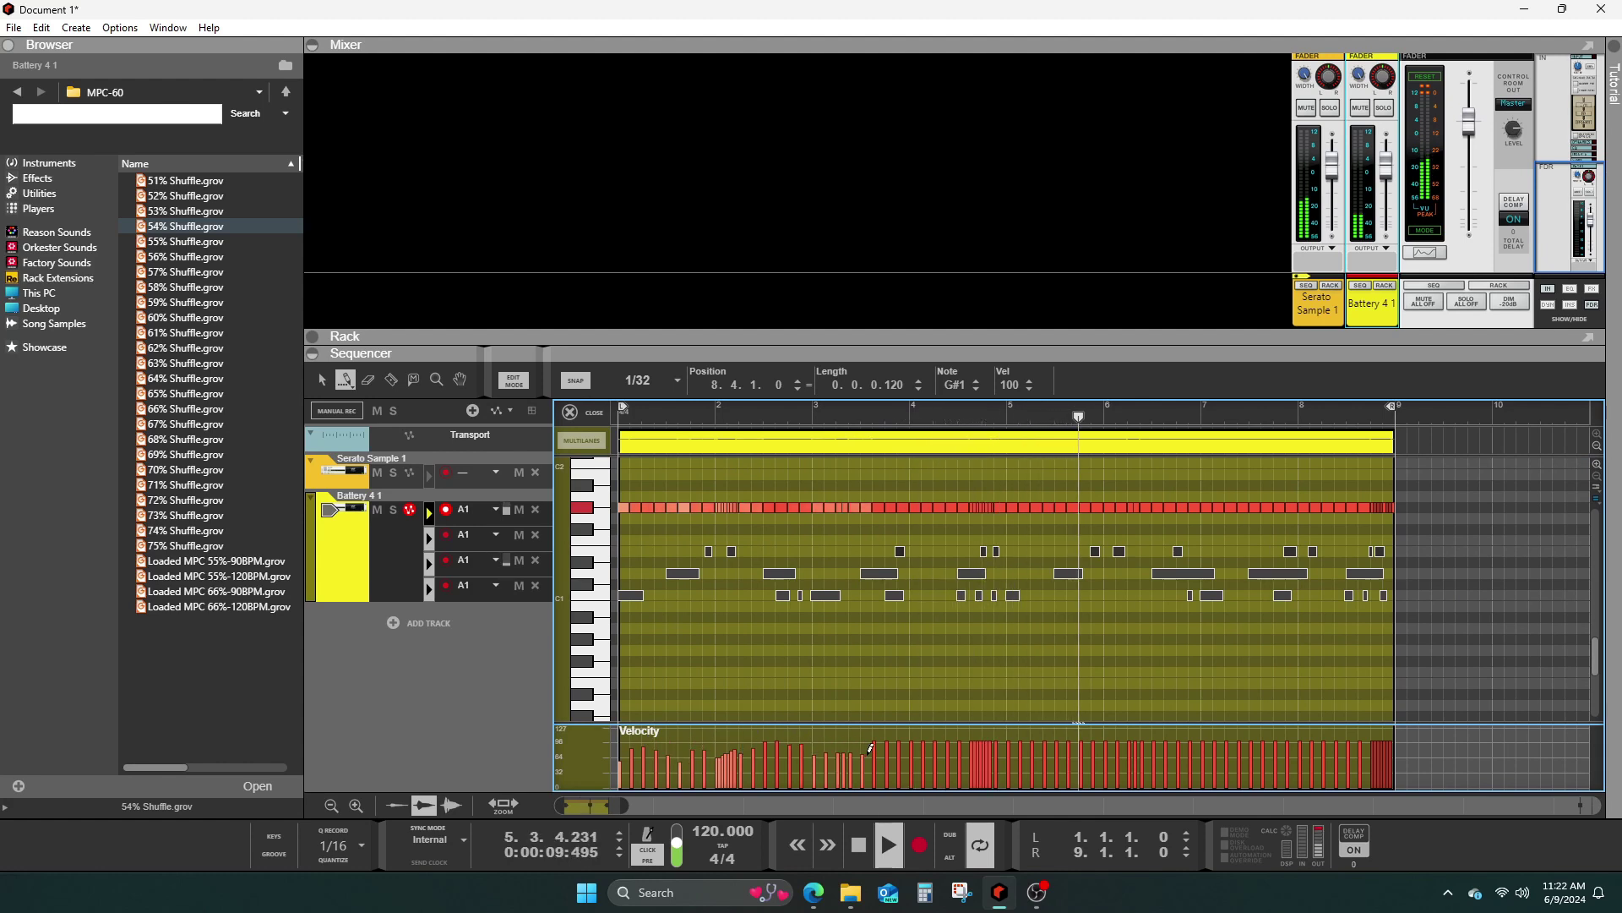
mouse_move(973, 746)
left_mouse_down()
mouse_move(1015, 751)
mouse_move(999, 745)
left_mouse_up()
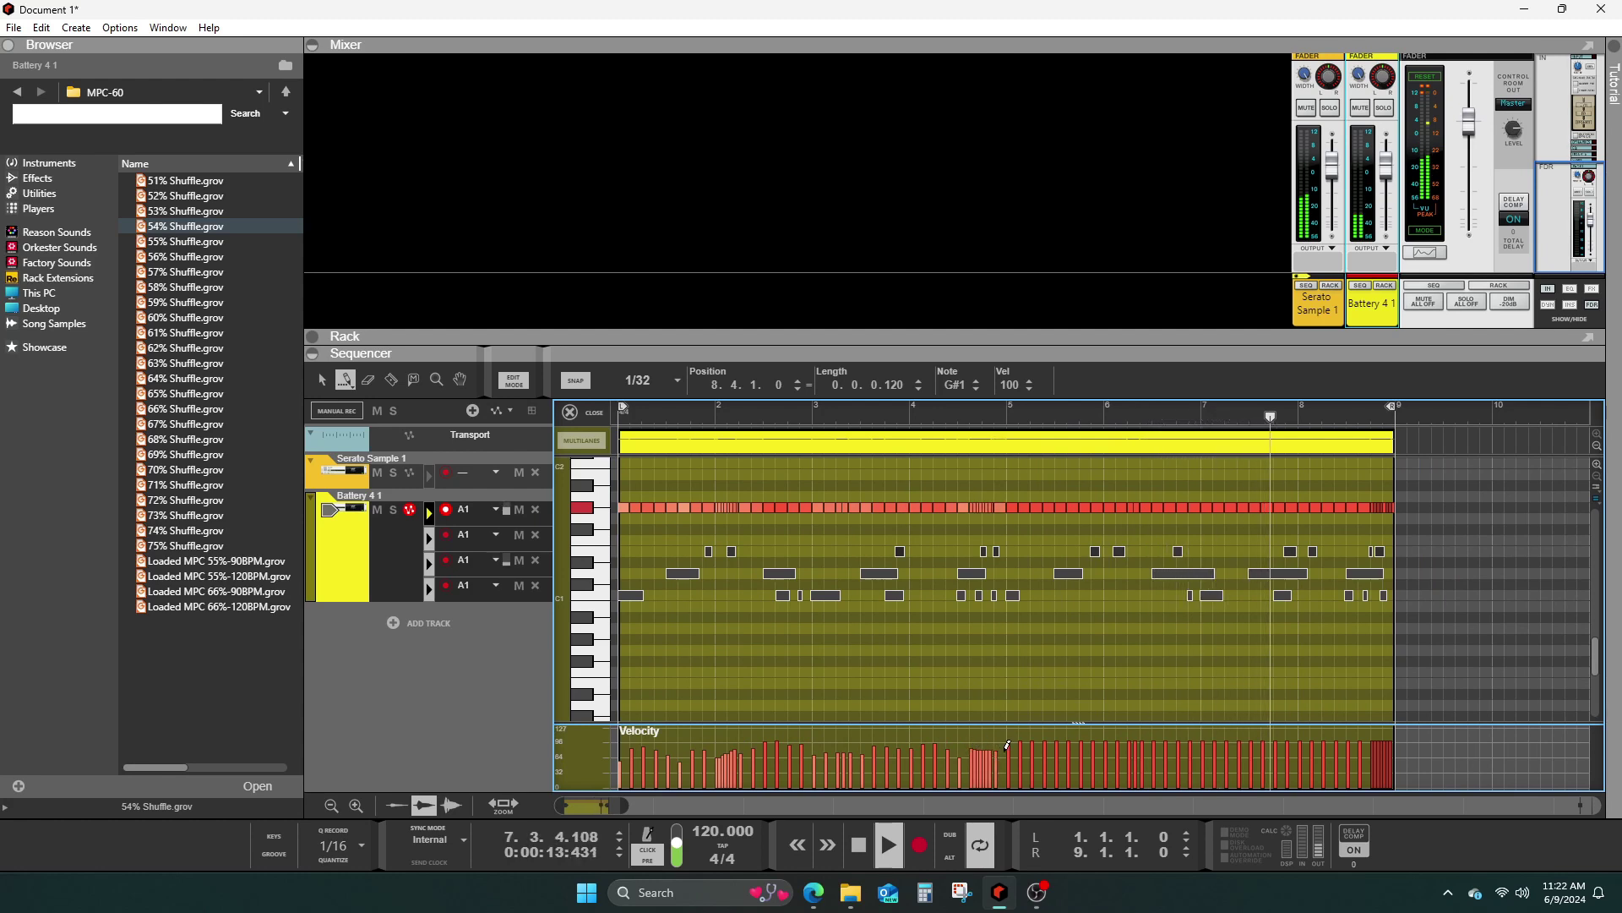
left_click_drag(1191, 740, 1371, 743)
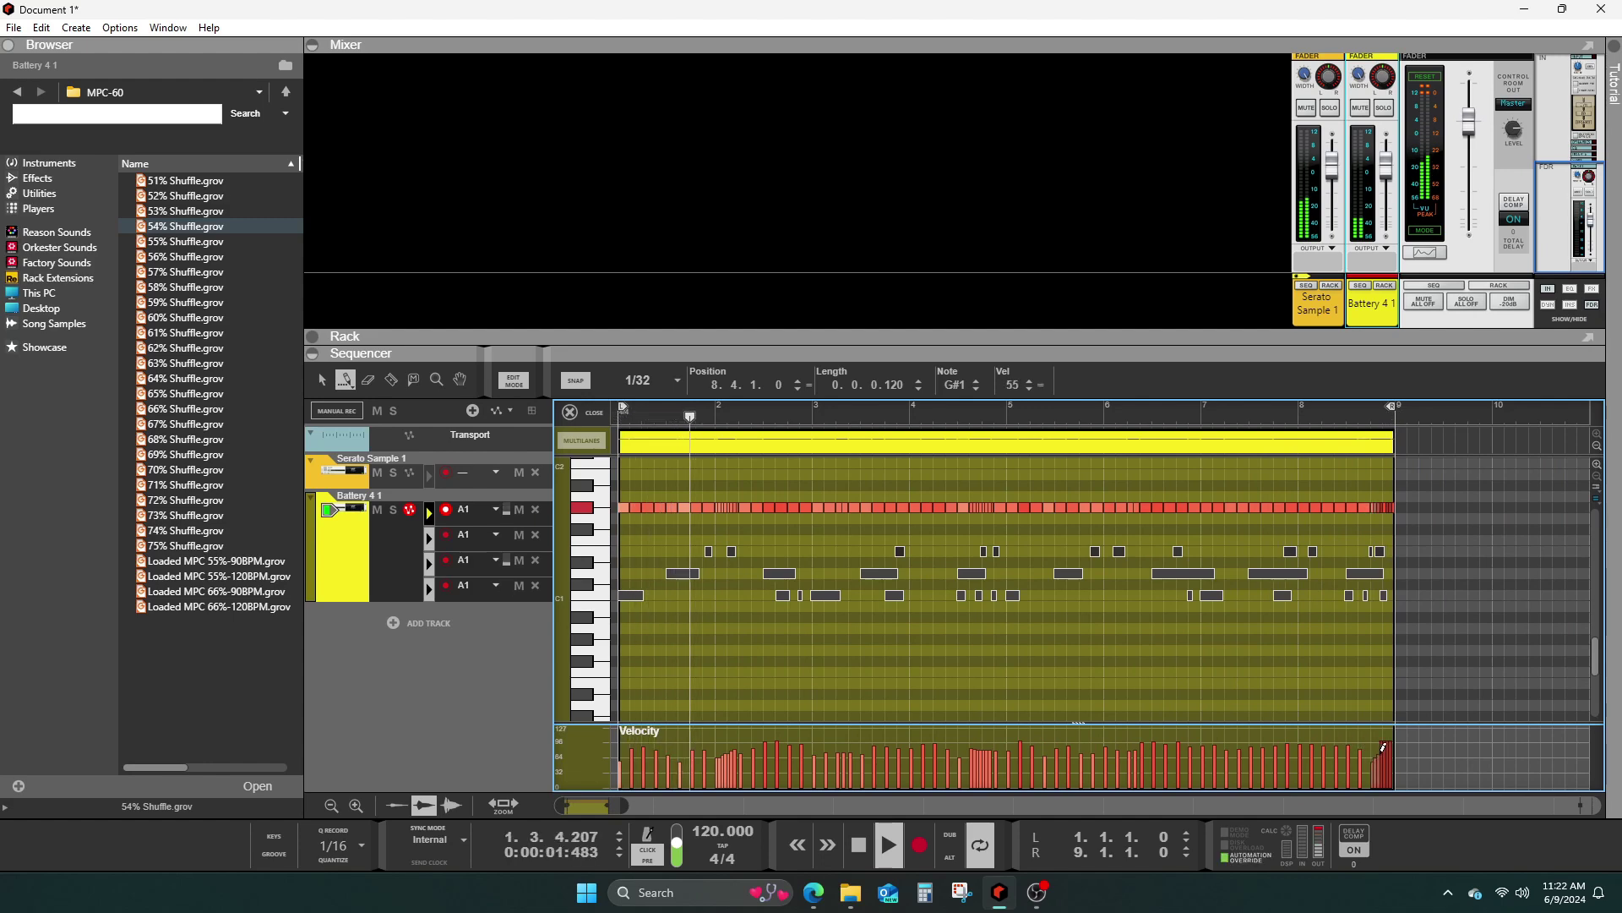
- Save the song in the Documents folder as a Reason Song File named Document 15
left_click(13, 27)
left_click(43, 156)
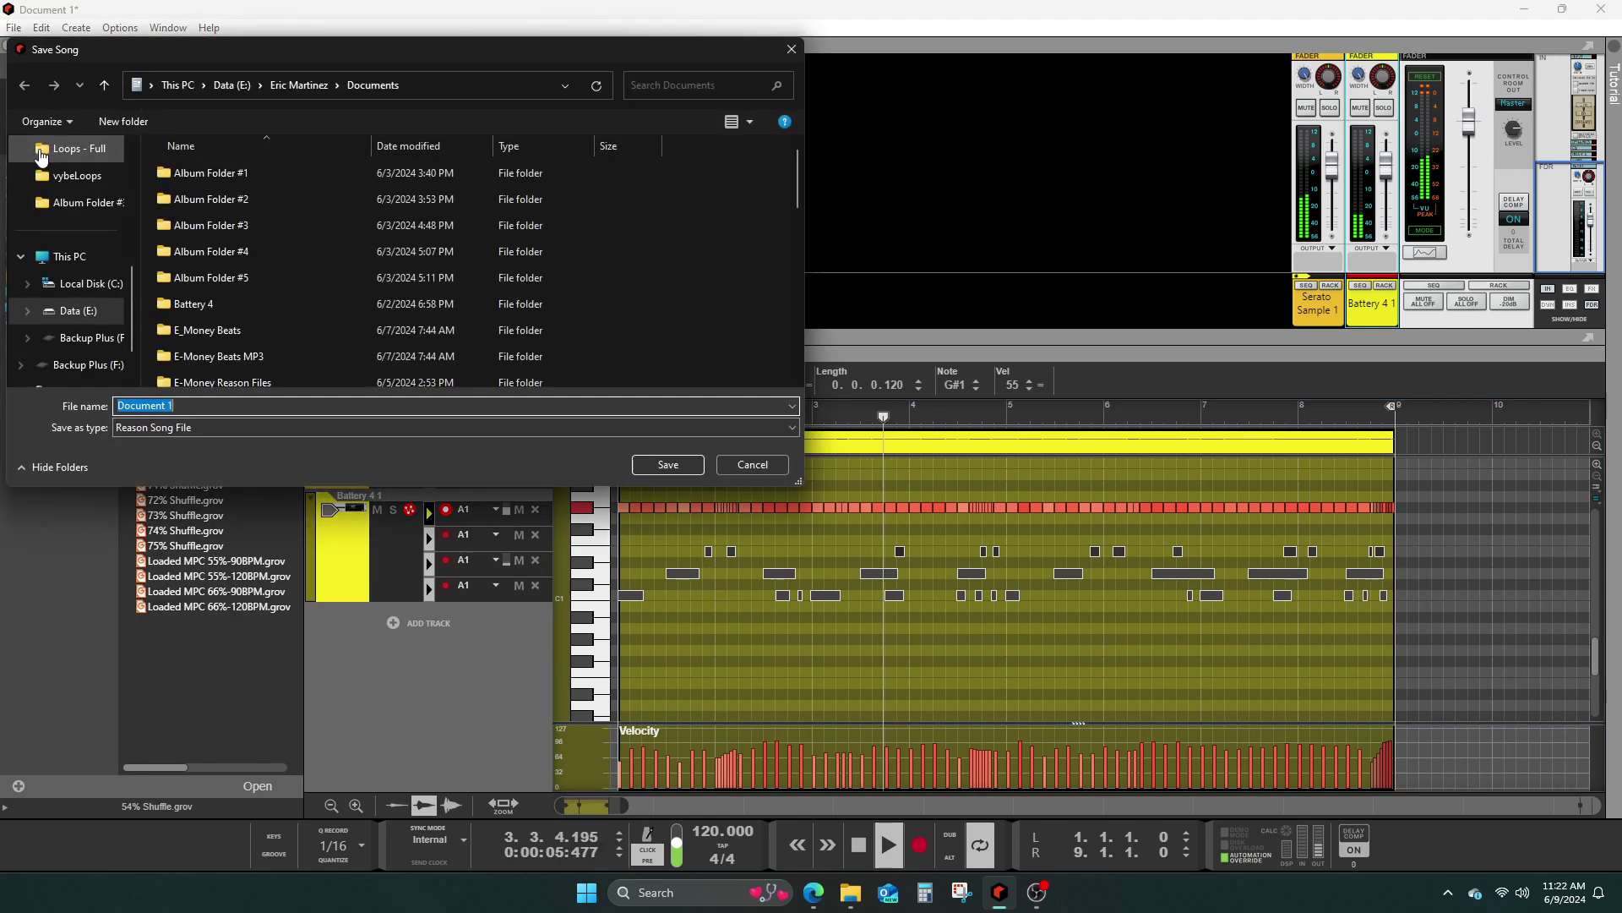
left_click(183, 402)
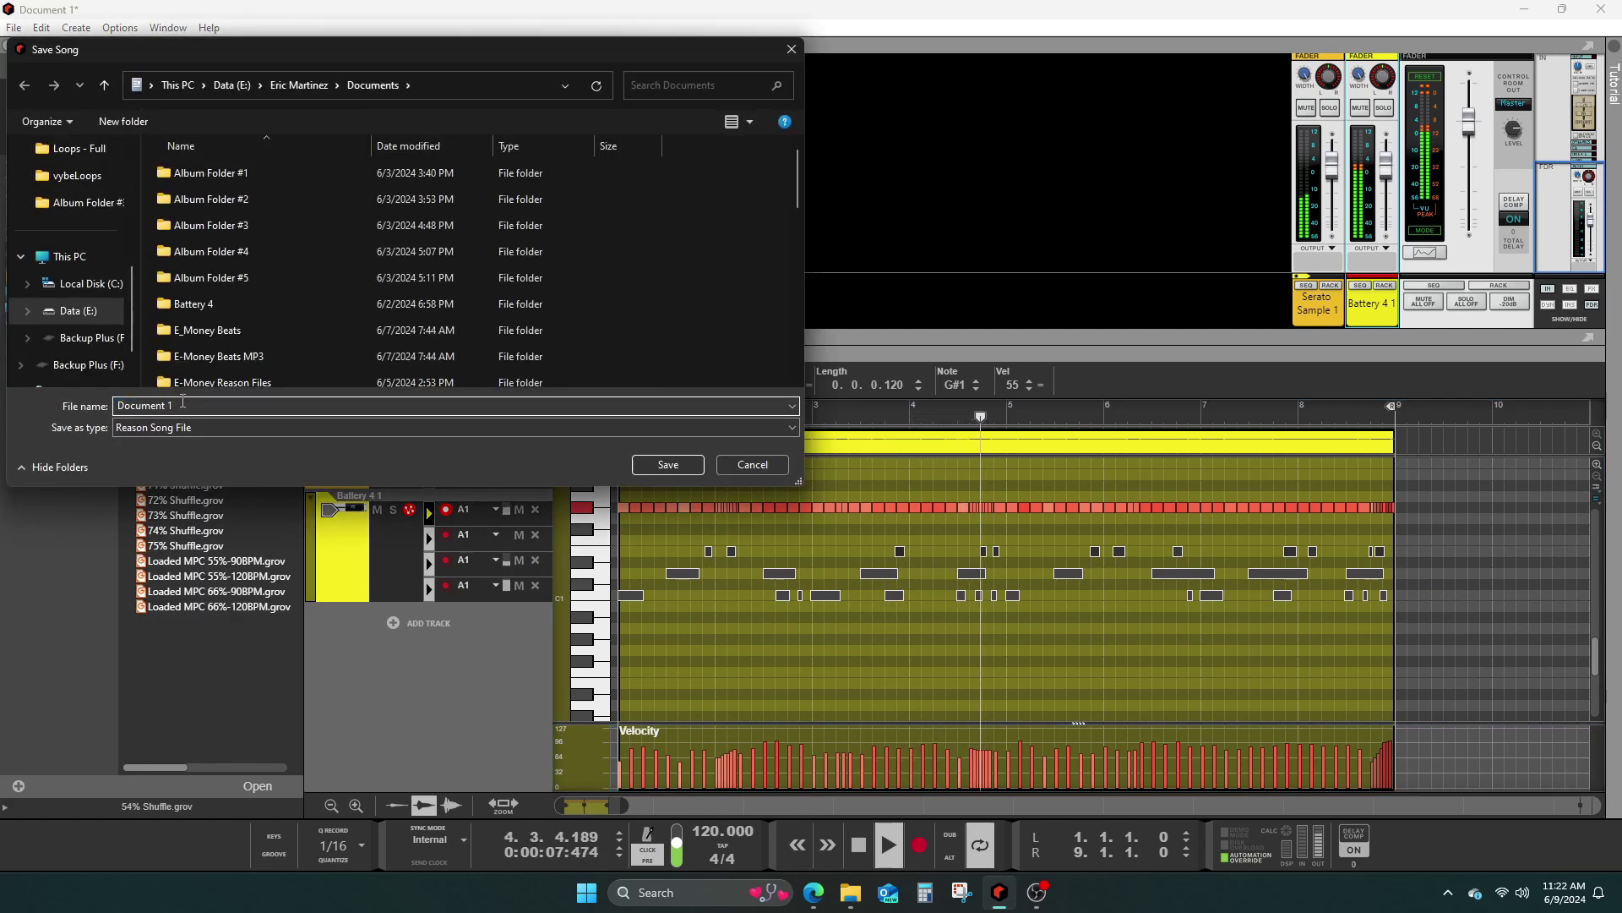
type("4")
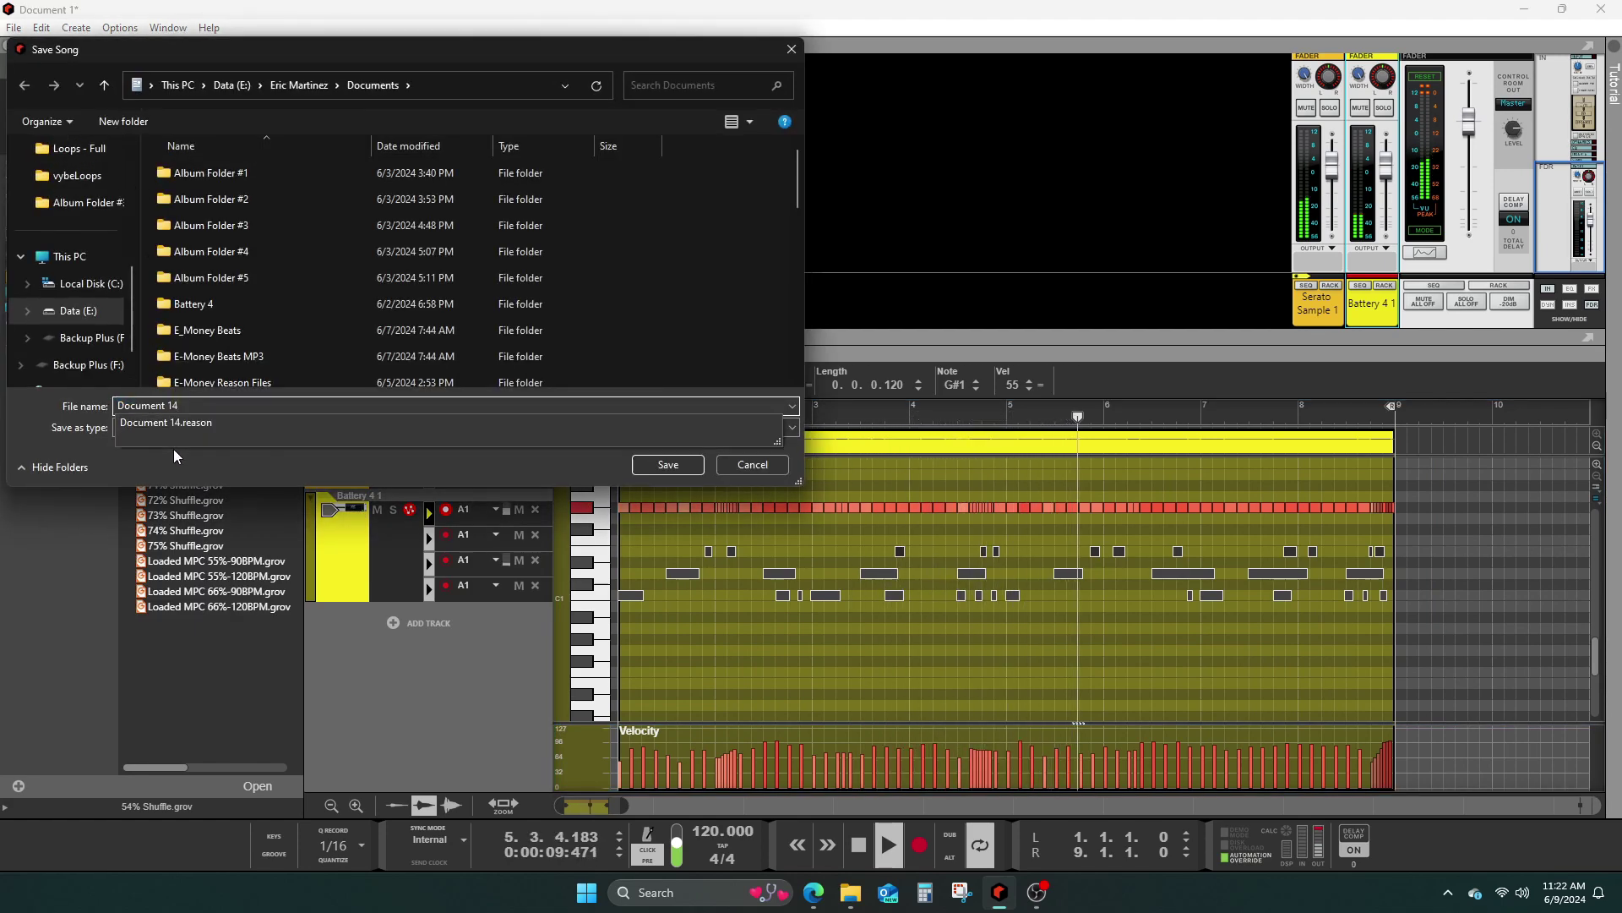
key("BackSpace")
type("5")
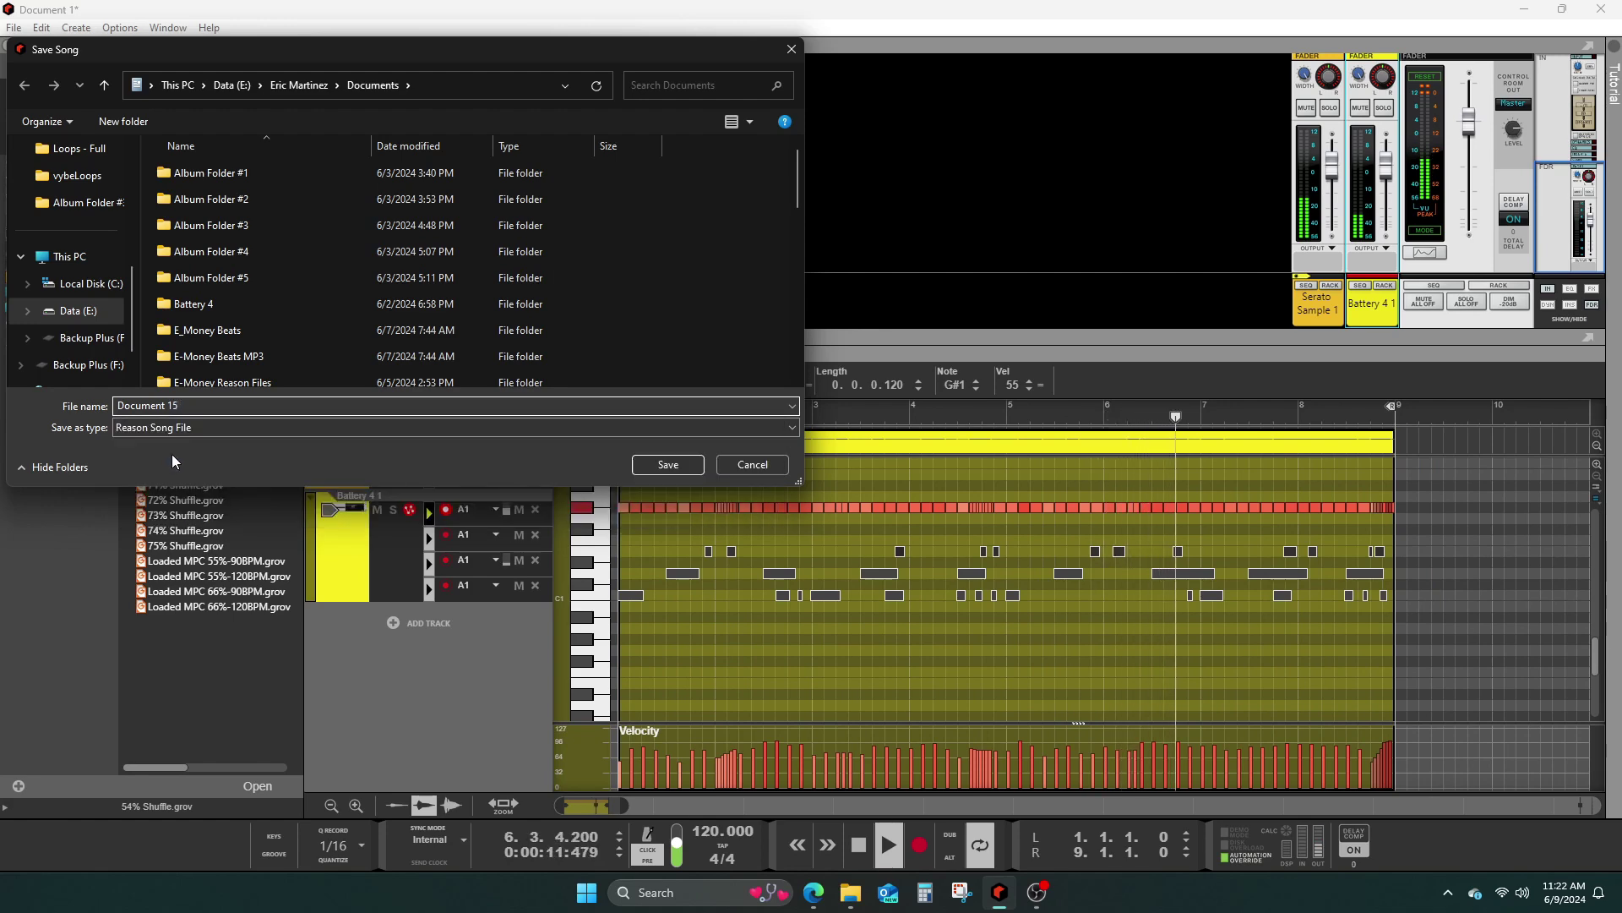
key("Return")
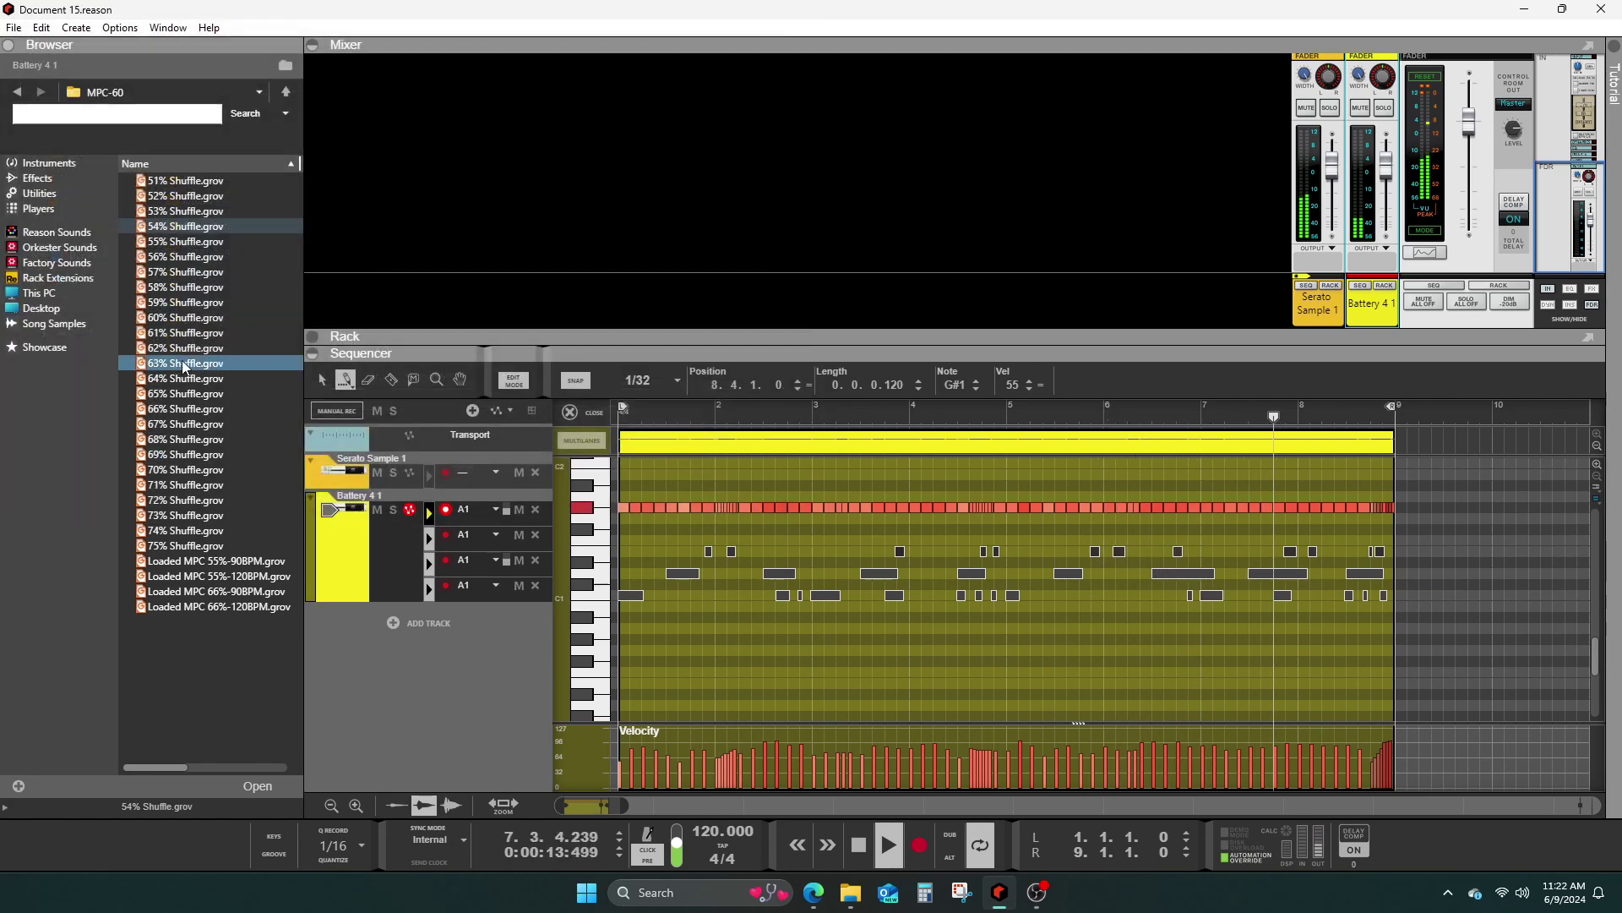
- Close the note editor and add an NN-XT Advanced Sampler track below Battery 4
left_click(595, 412)
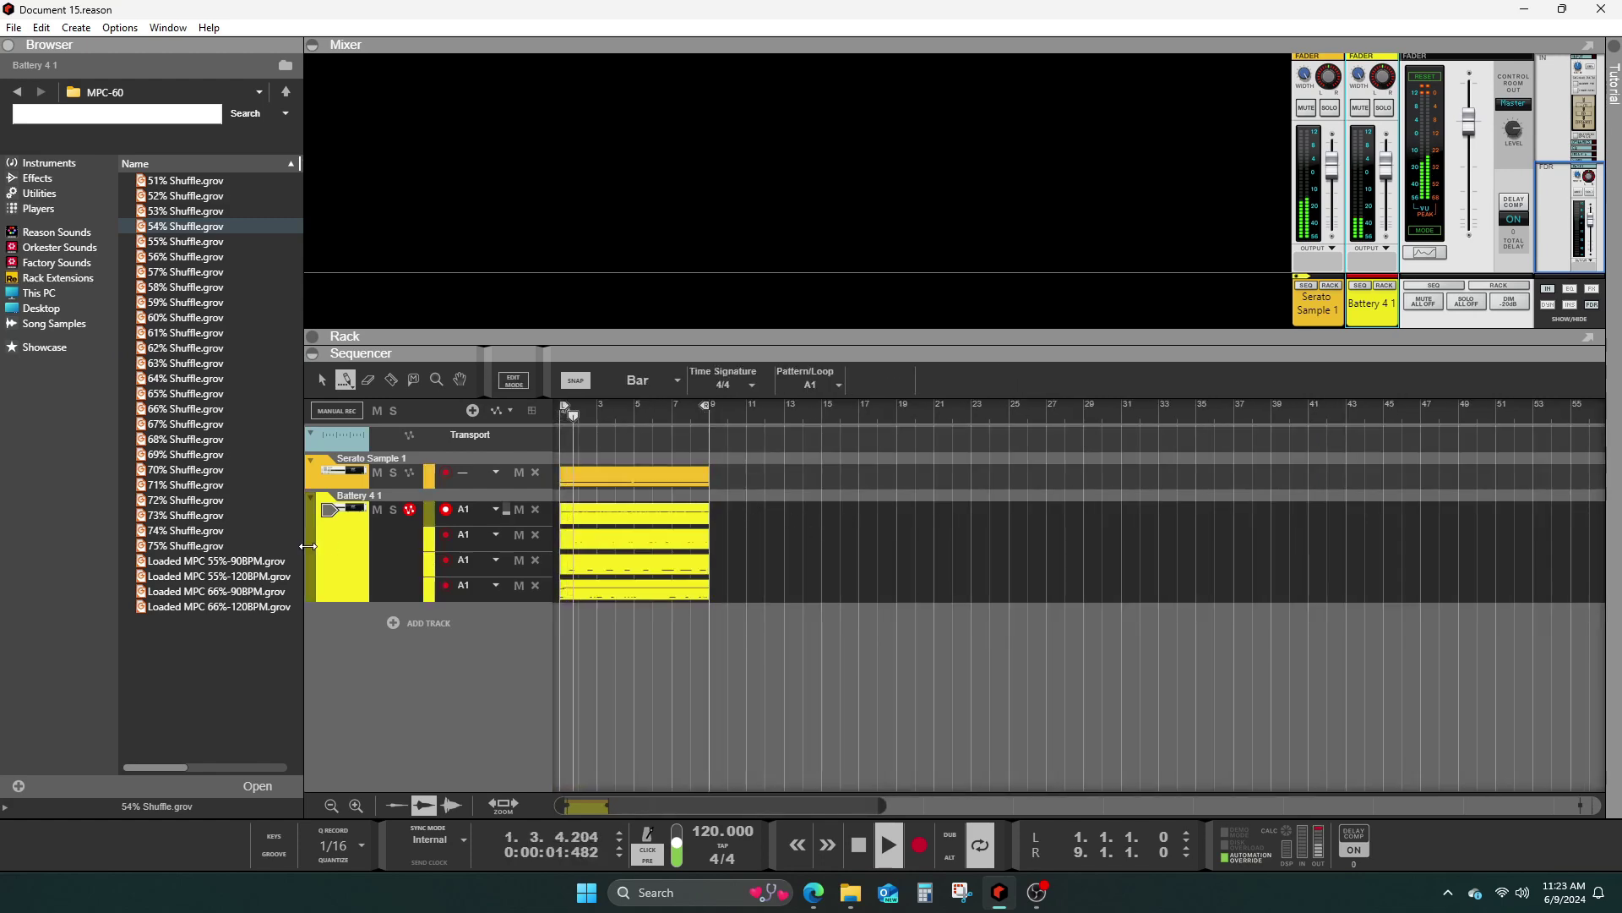
right_click(374, 616)
mouse_move(473, 646)
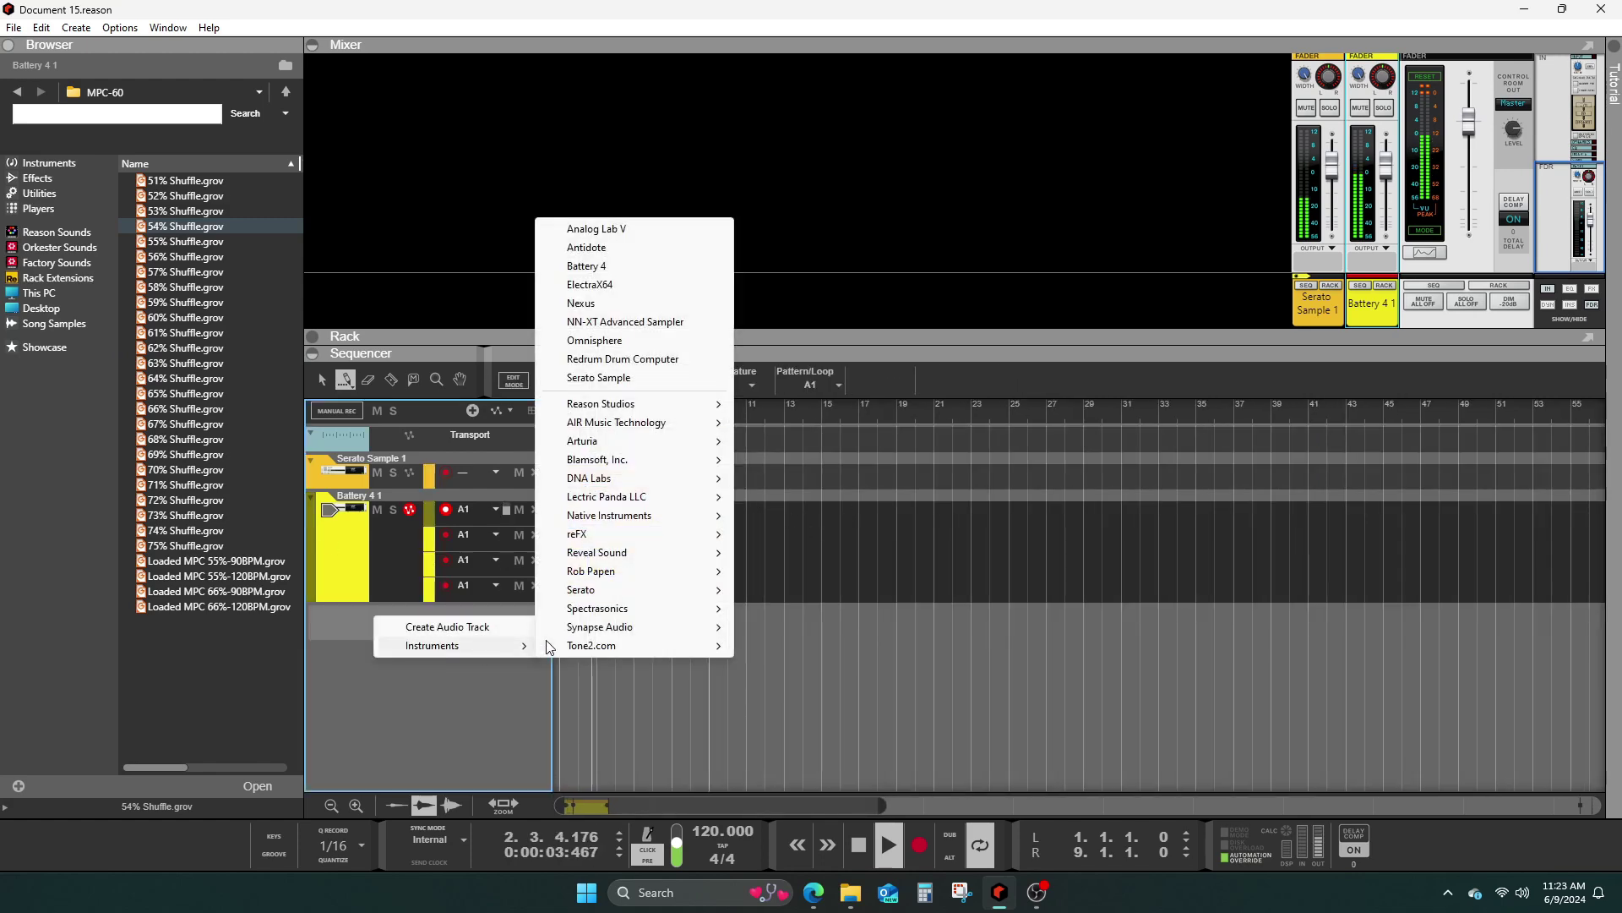
left_click(591, 323)
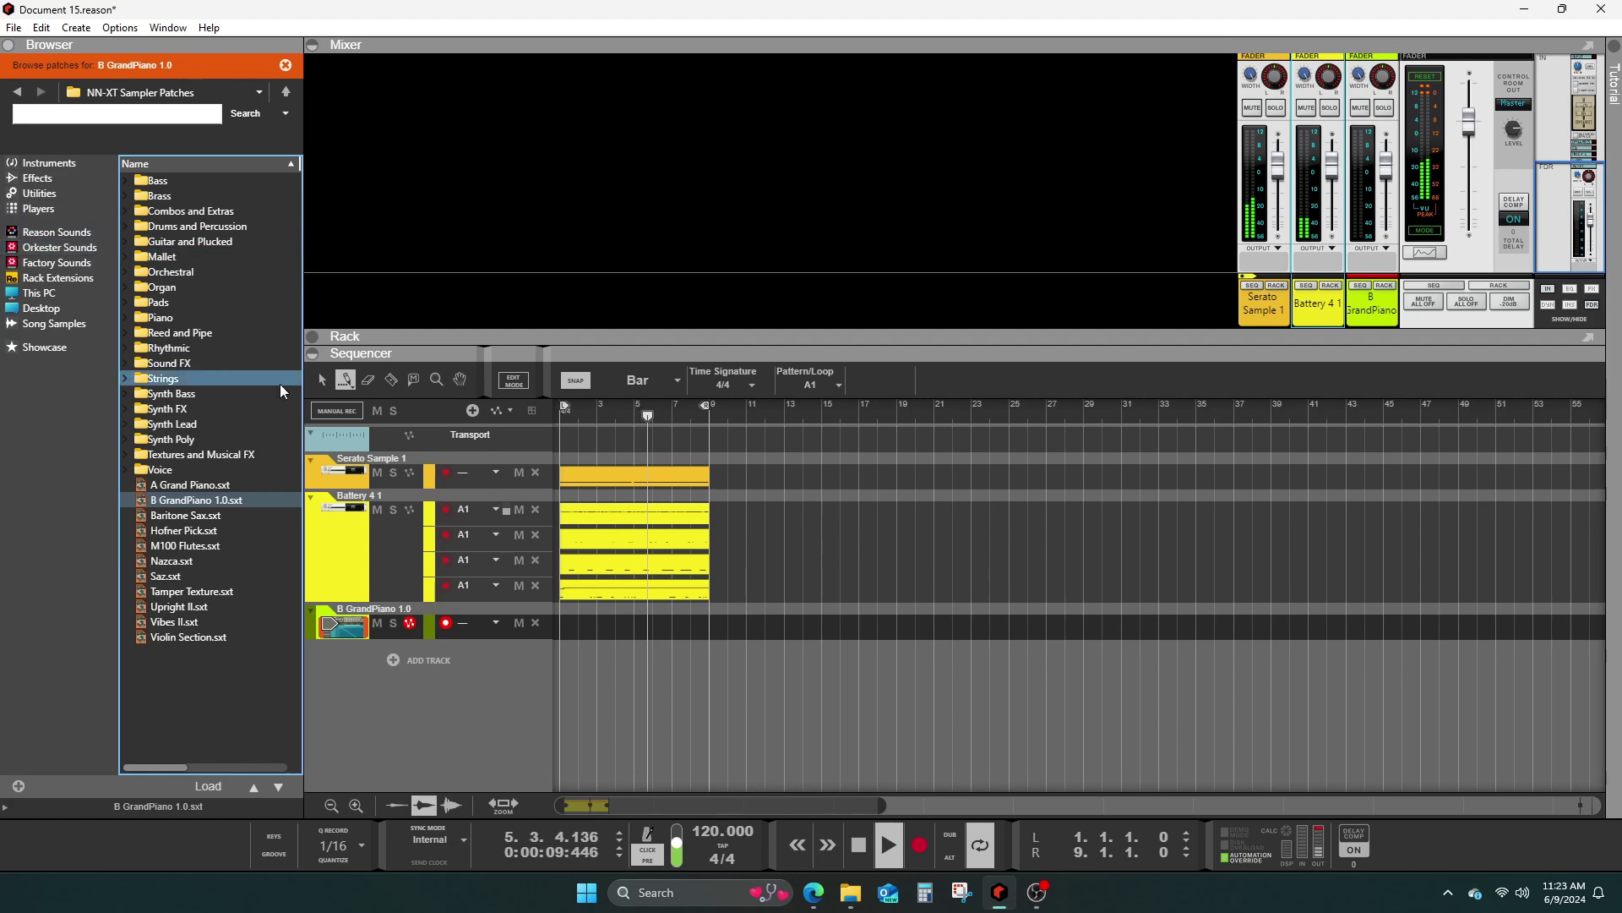
- Show the new NN-XT in the rack, reset the device to its initial patch and unfold its Remote Editor
left_click(355, 624)
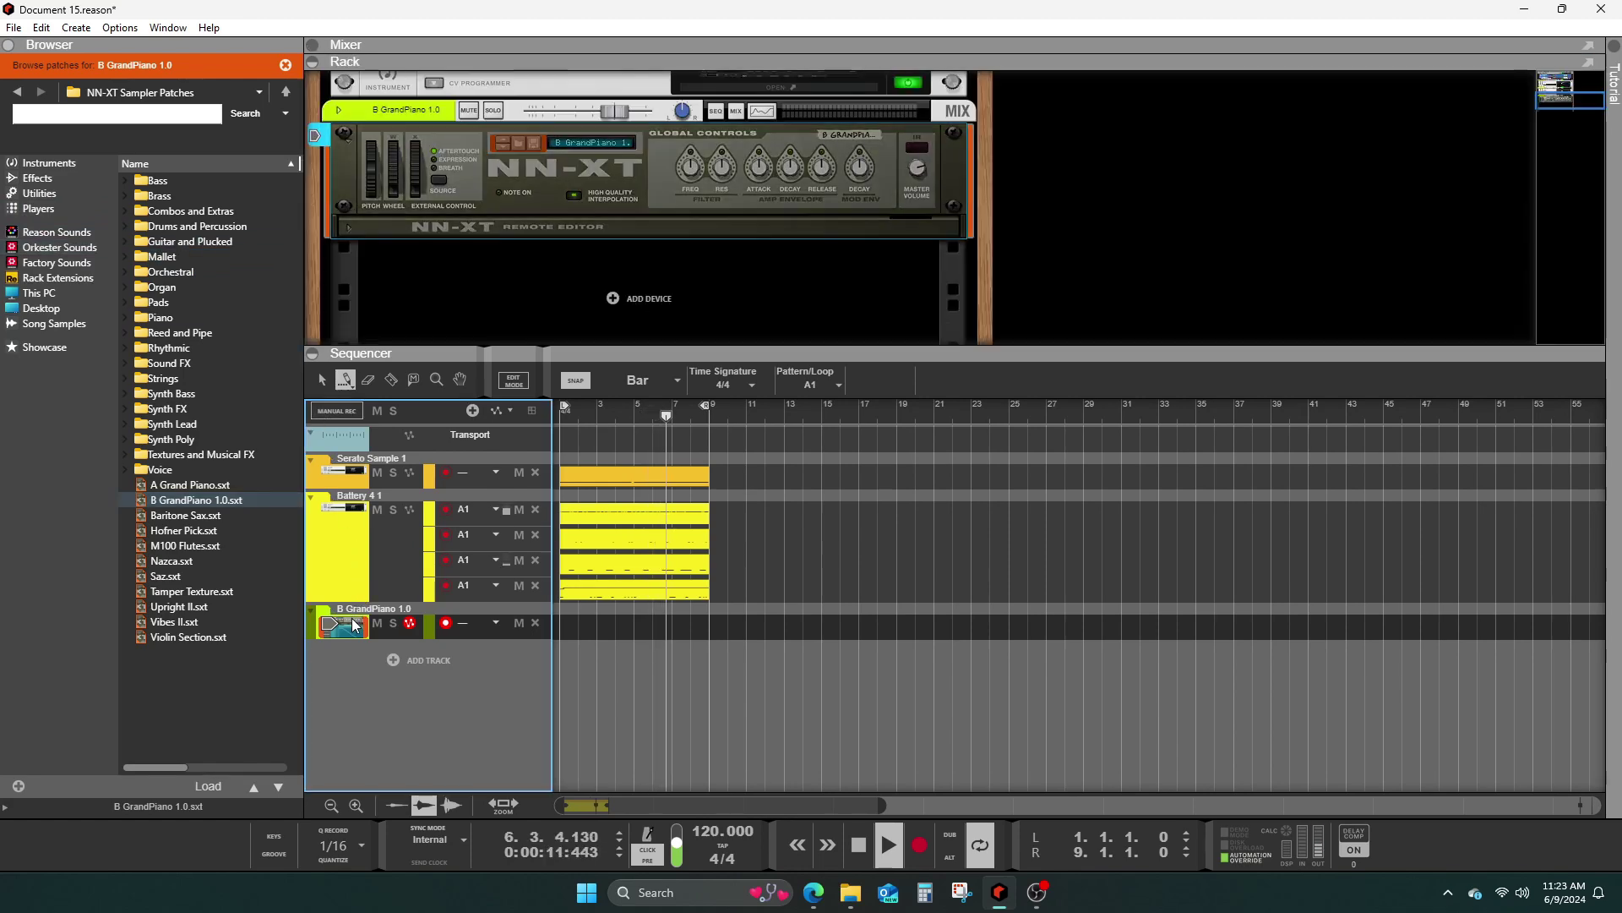
right_click(534, 176)
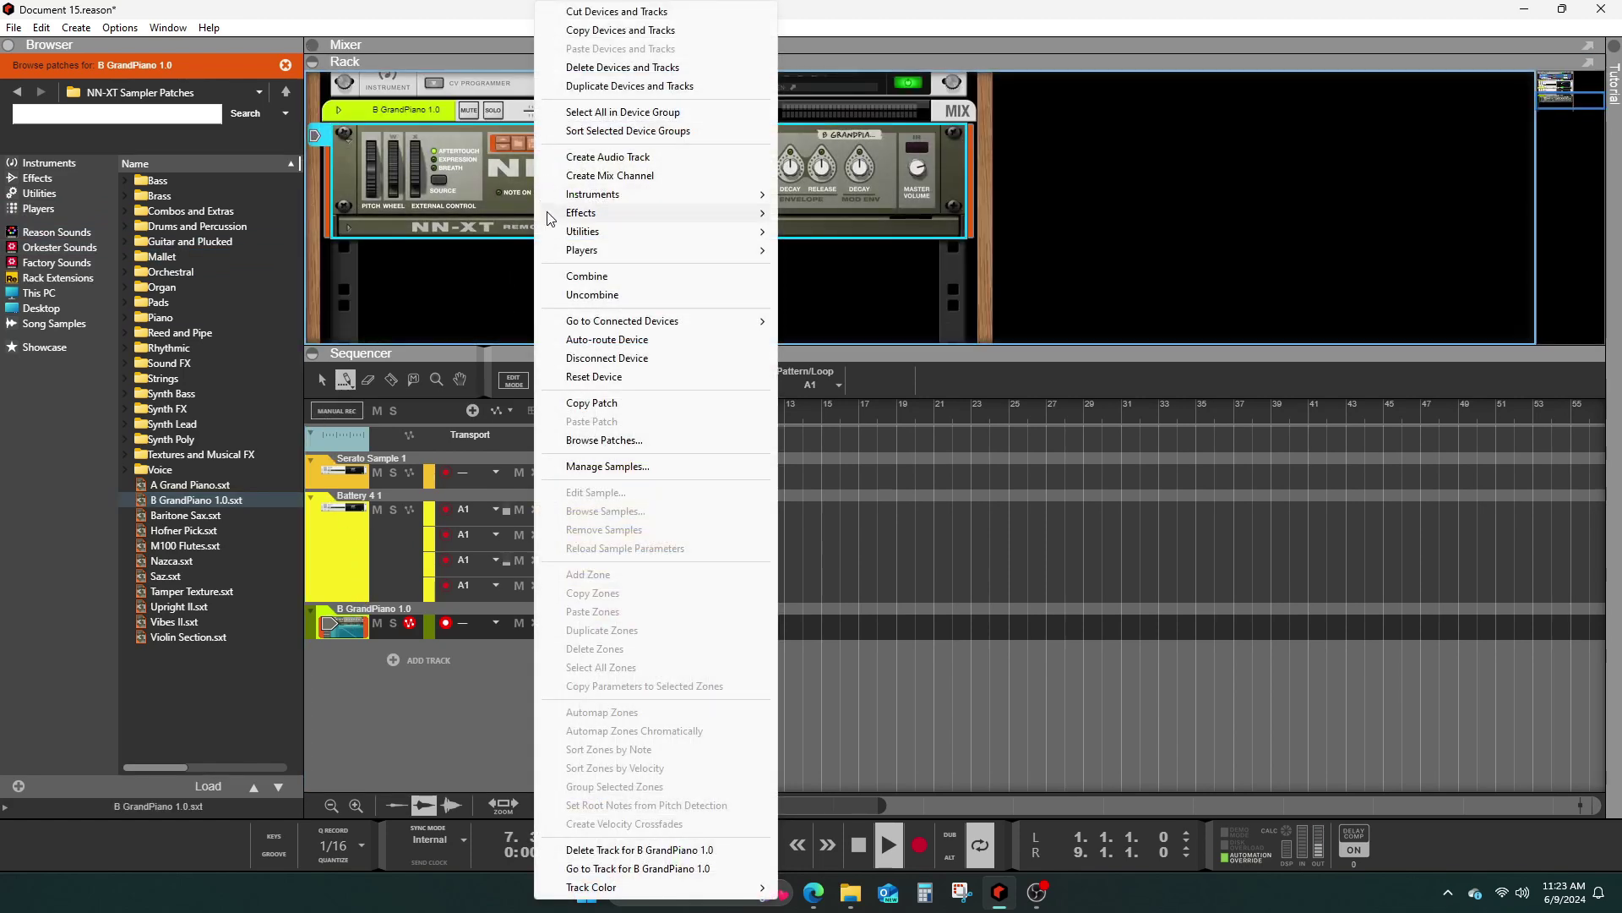
left_click(592, 376)
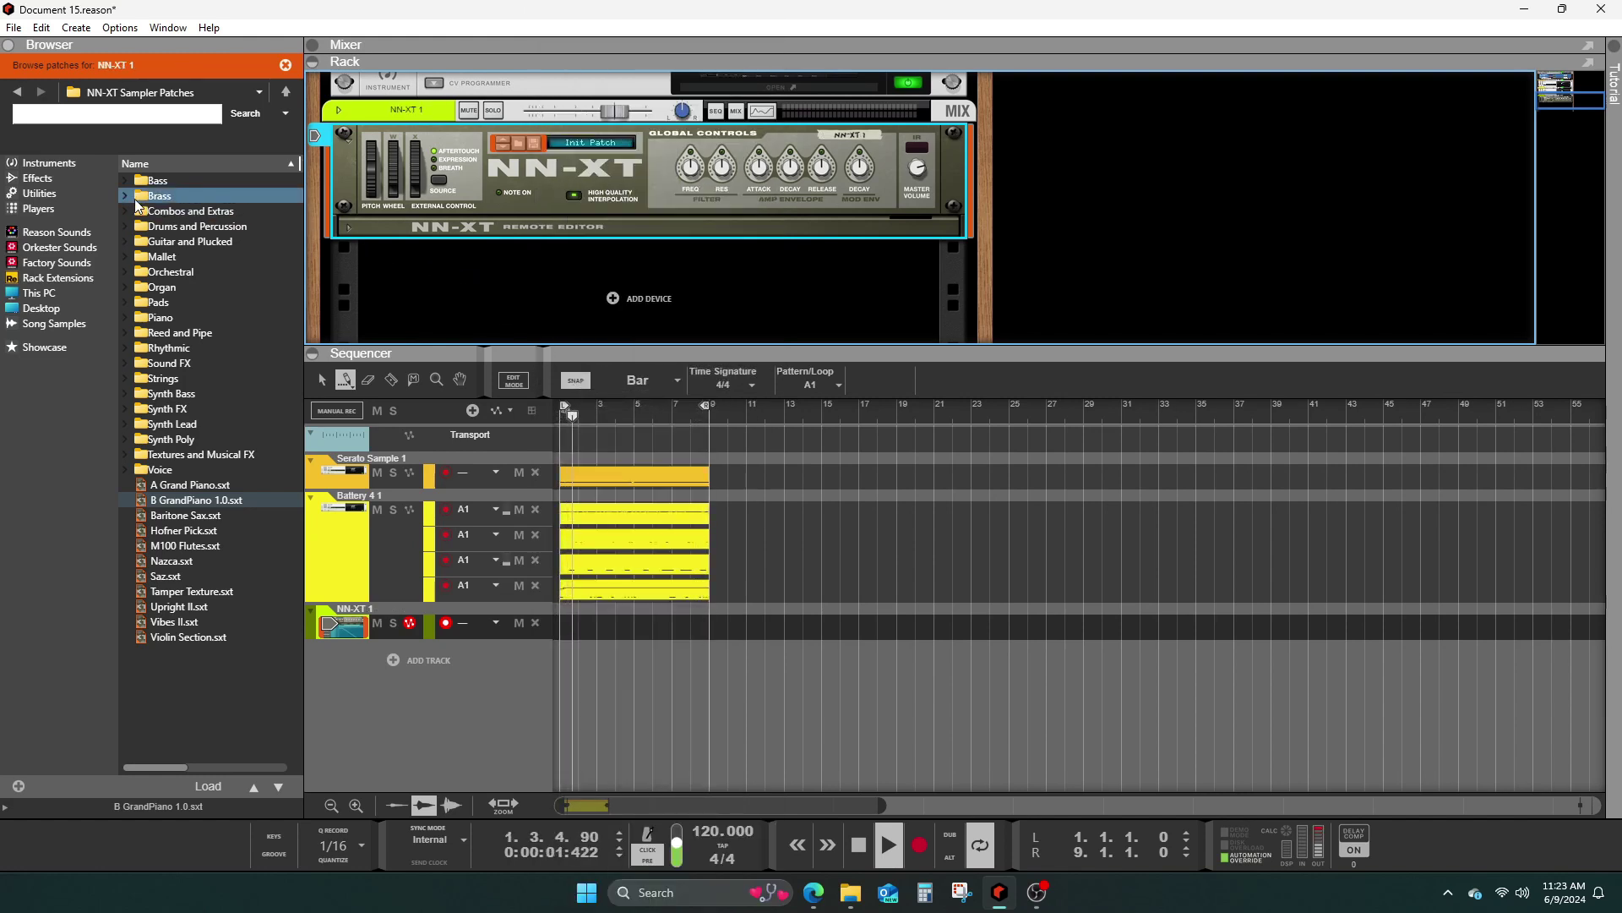
left_click(343, 229)
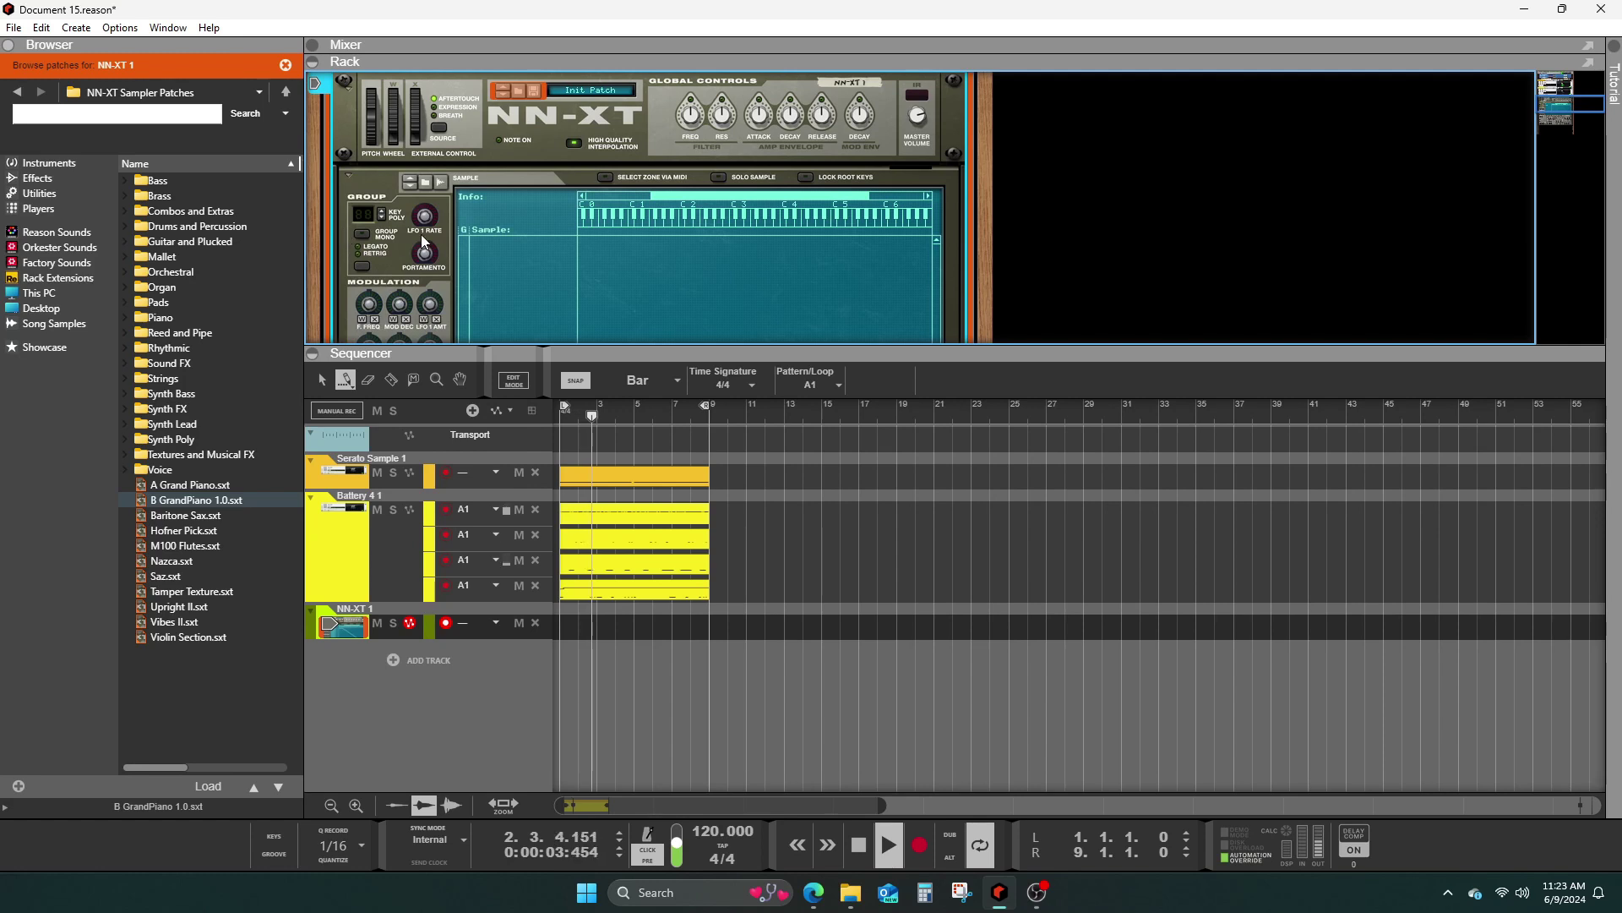
scroll(421, 237, "down", 2)
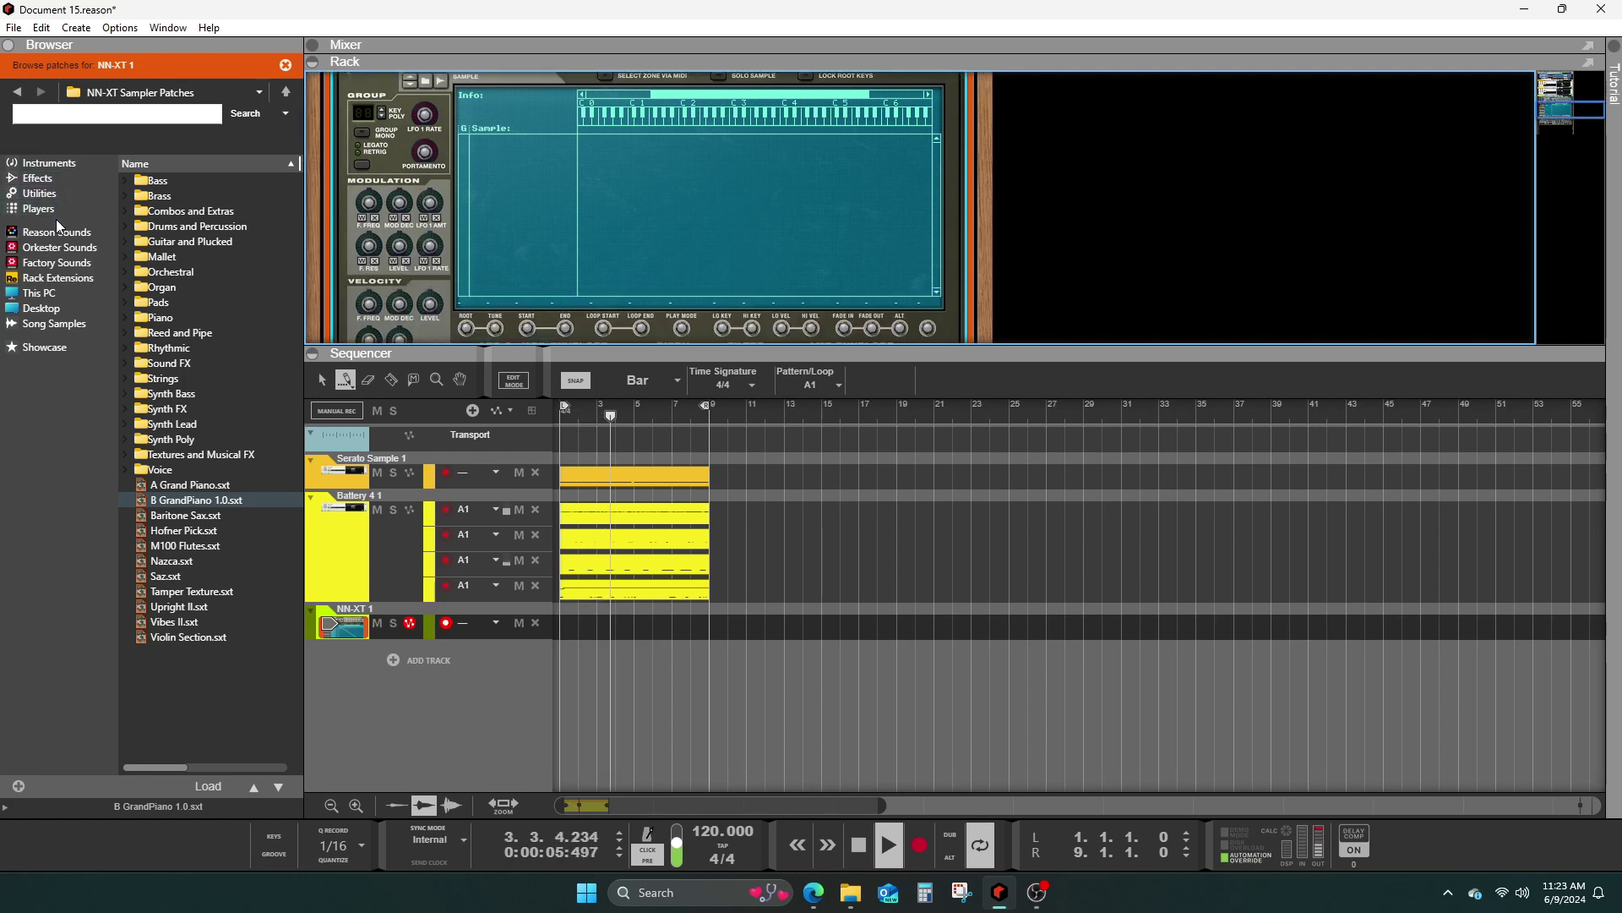
- Browse the Backup Plus (F:) drive and open the Producer Bundle Folder
left_click(47, 292)
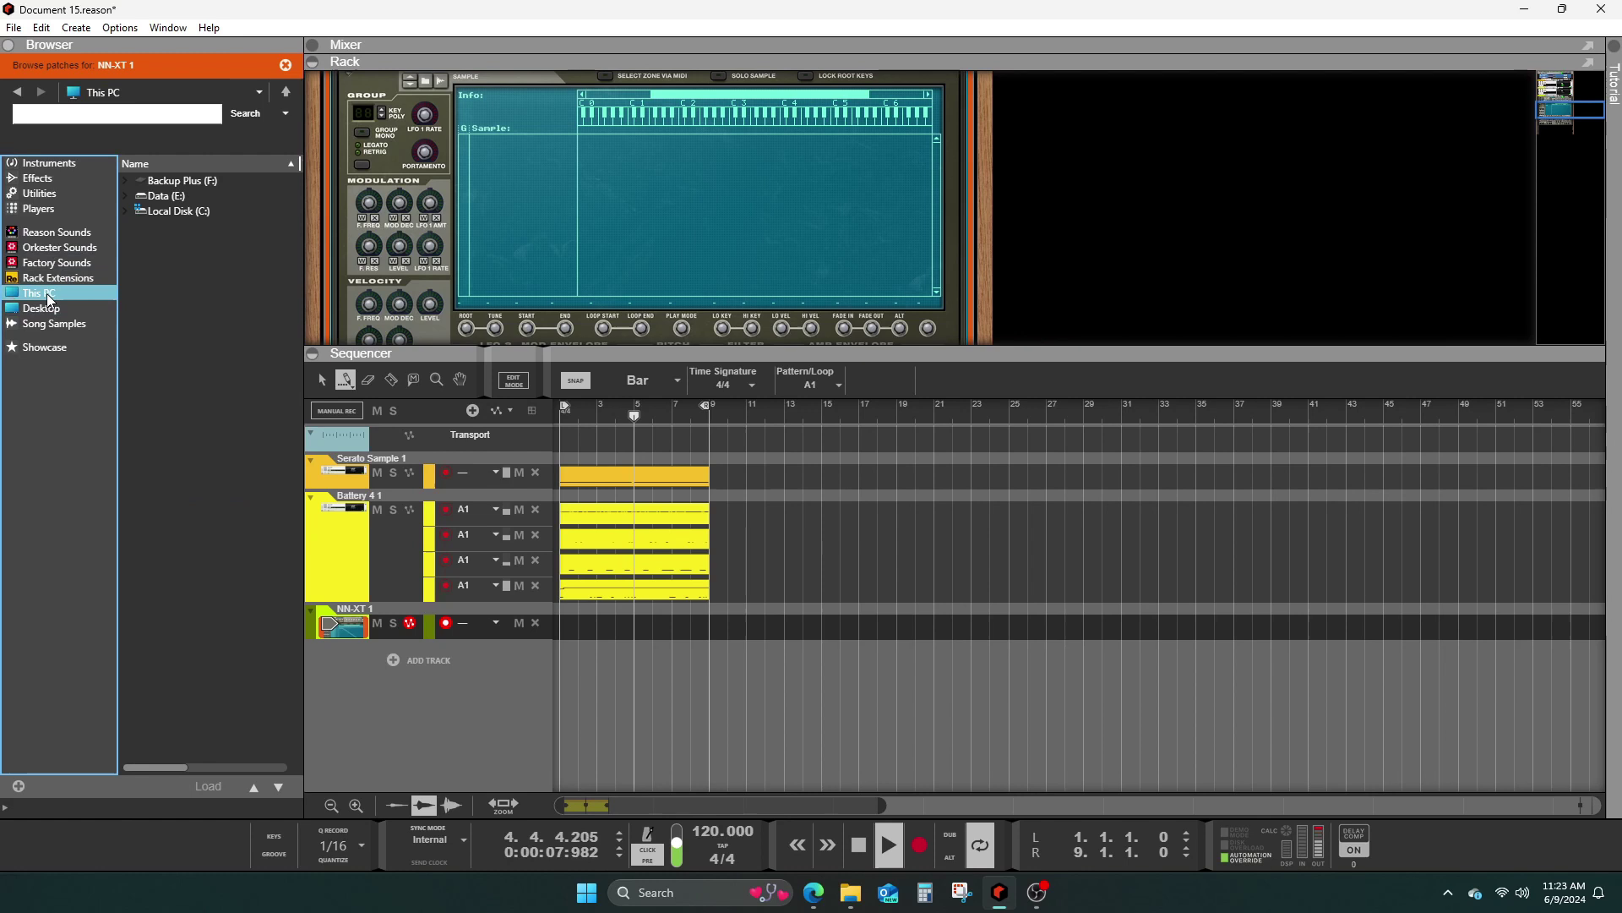
left_click(162, 186)
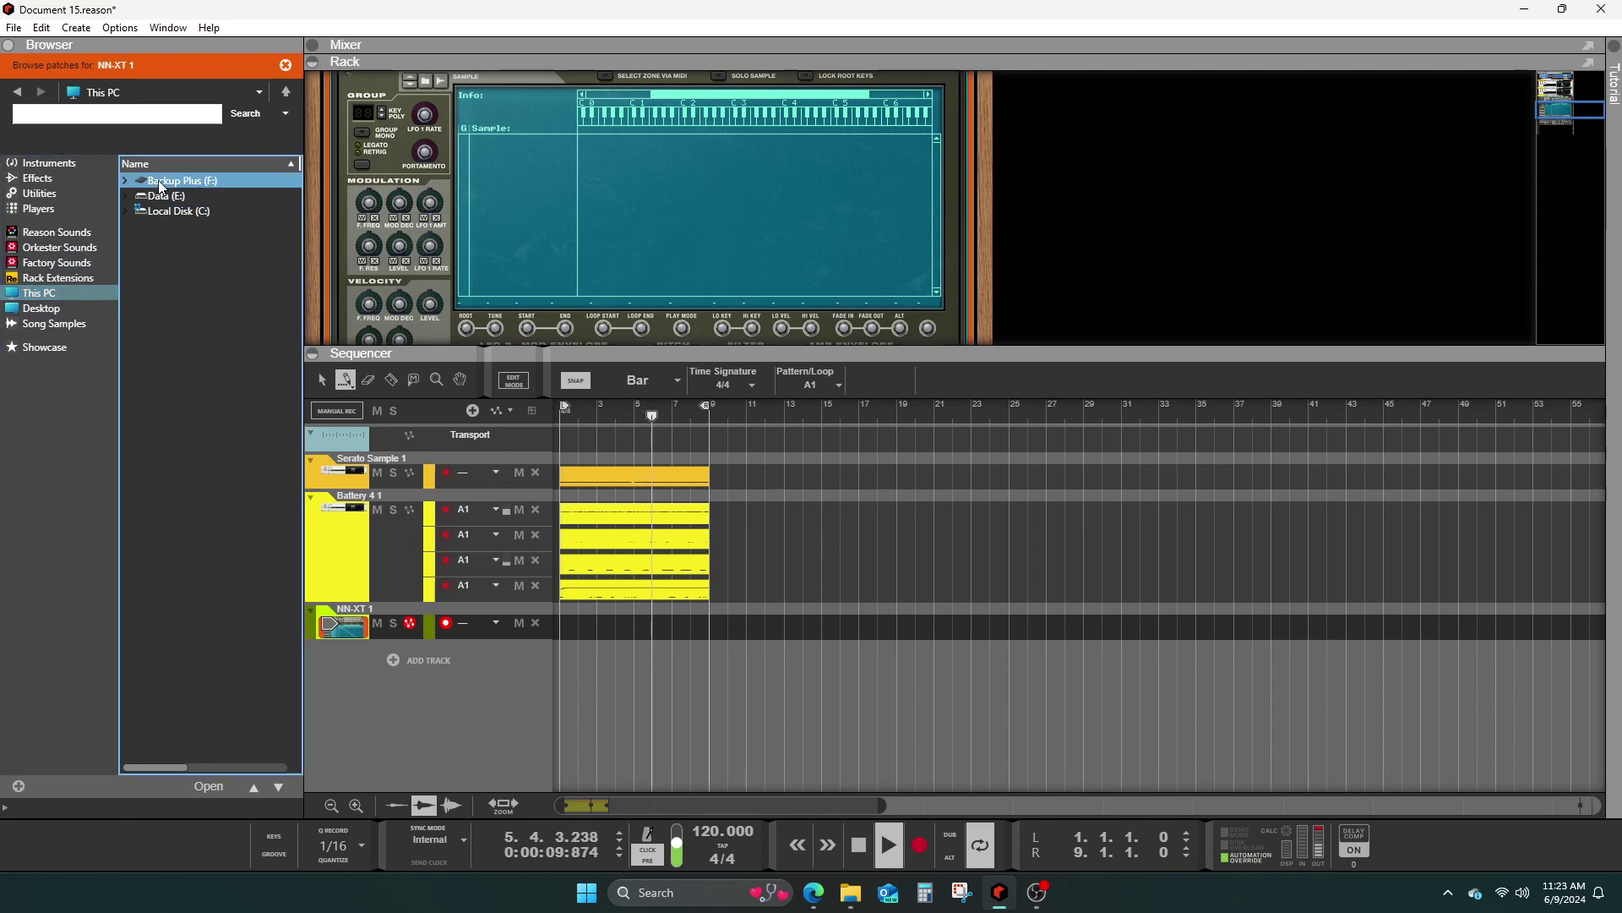
double_click(161, 184)
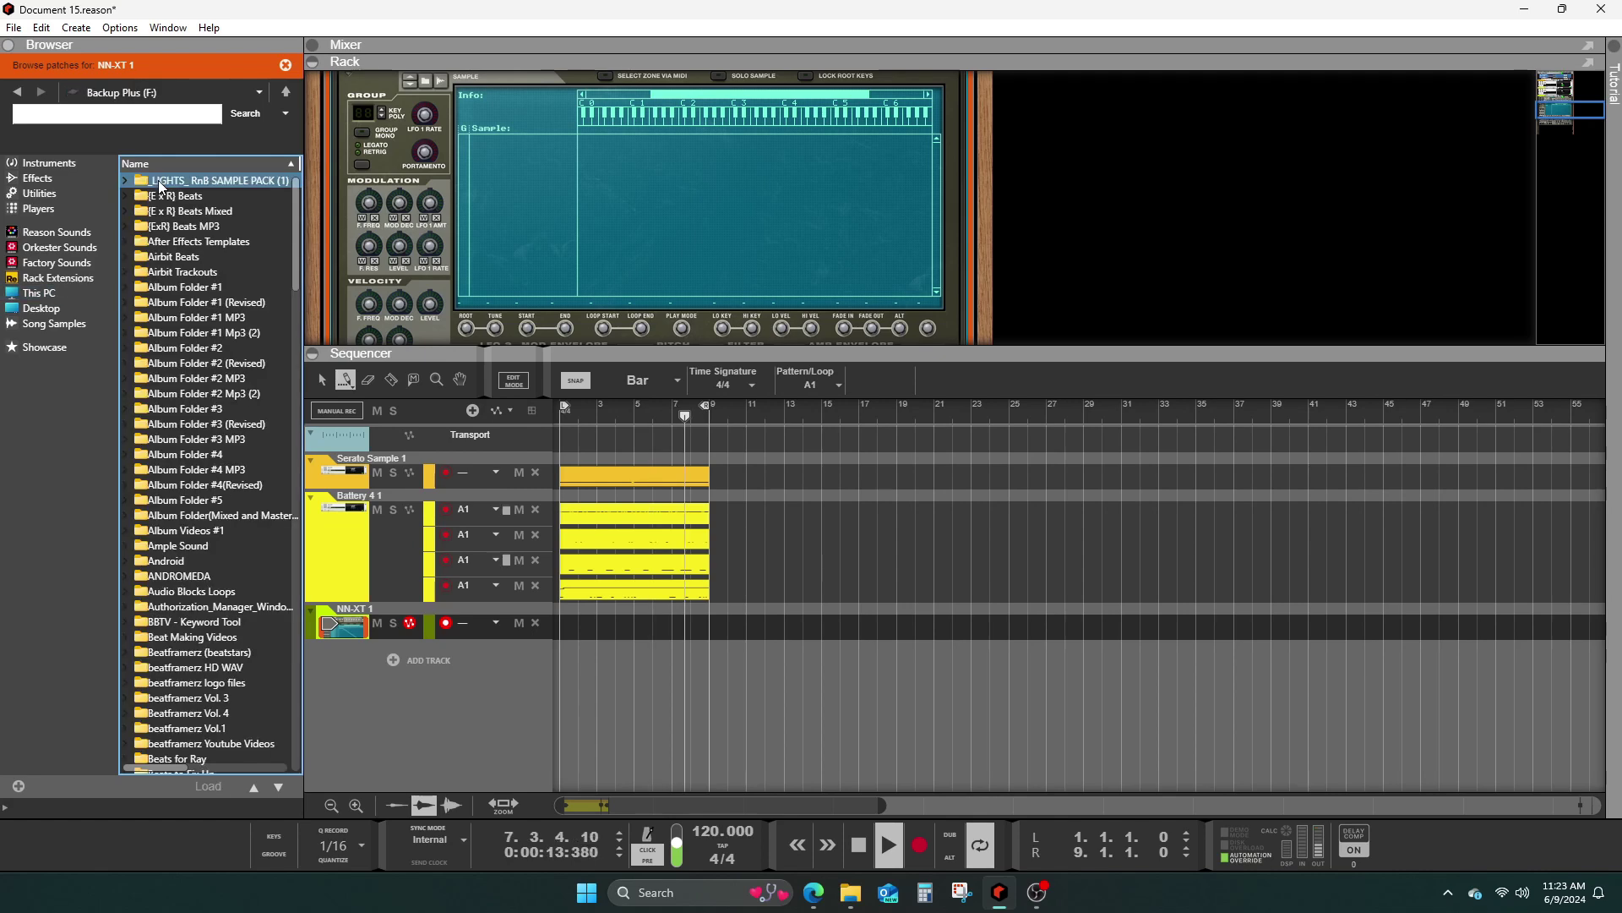
scroll(193, 403, "down", 5)
scroll(190, 397, "down", 15)
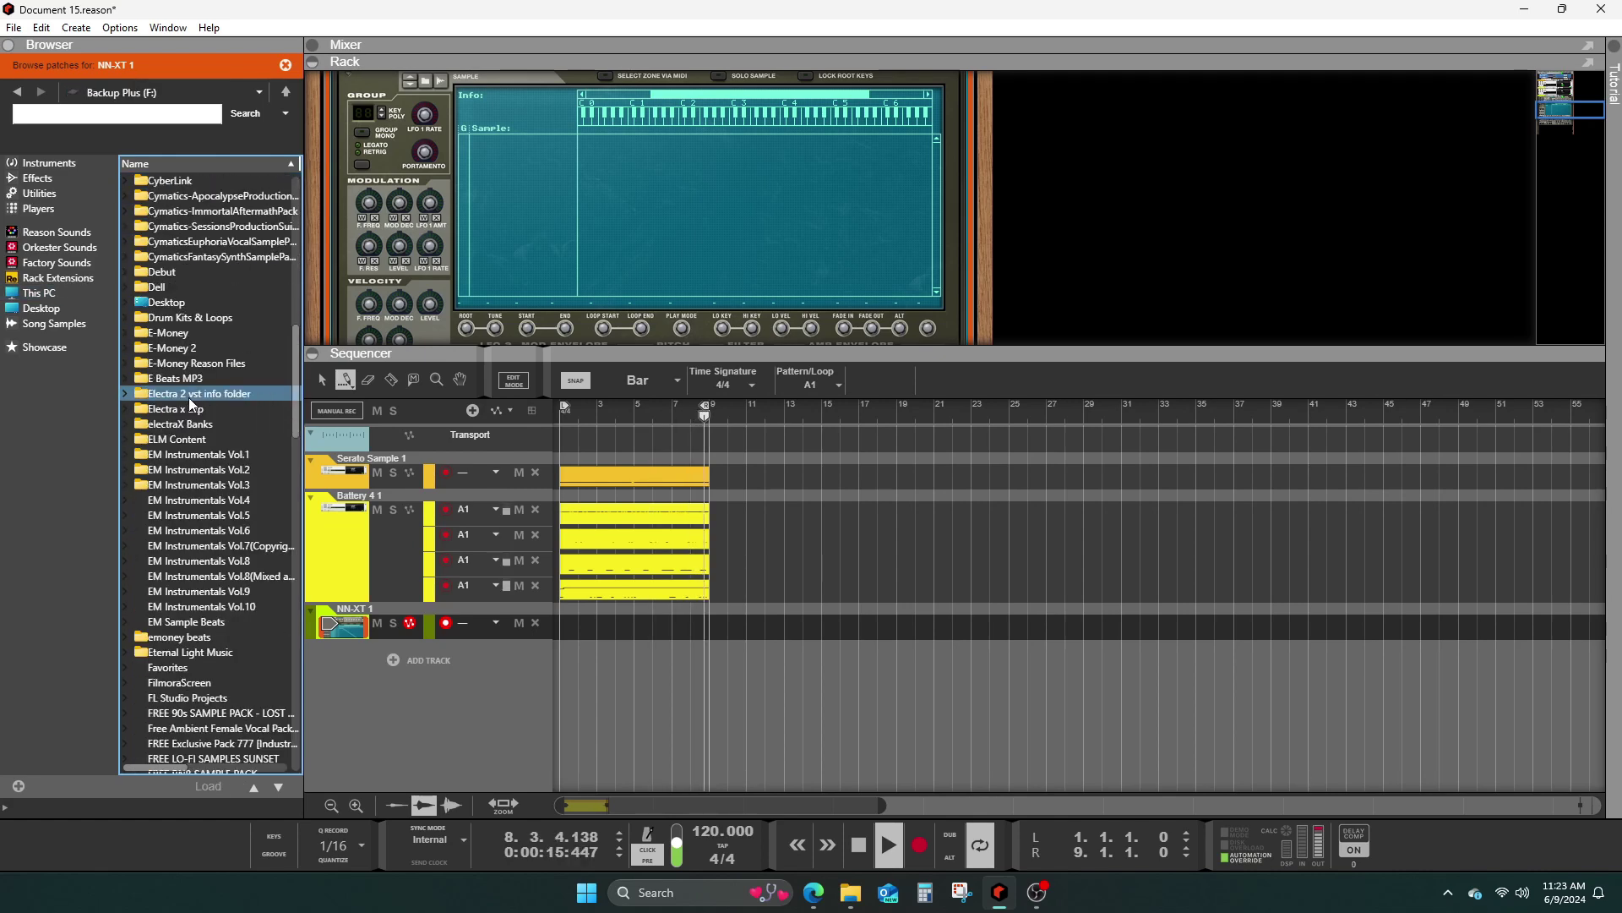
scroll(187, 468, "down", 4)
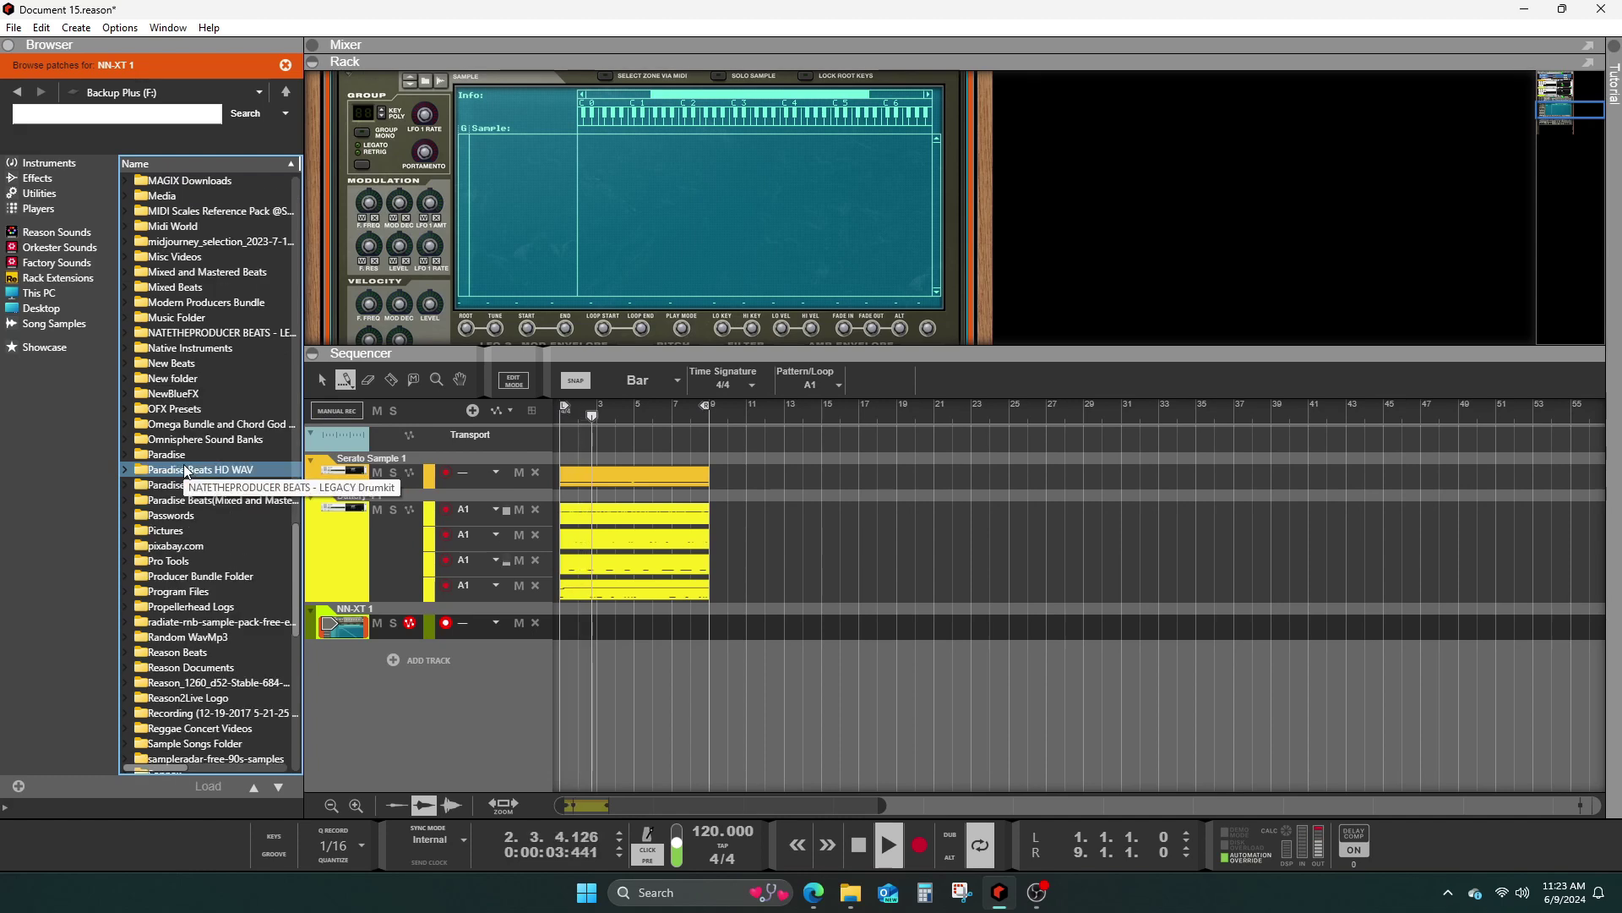
scroll(186, 469, "down", 11)
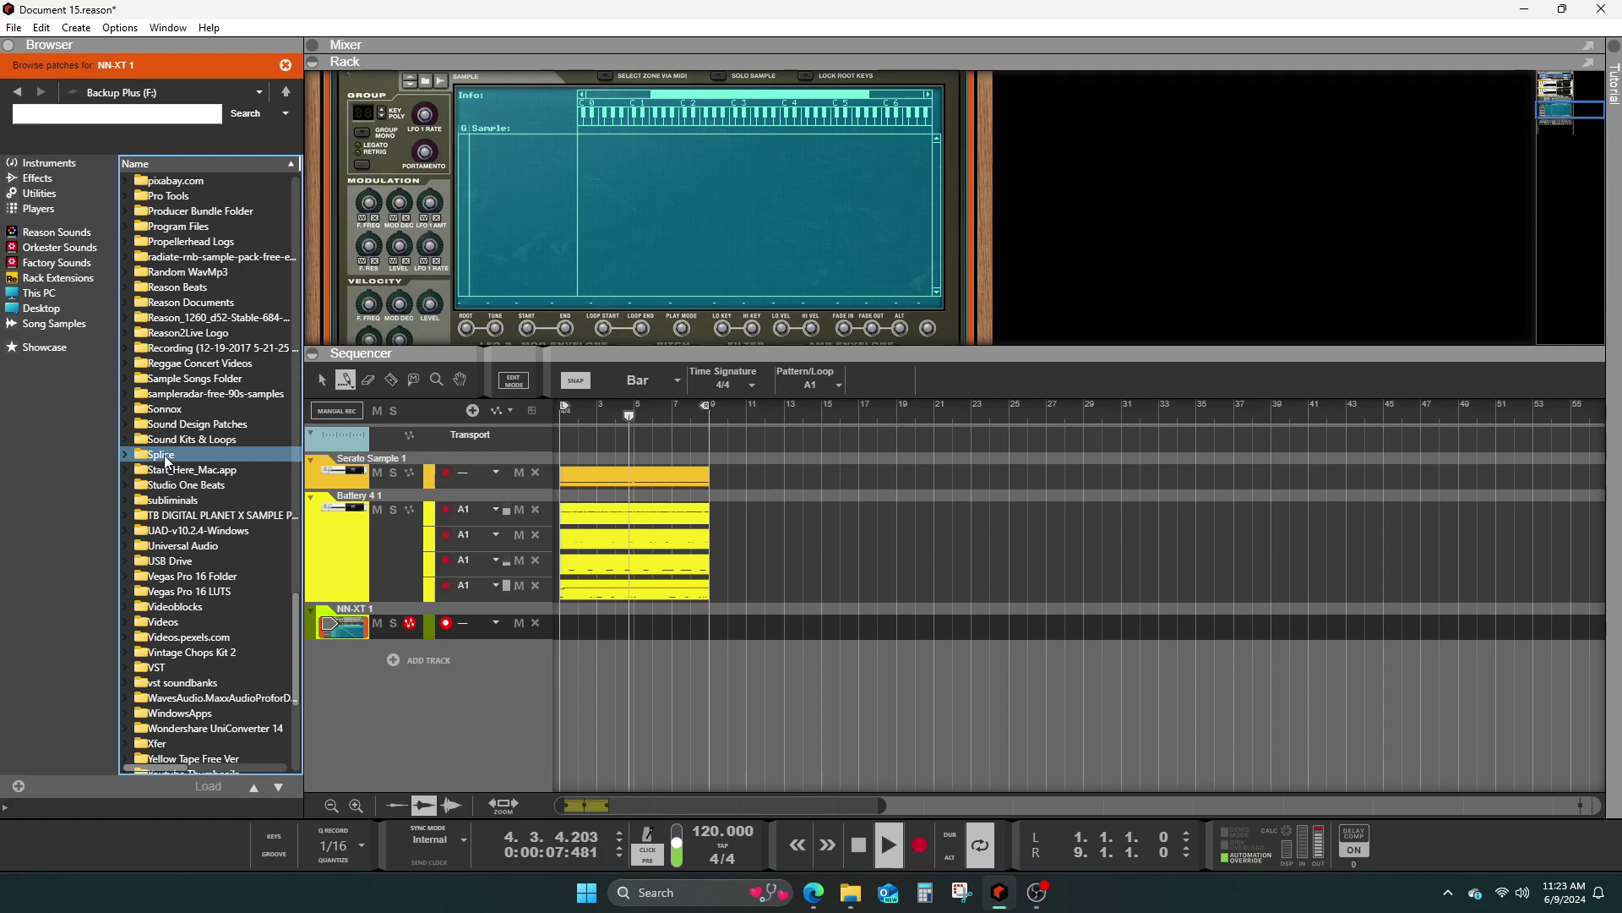
double_click(237, 213)
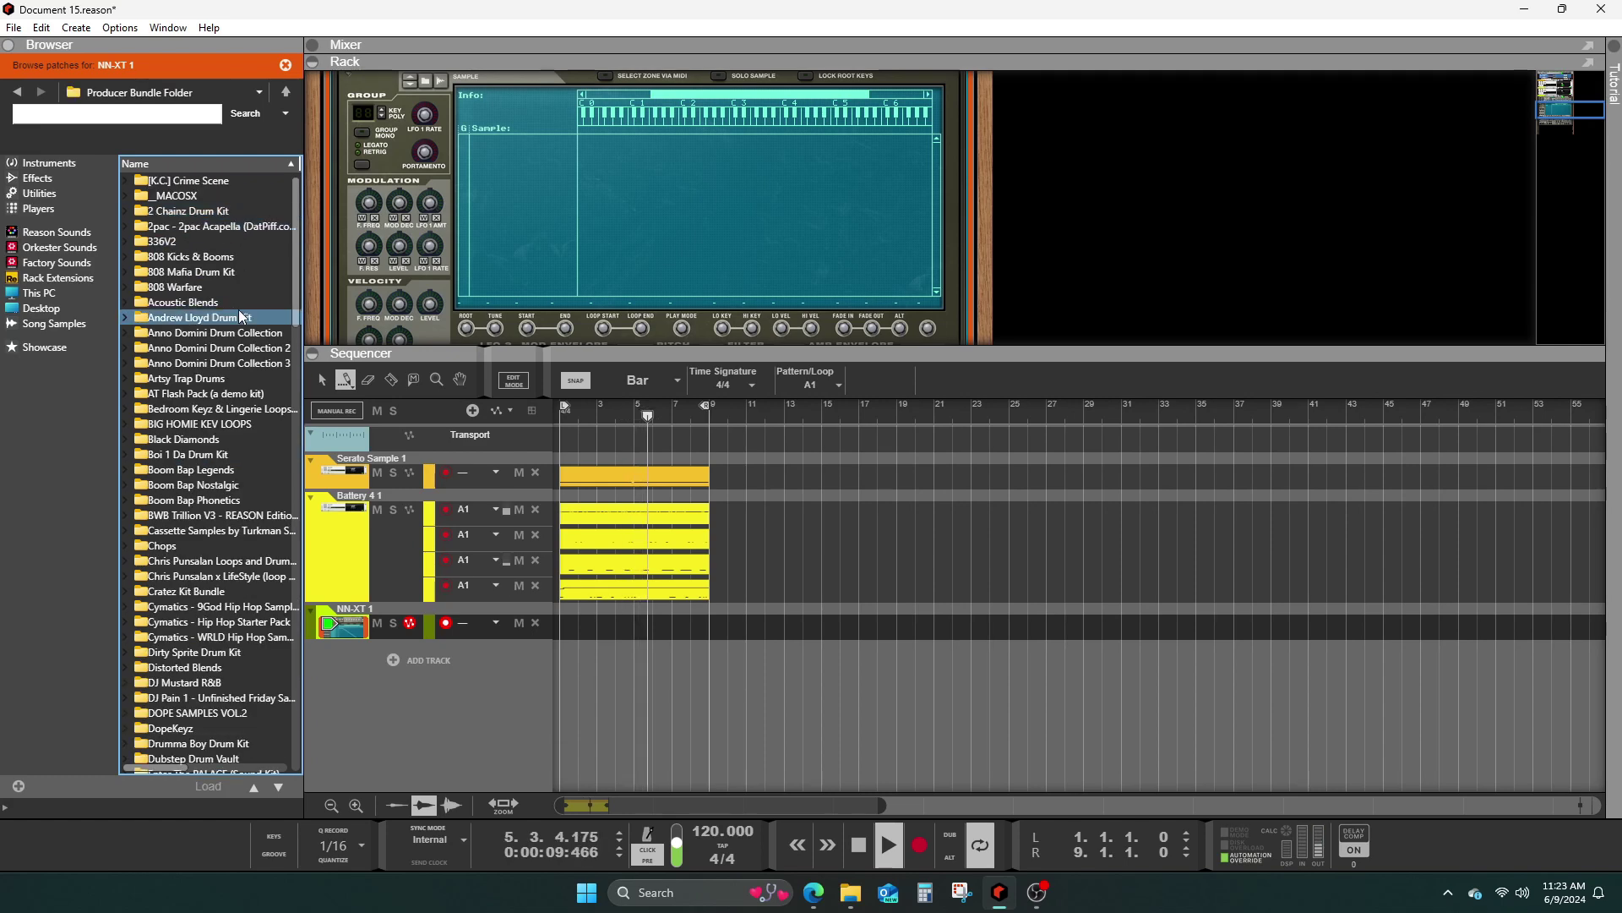
- Find the Lex's Revenge kit in the Producer Bundle Folder and open its Signature 808's folder
scroll(238, 367, "down", 3)
scroll(233, 364, "down", 20)
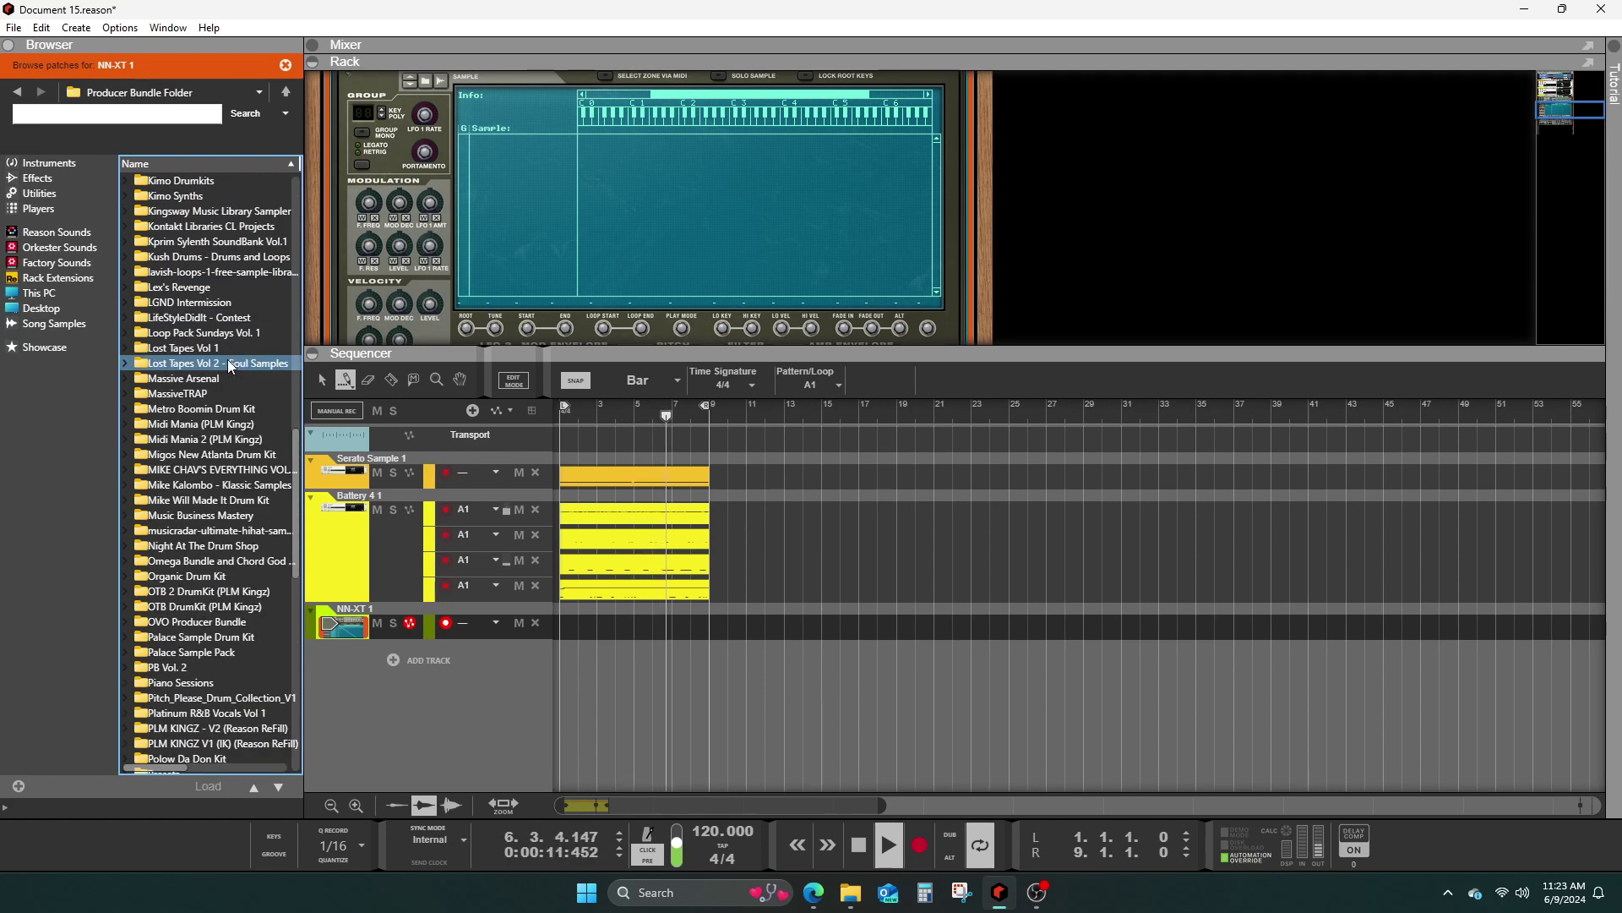
scroll(211, 499, "down", 6)
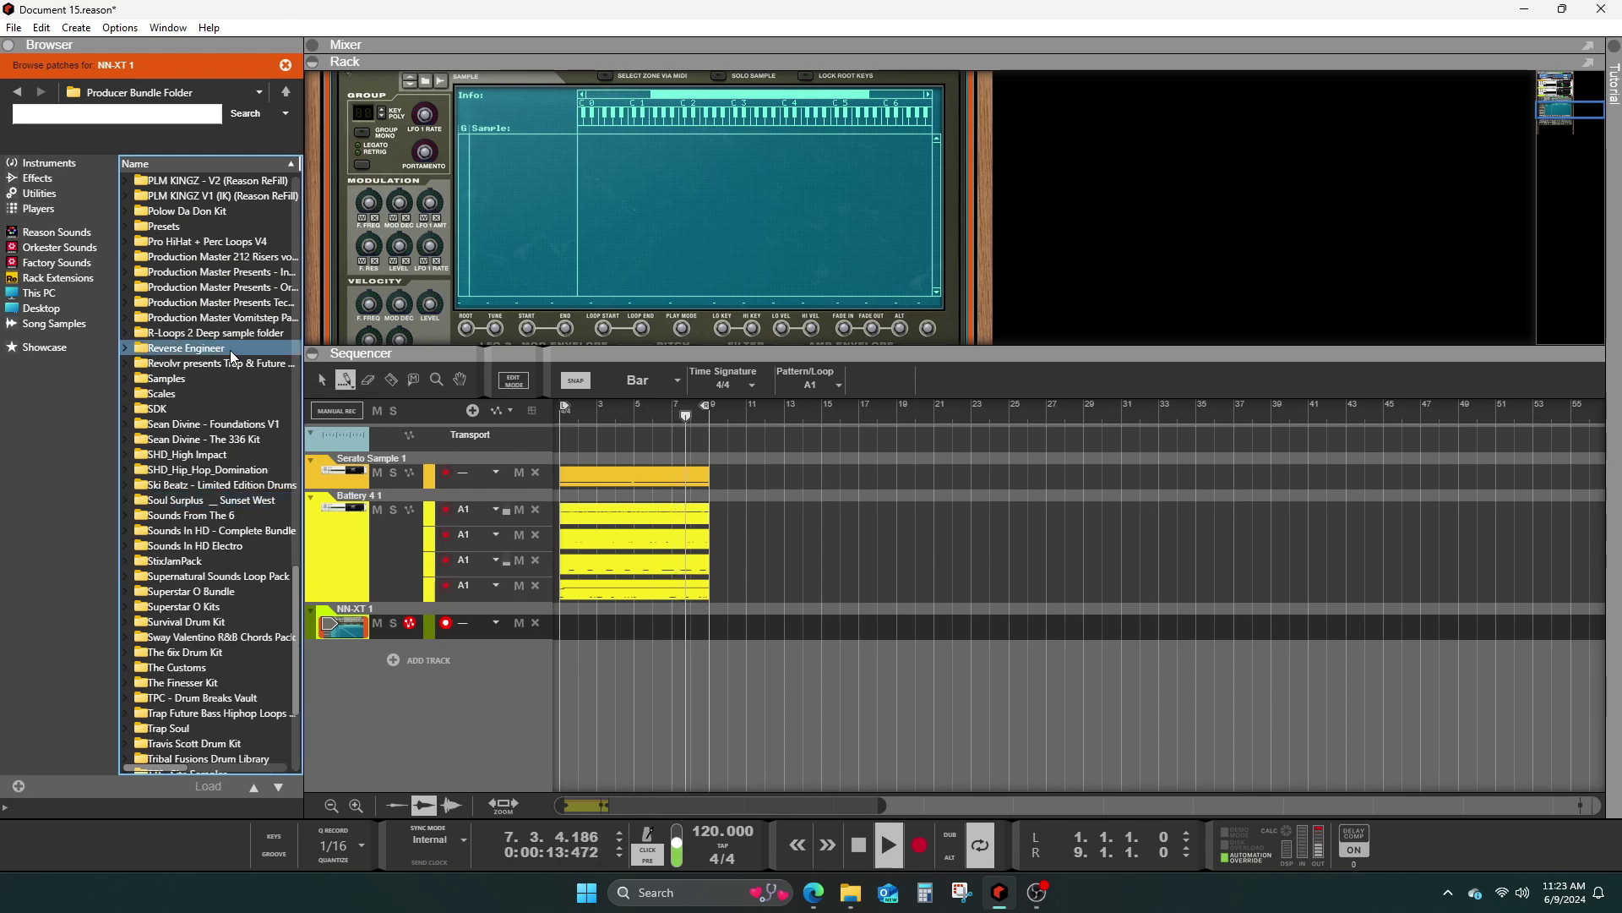
scroll(227, 352, "up", 10)
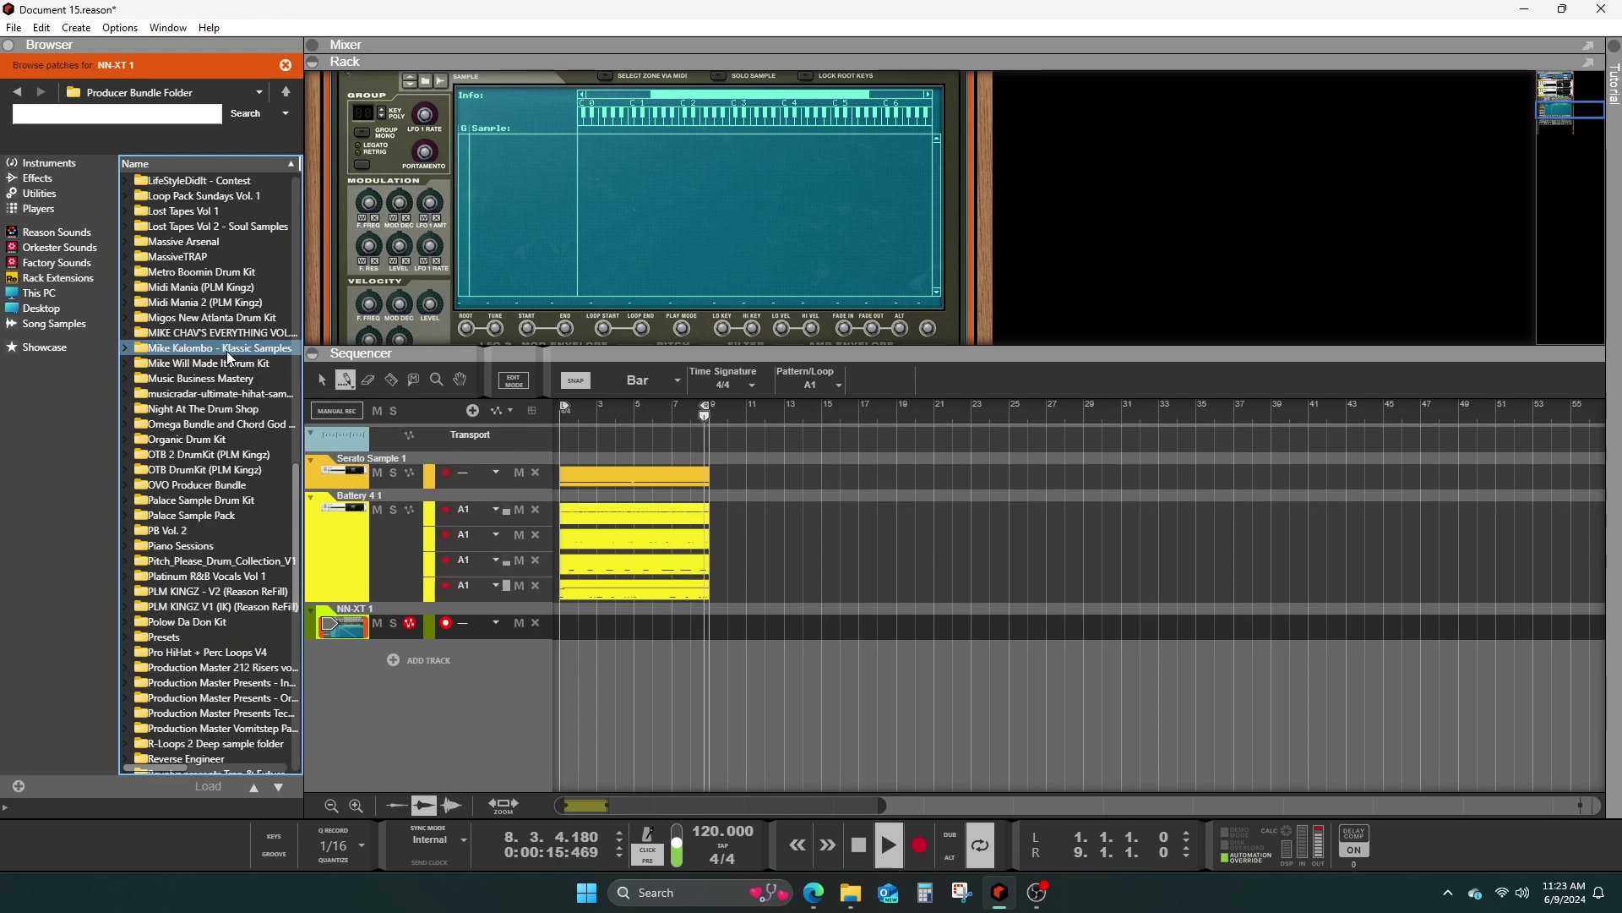
double_click(179, 196)
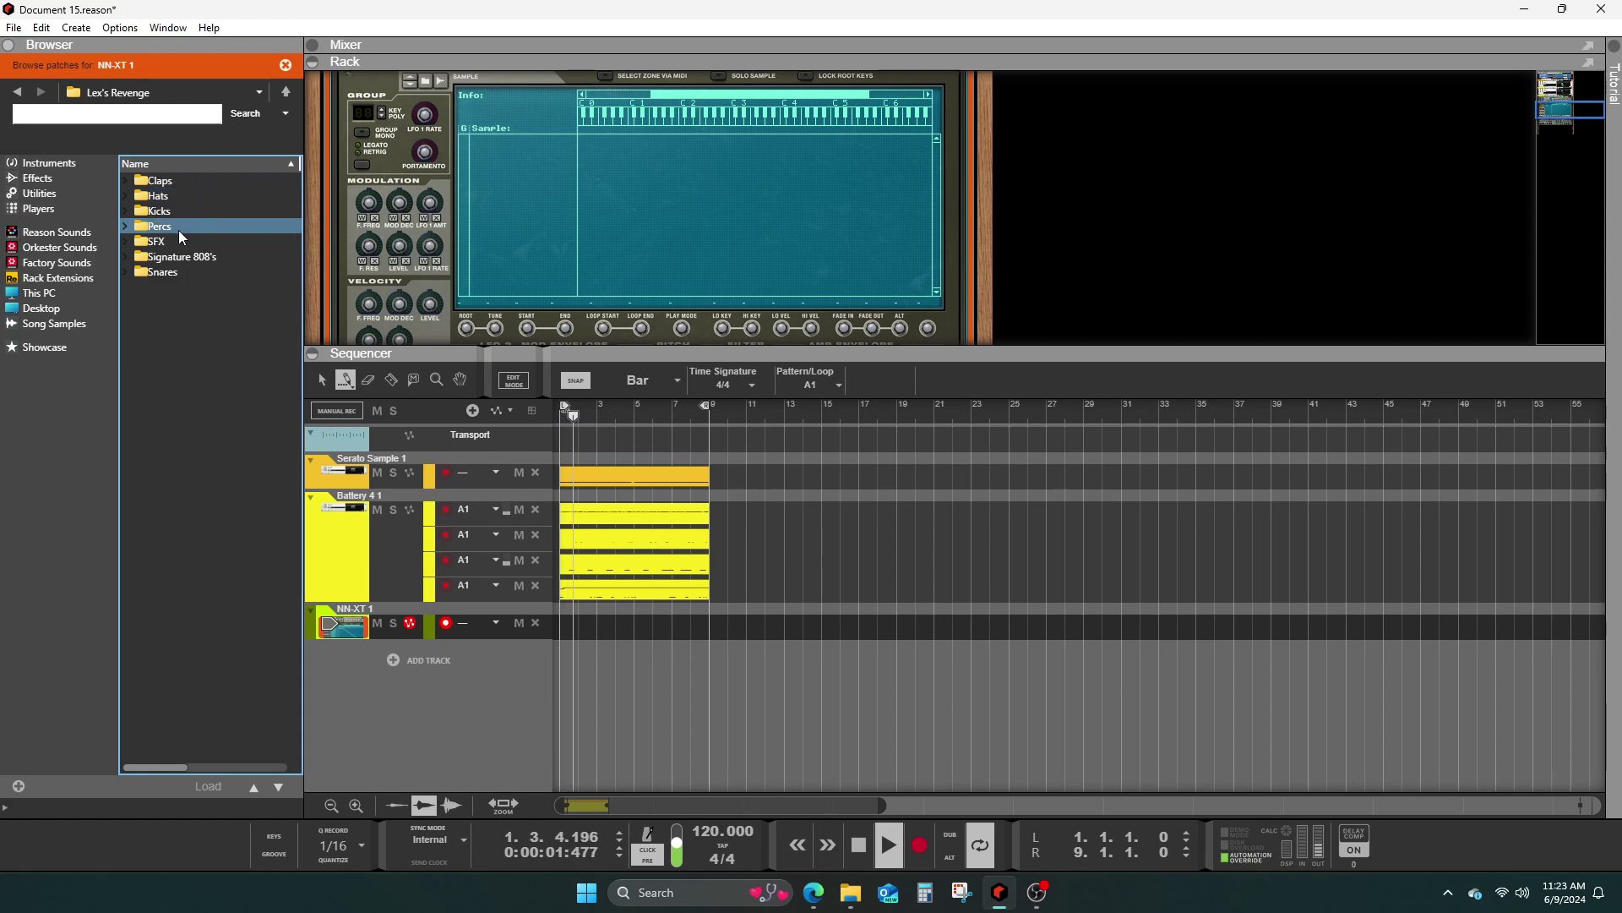
double_click(178, 250)
- Load the 25 LEX 808 sample into the NN-XT Remote Editor and set its root note from pitch detection
right_click(995, 194)
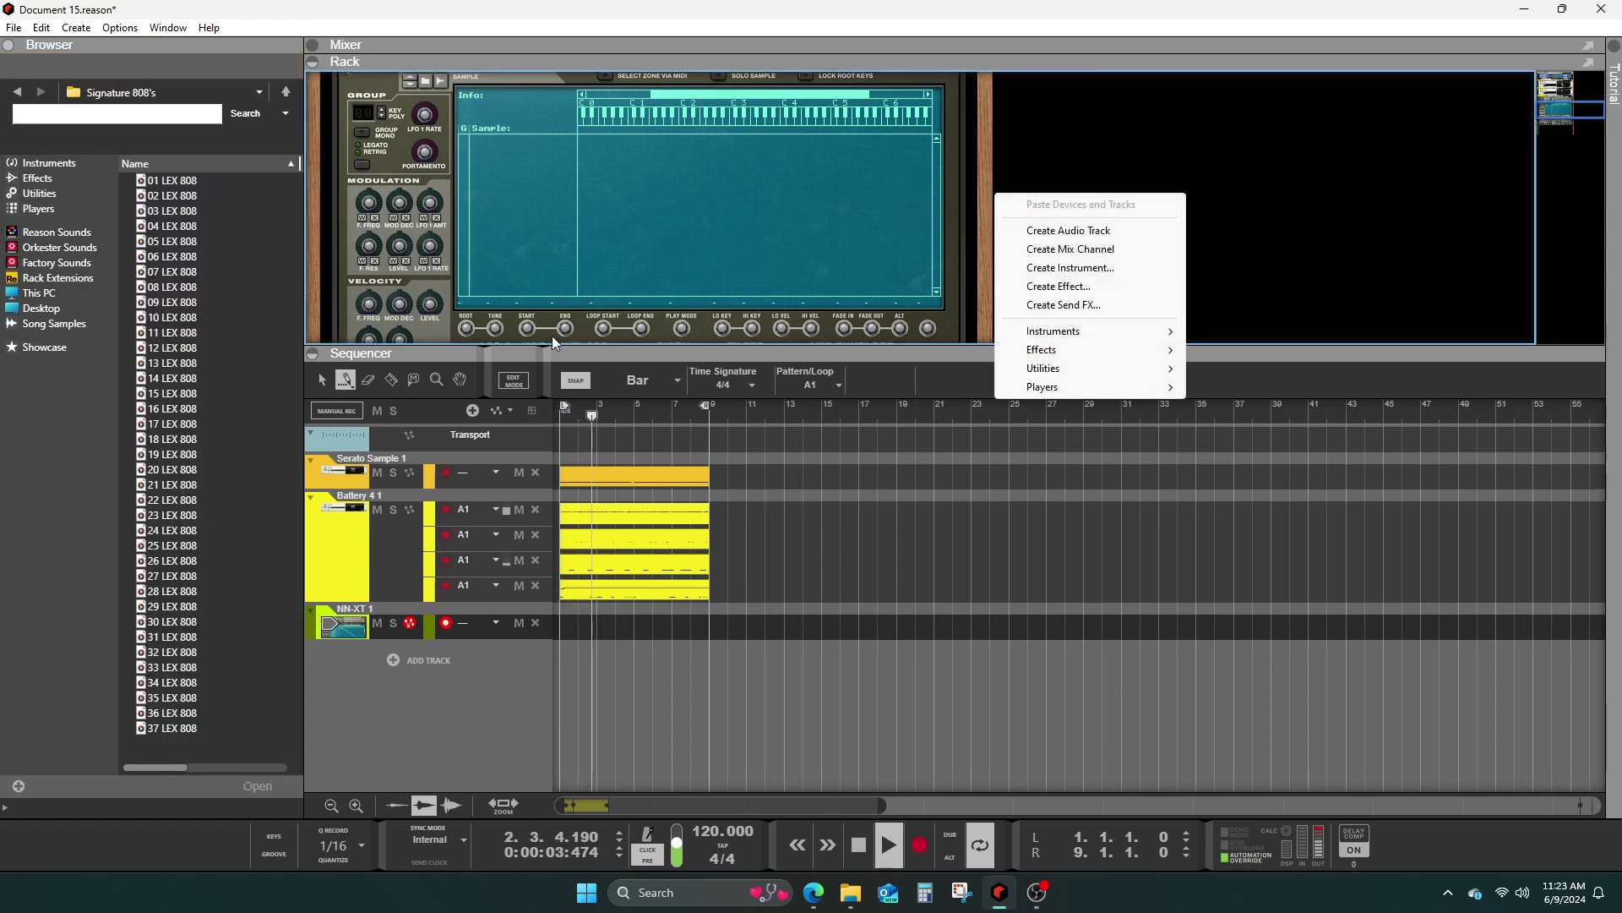
left_click_drag(194, 549, 503, 142)
right_click(502, 137)
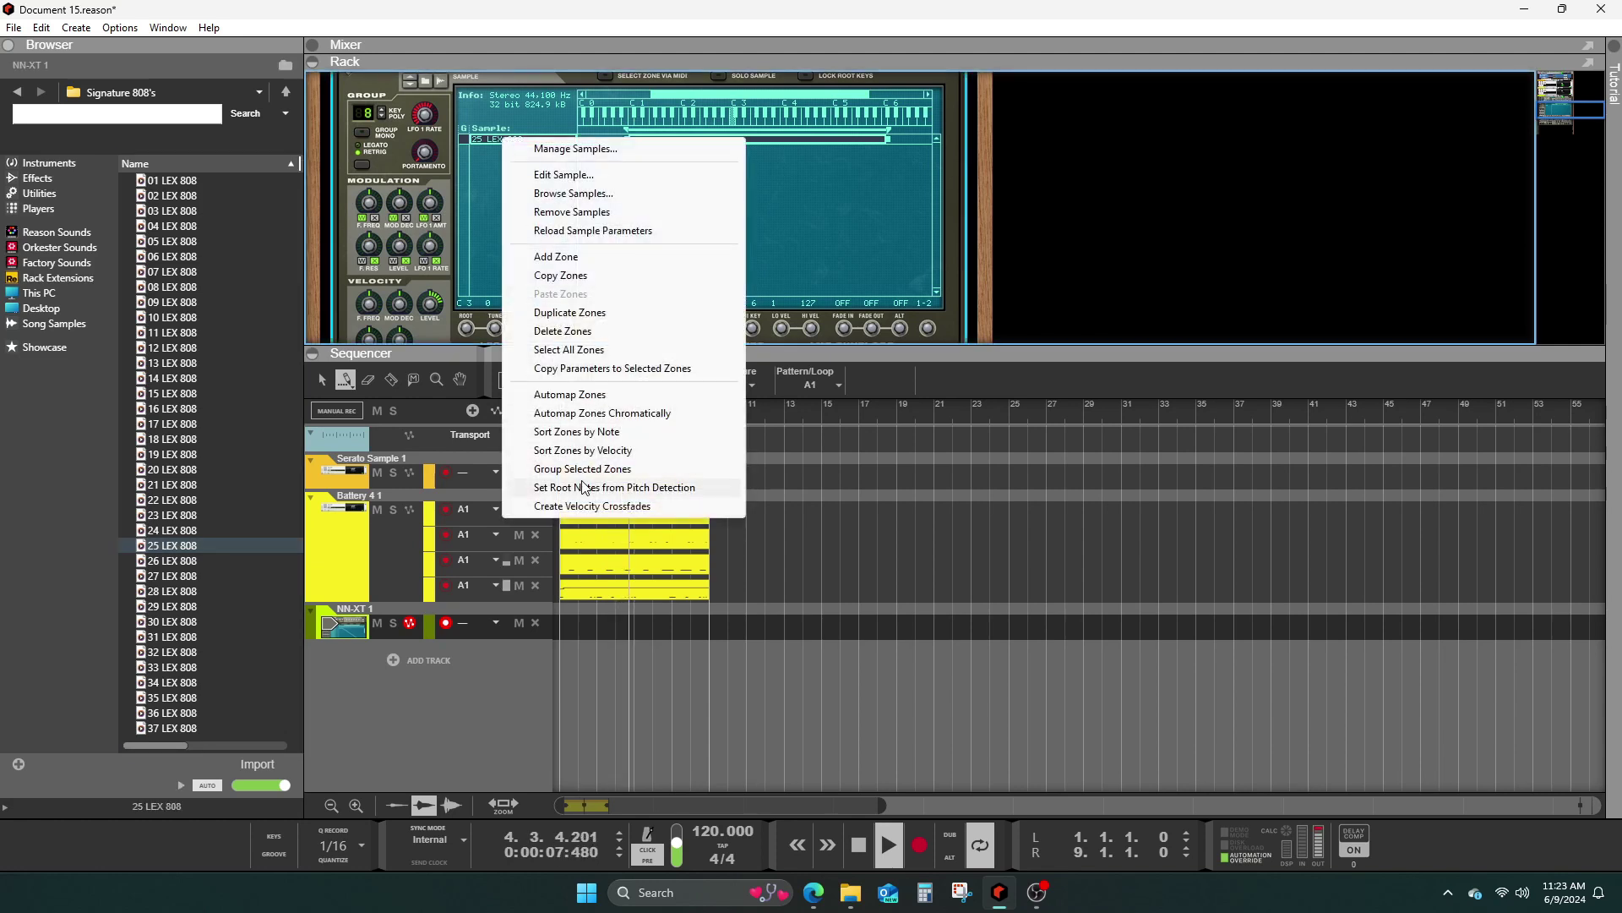
left_click(545, 486)
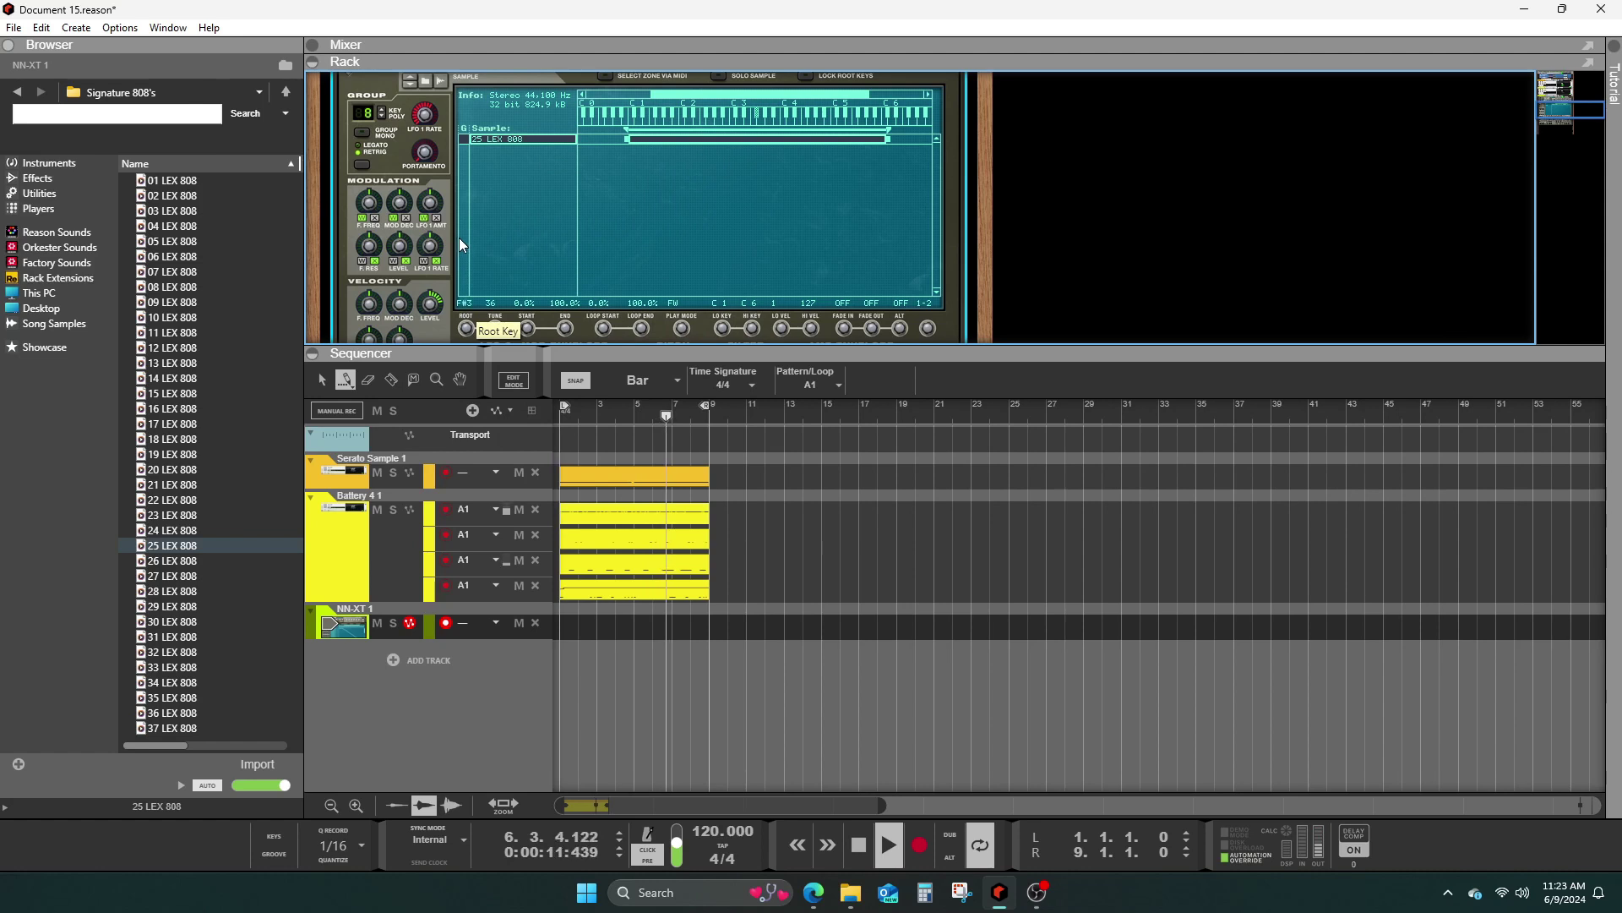
- Set the NN-XT's key polyphony to 1 in the Remote Editor's group settings
scroll(676, 218, "down", 3)
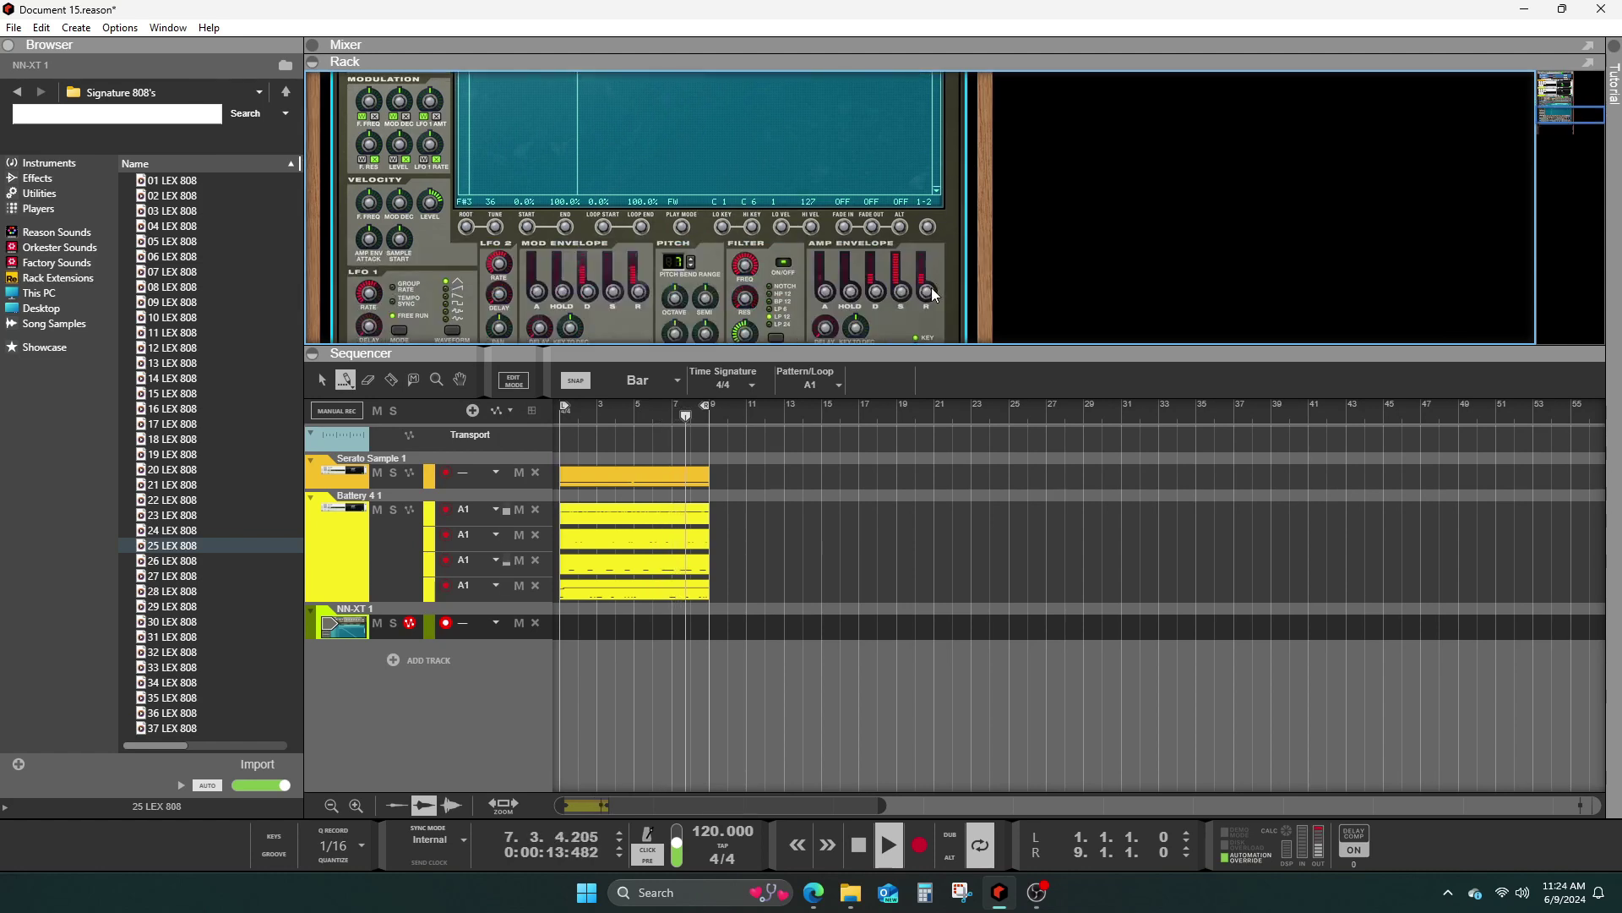
mouse_move(924, 270)
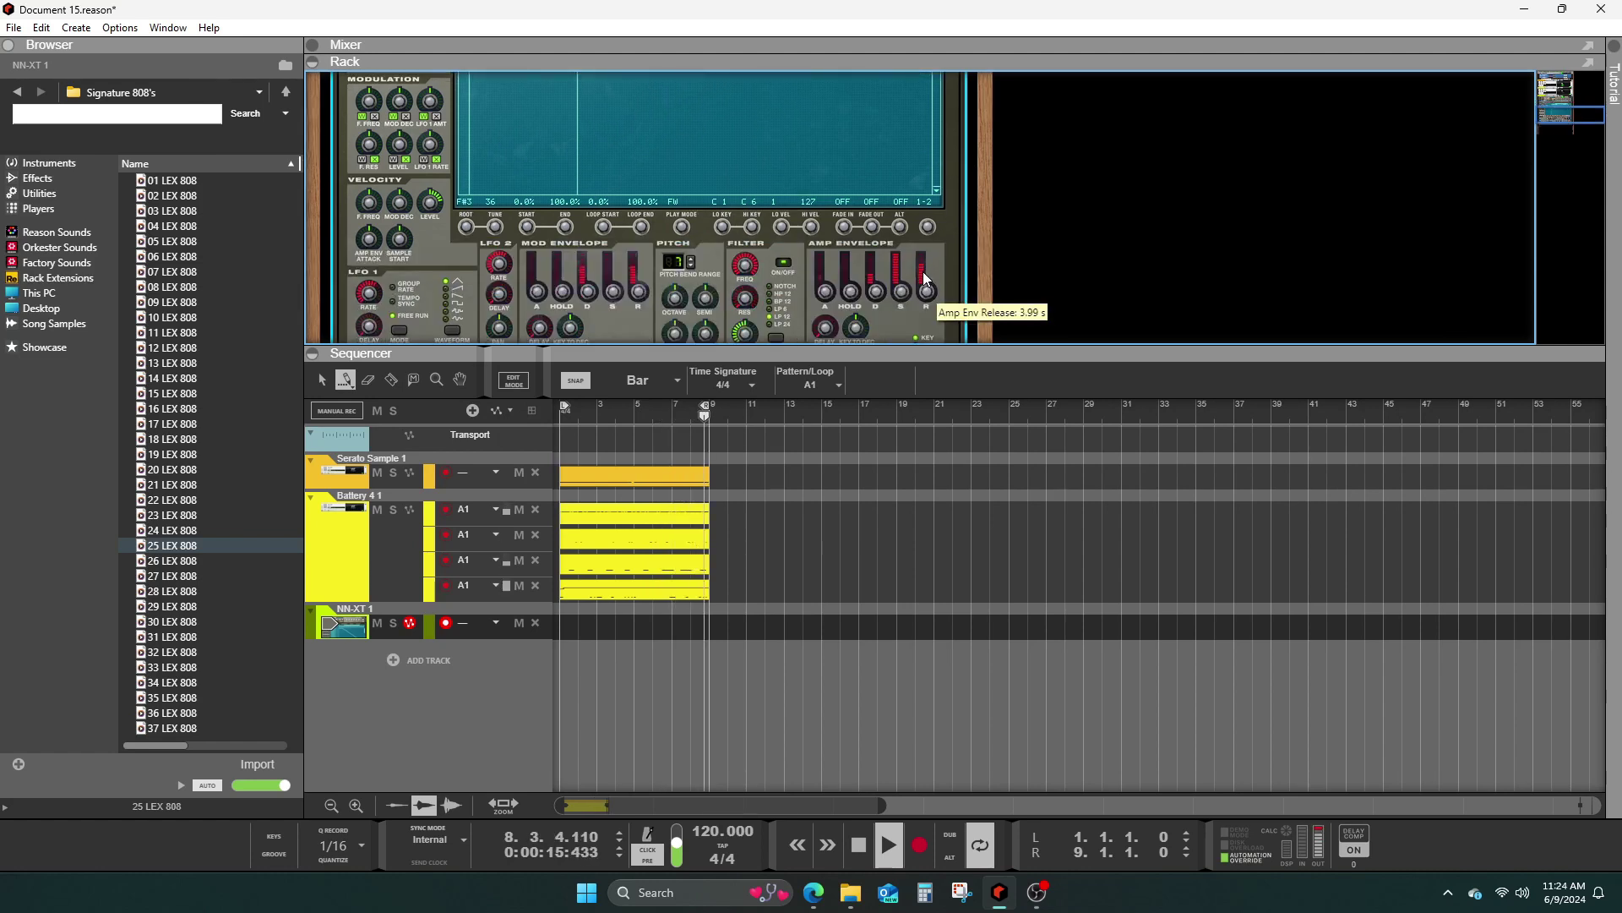
scroll(358, 210, "up", 4)
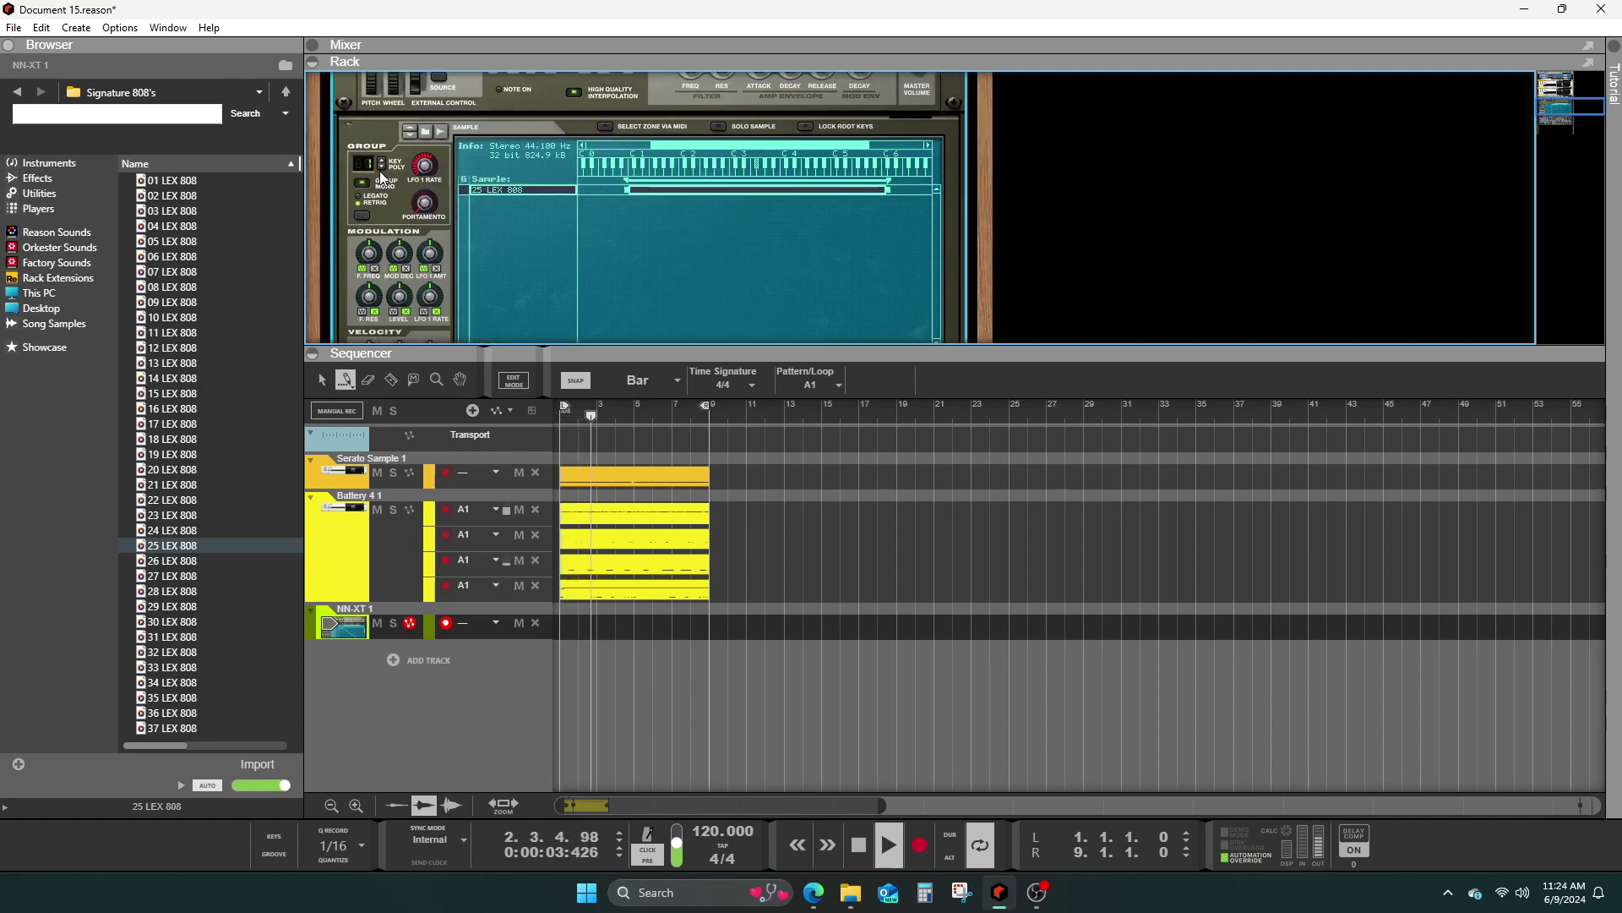
- Add the Scales & Chords player device to the NN-XT
scroll(379, 171, "up", 2)
left_click(88, 210)
left_click(209, 676)
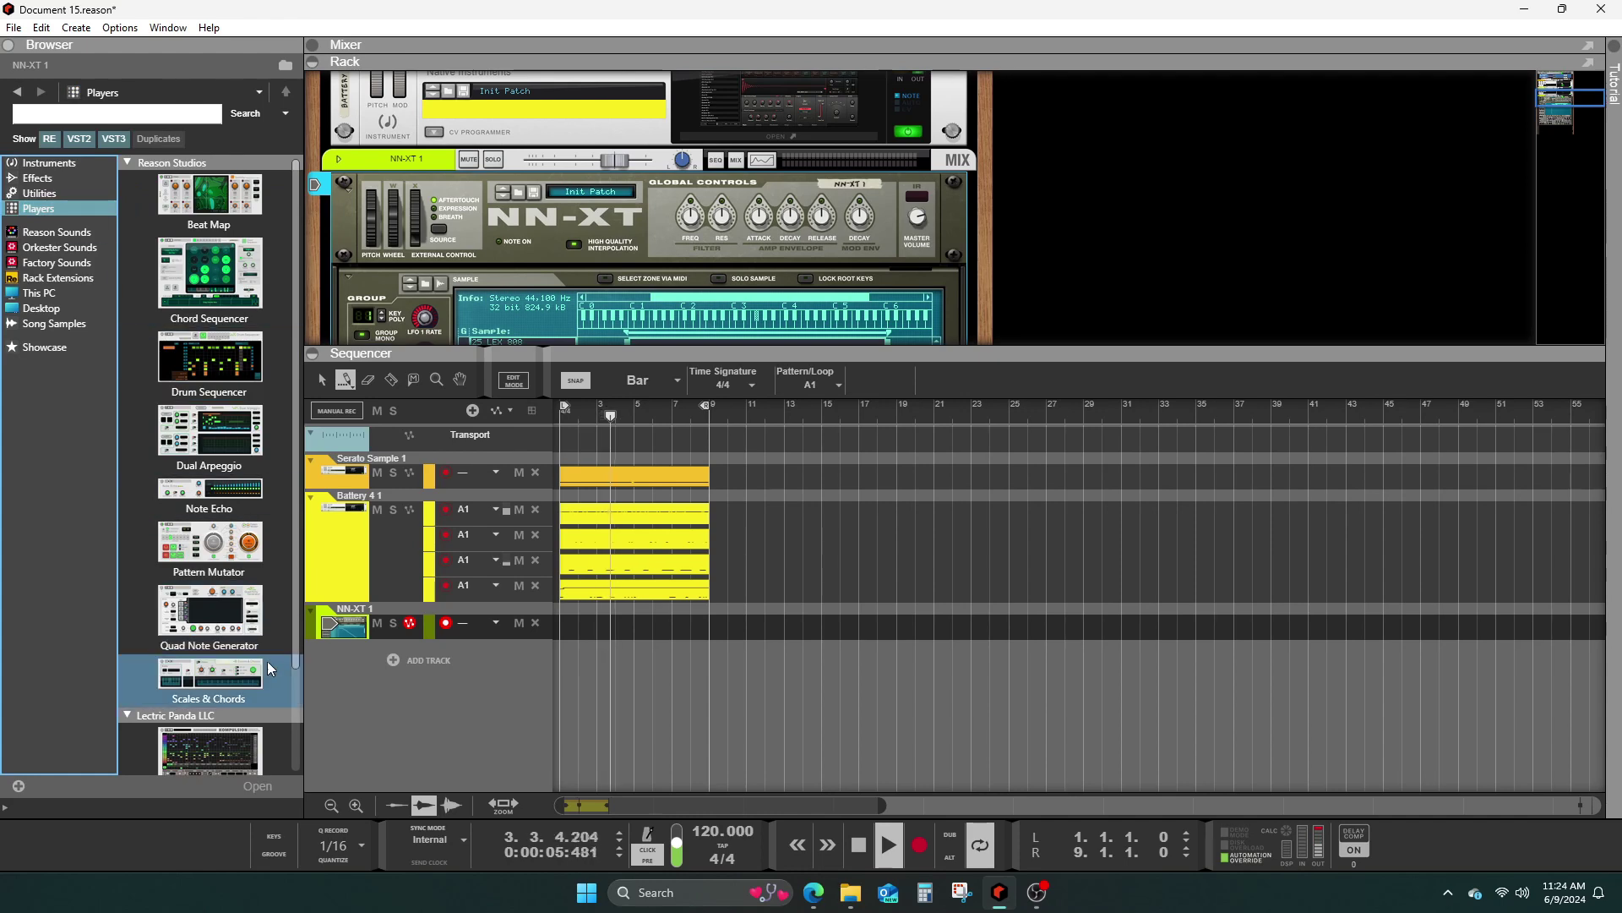
left_click_drag(209, 676, 582, 234)
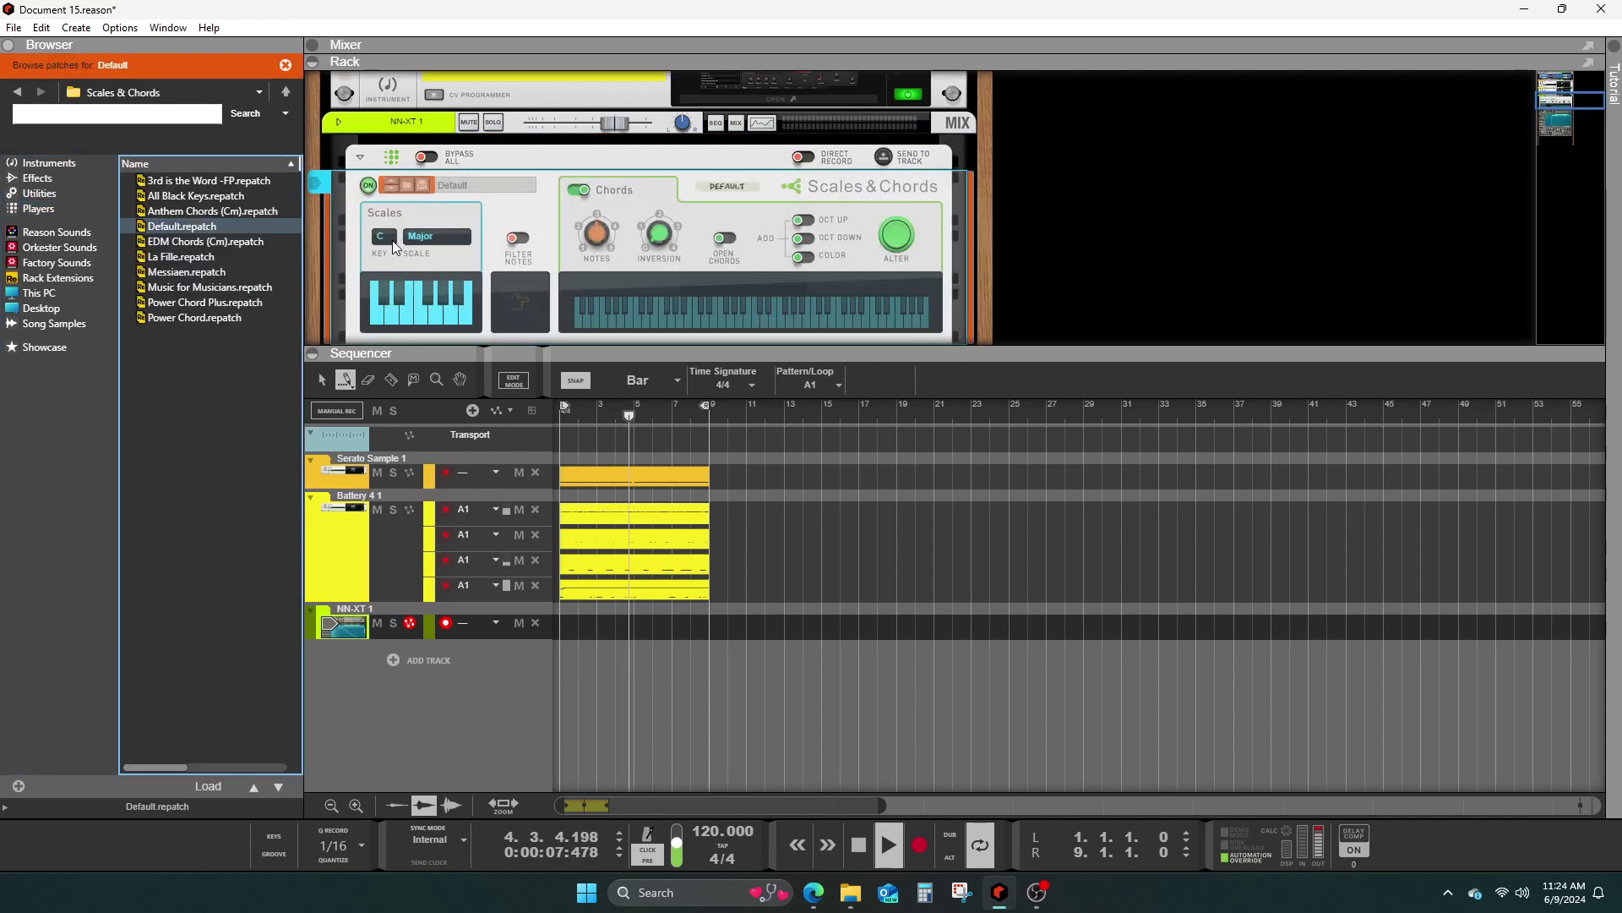
- Set the Scales & Chords player to the key of E with the Minor scale
left_click(384, 238)
left_click(422, 330)
left_click(437, 236)
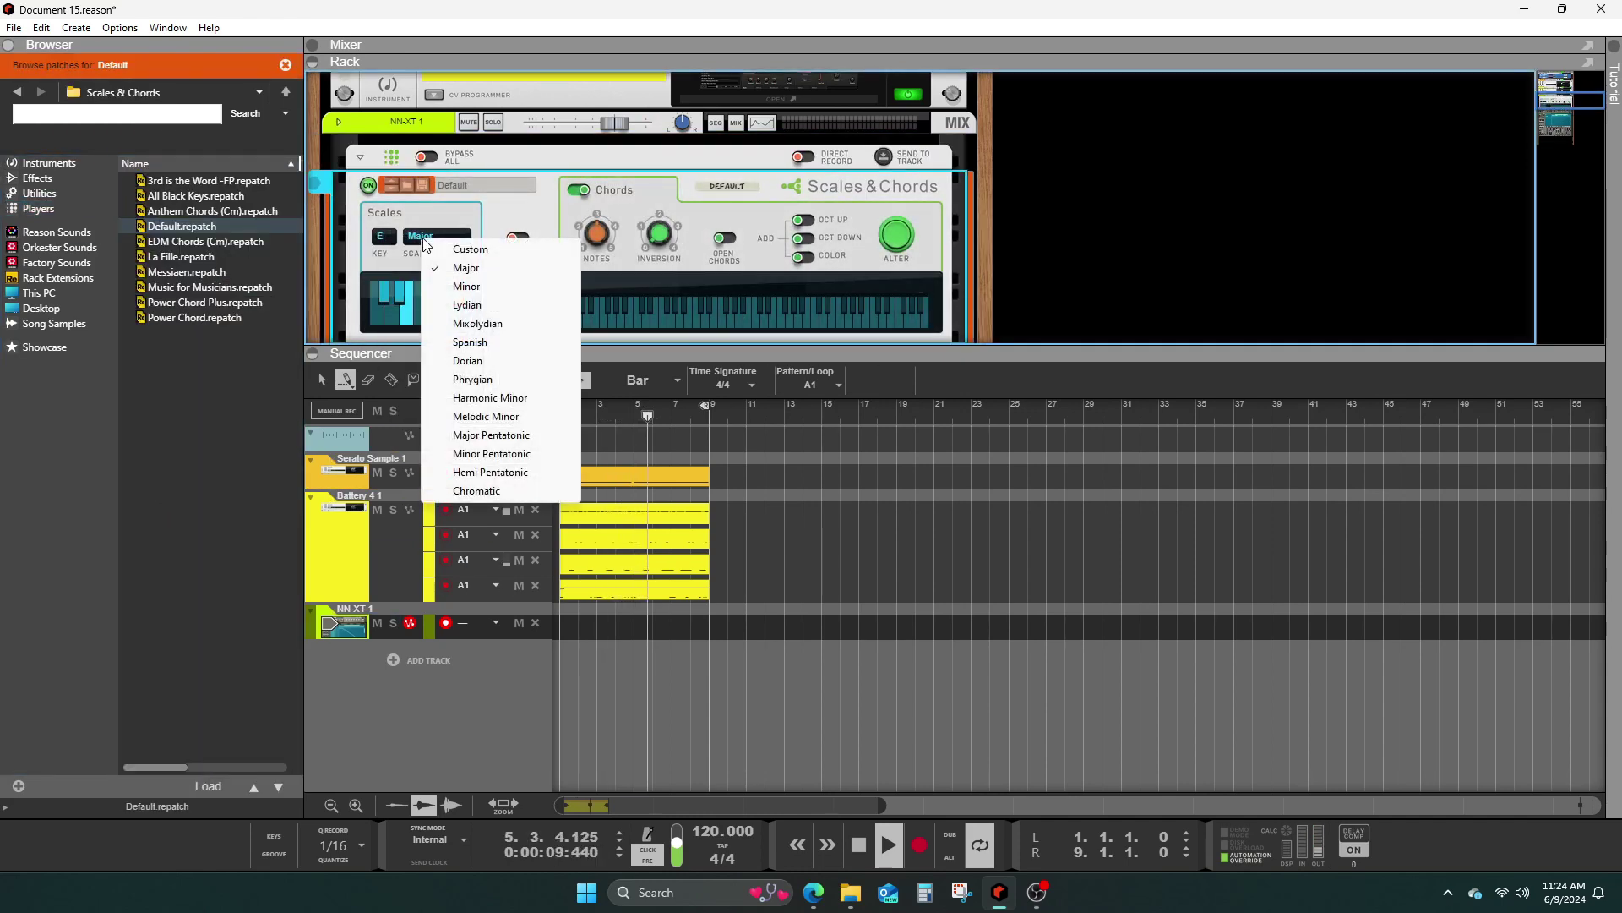
left_click(490, 287)
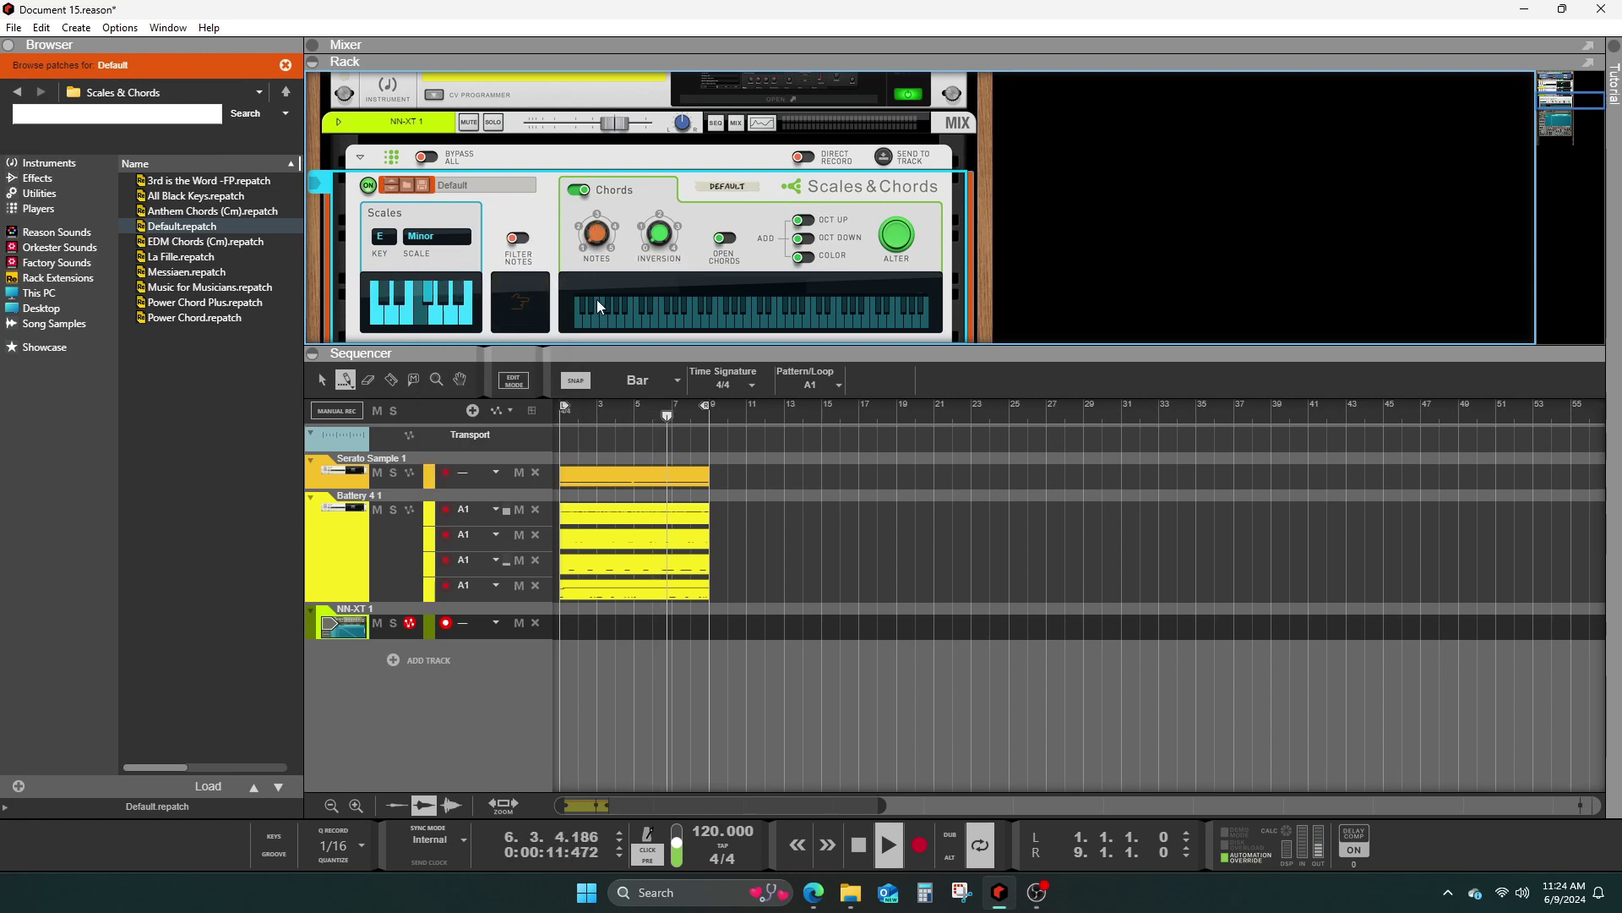
- Open the Serato Sample plugin window to check the melody sample, and close it again
left_click(357, 472)
left_click(357, 469)
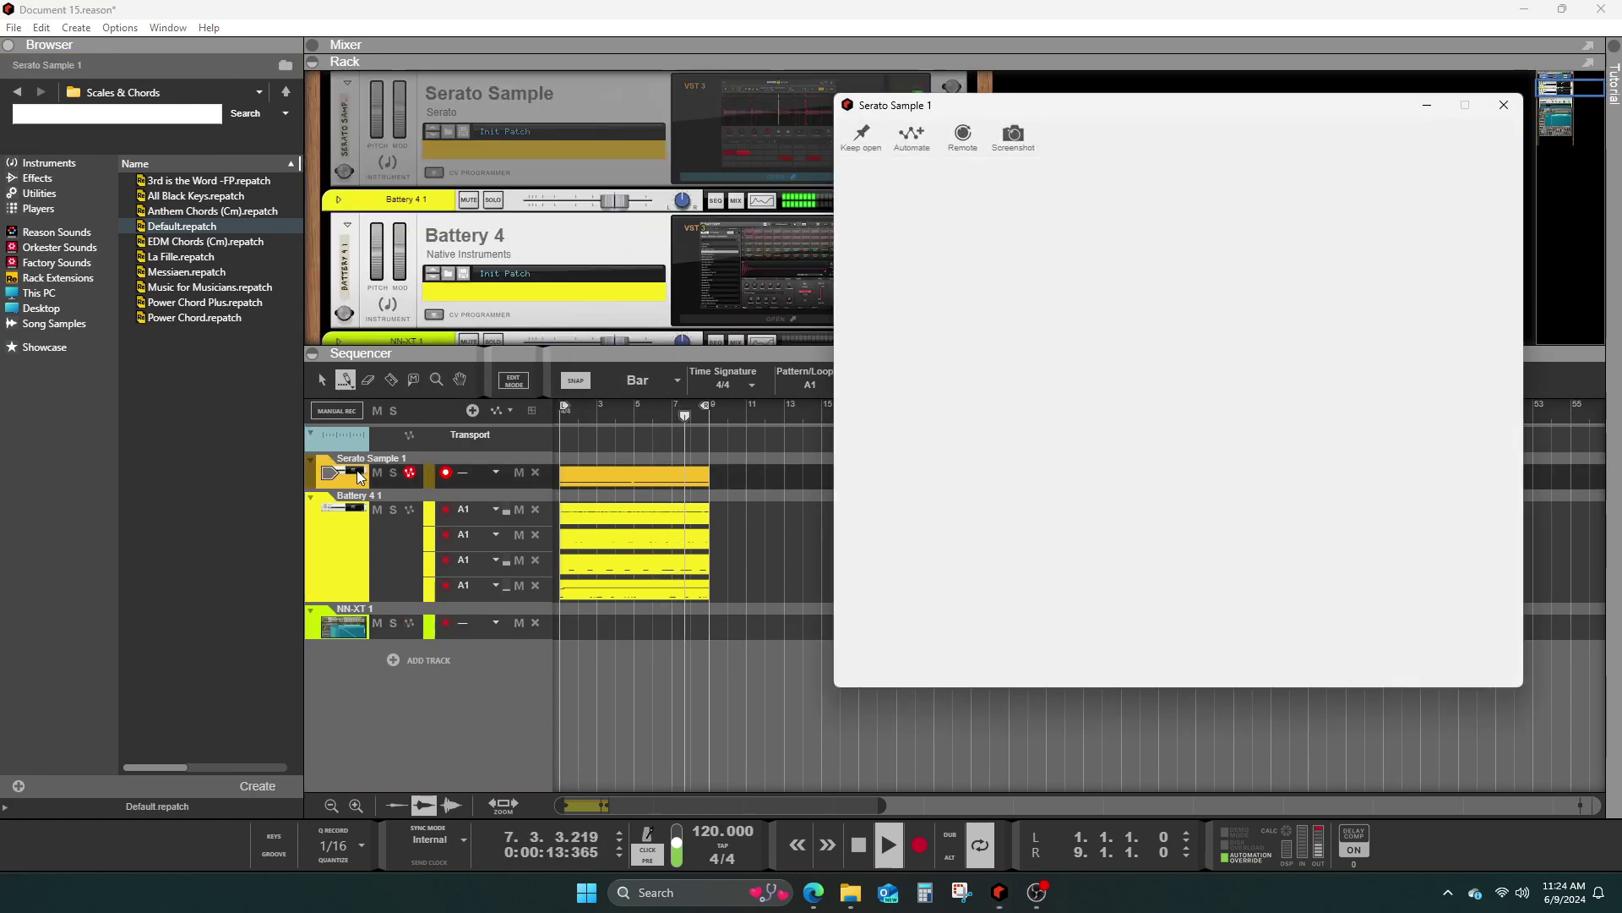
left_click(1503, 105)
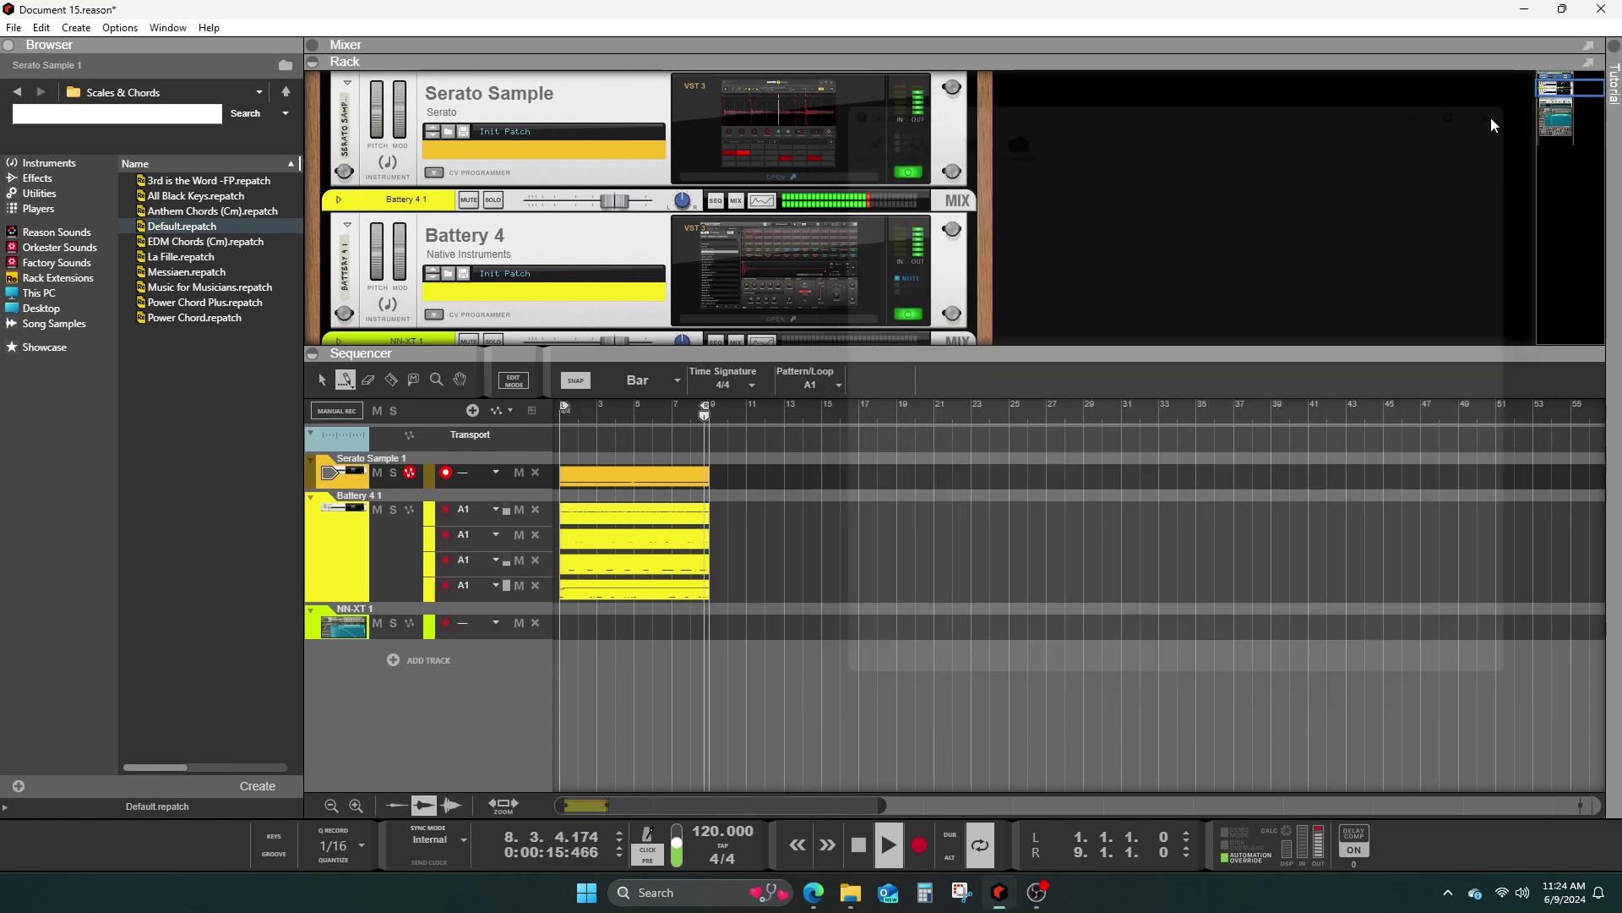
- Create an eight-bar clip on the NN-XT track, open it for note editing and set the snap value to 1/8
double_click(634, 623)
left_click(620, 111)
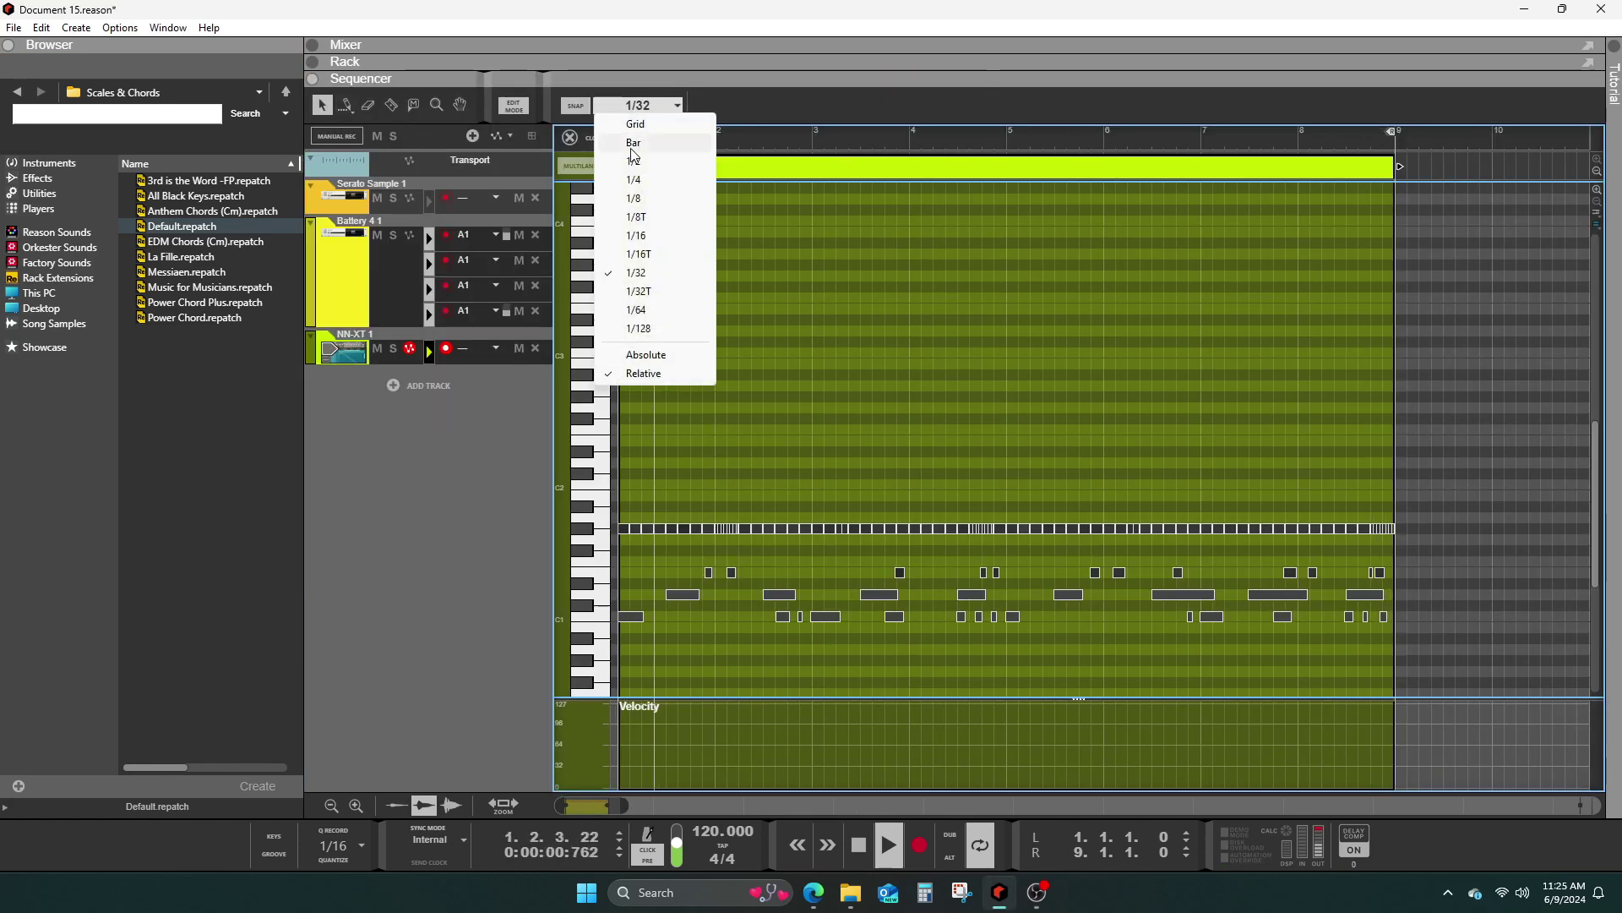
left_click(638, 183)
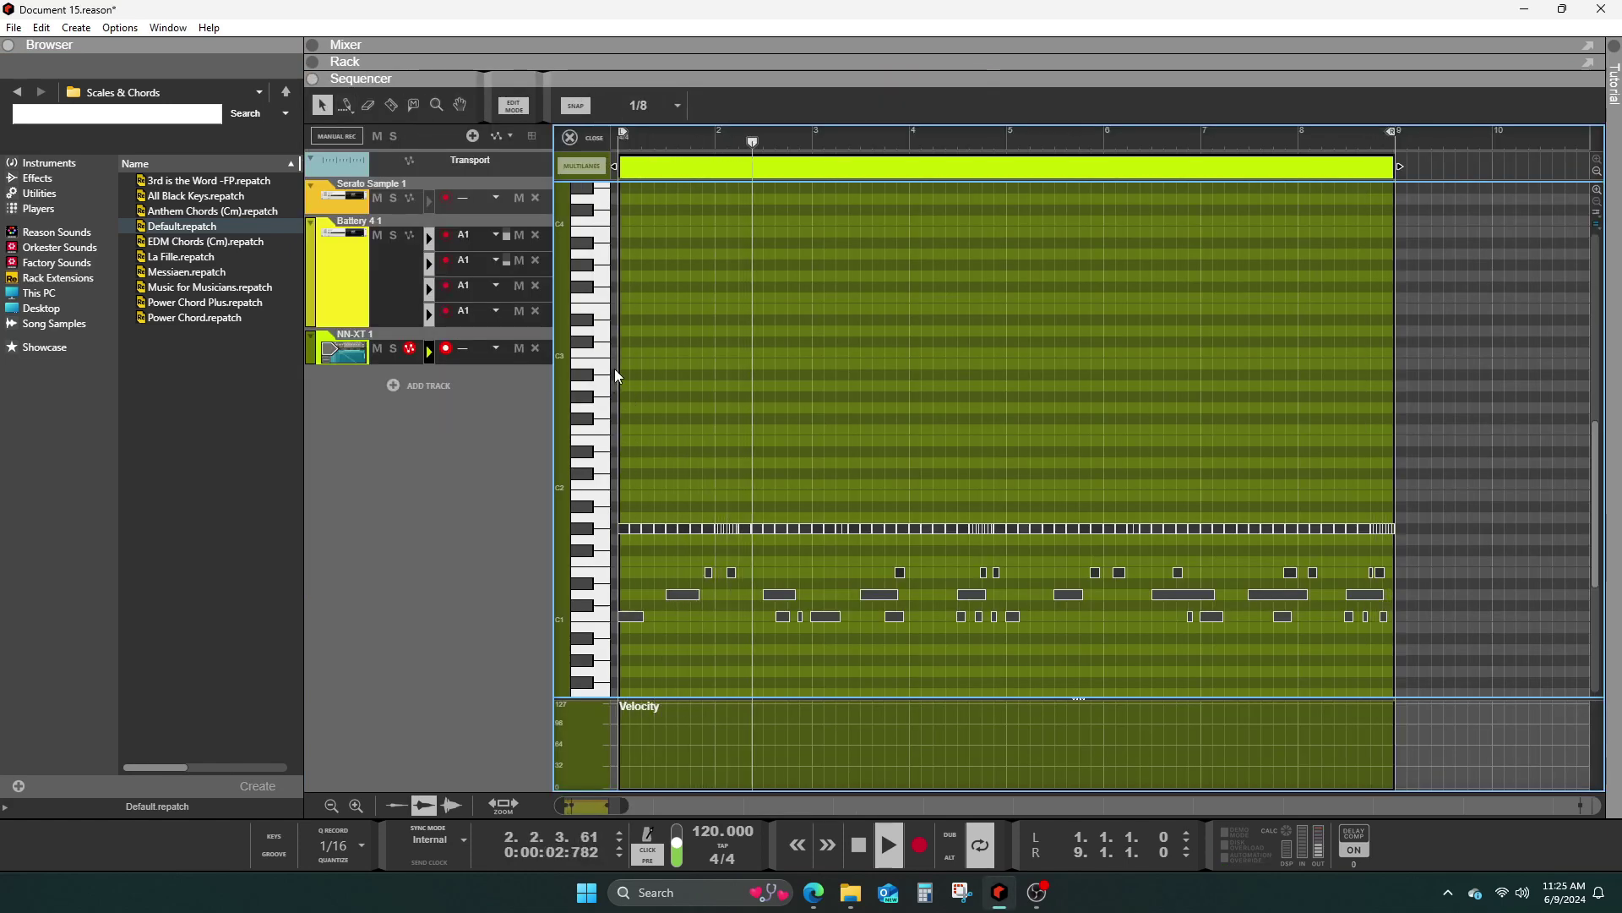
- Draw eighth-length bass notes at E3 on 1.1.1 and 2.3.3, G3 on 2.4.3 and A#3 on 3.1.1, following the kick pattern
left_click(625, 308)
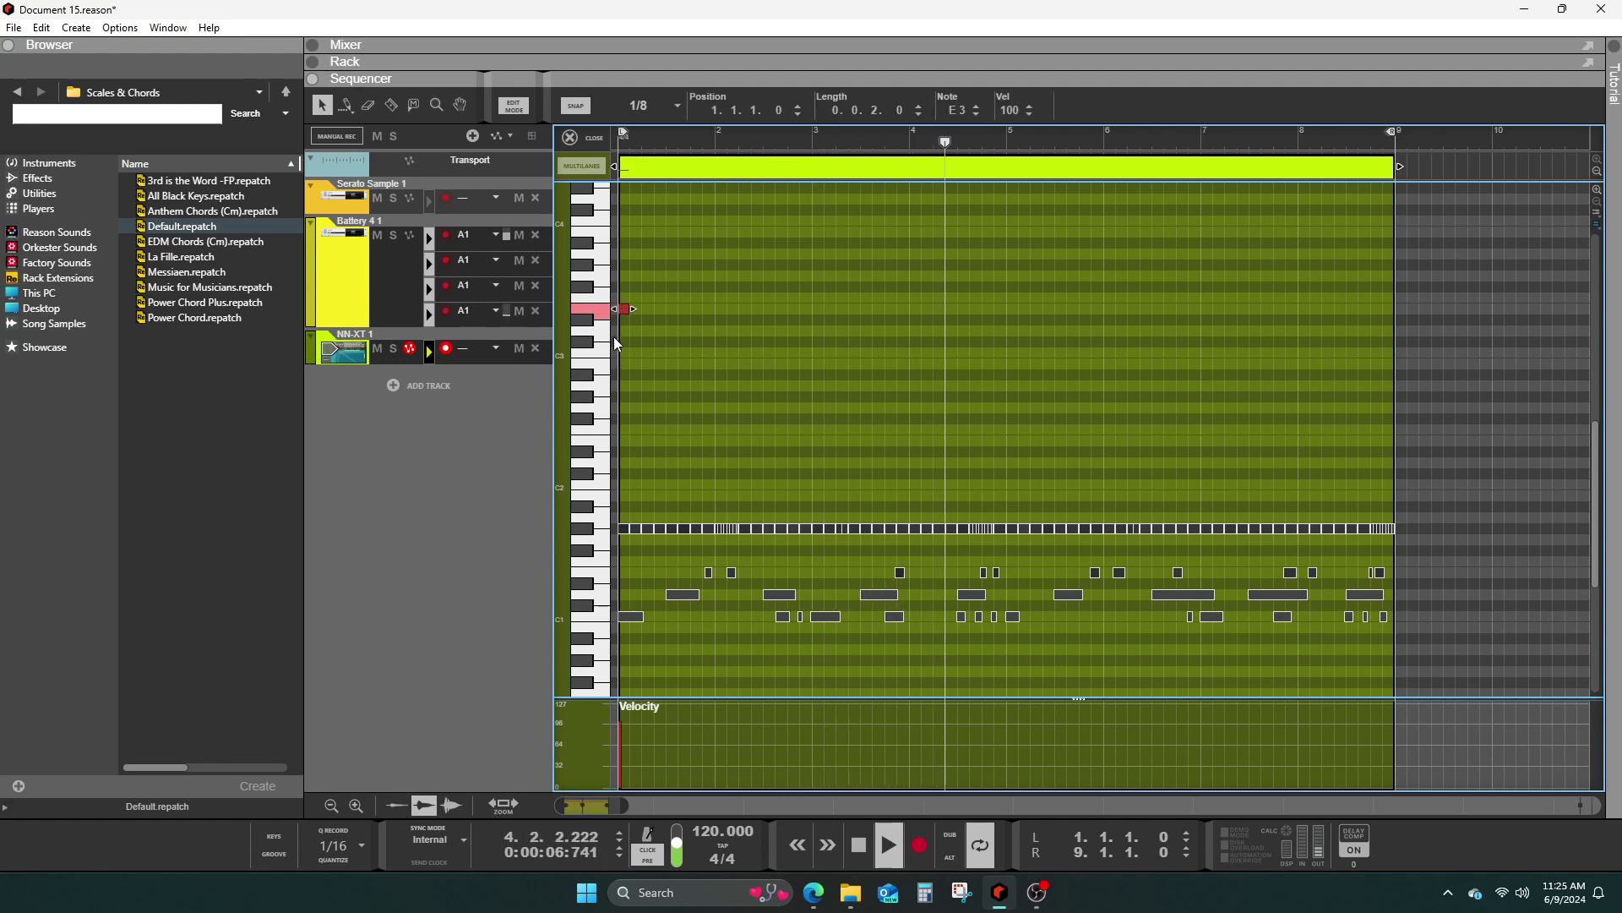
left_click(770, 309)
left_click_drag(767, 311, 780, 313)
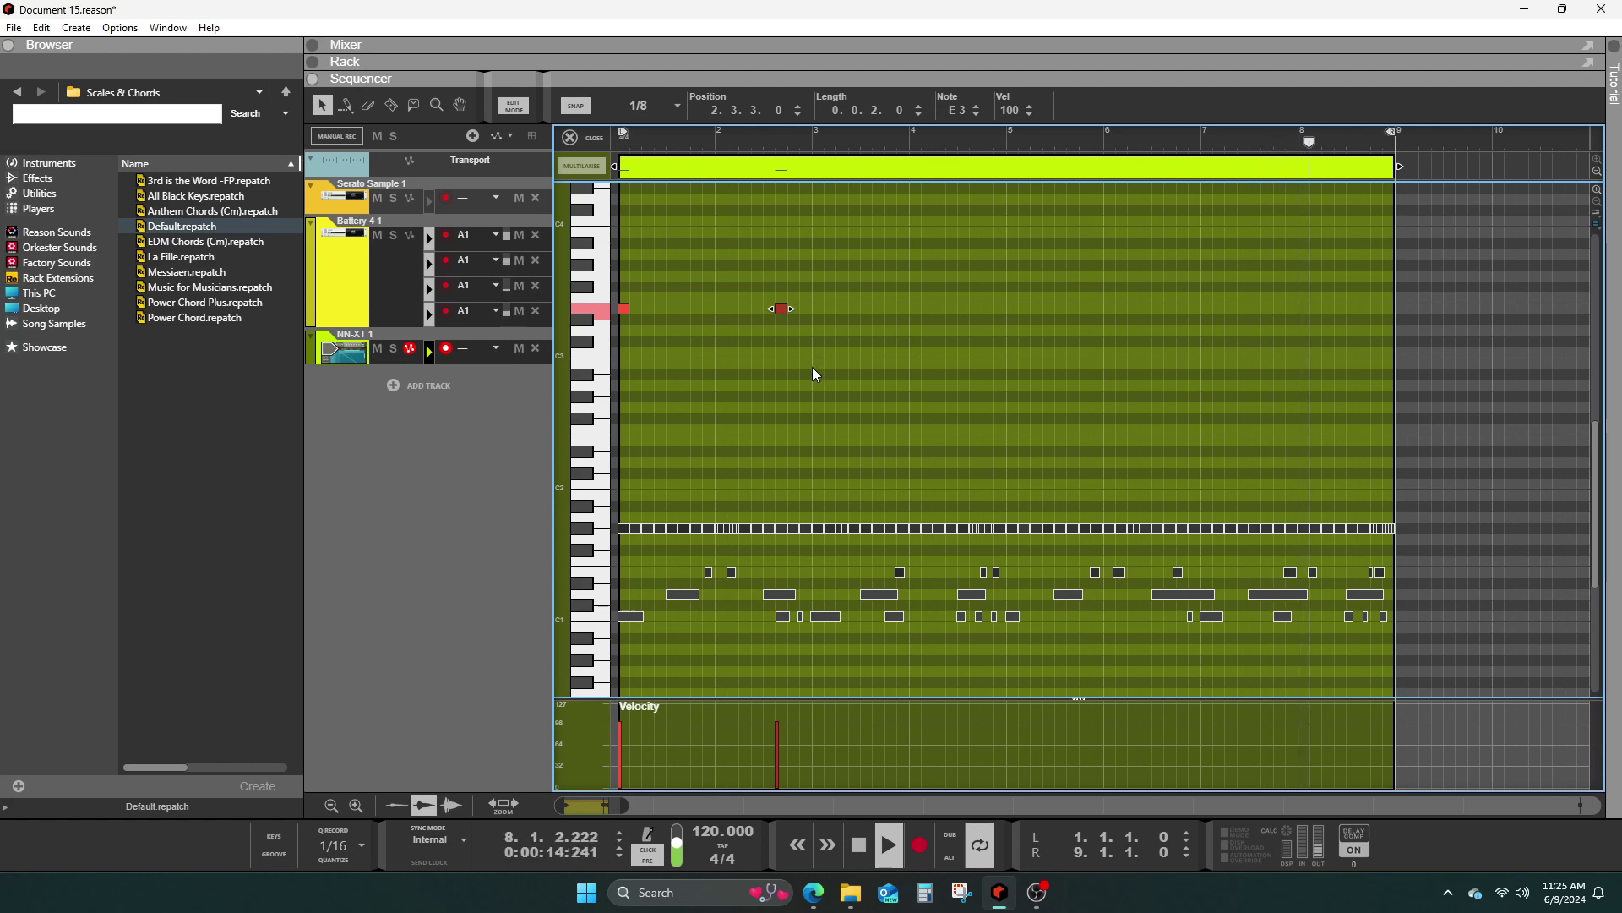
left_click(803, 309)
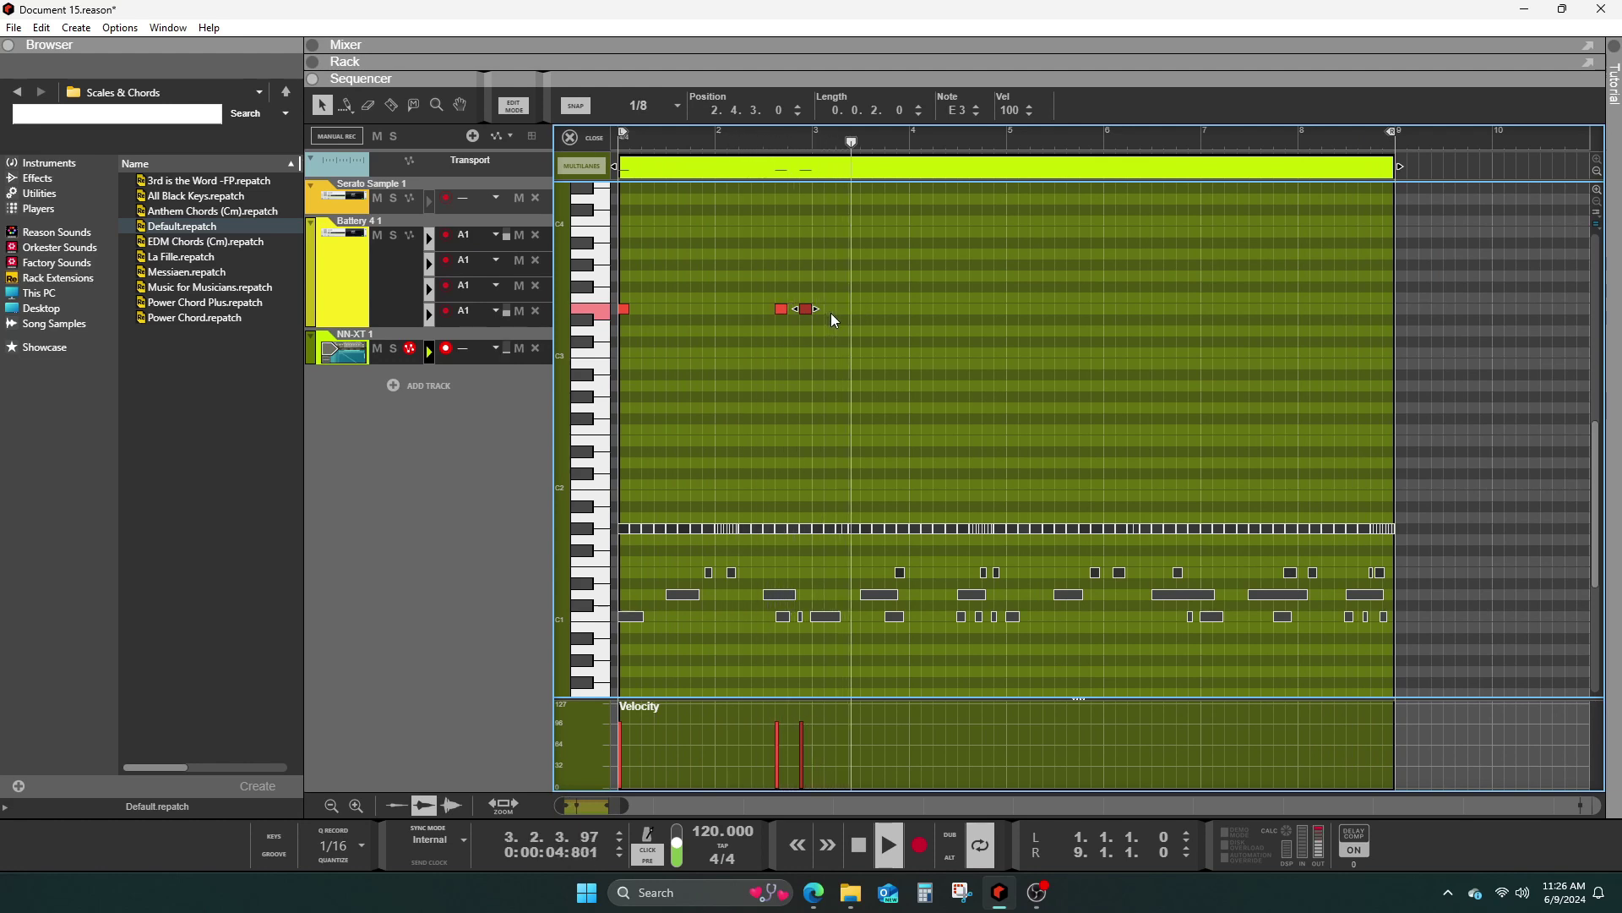
left_click_drag(805, 317, 818, 246)
key("space")
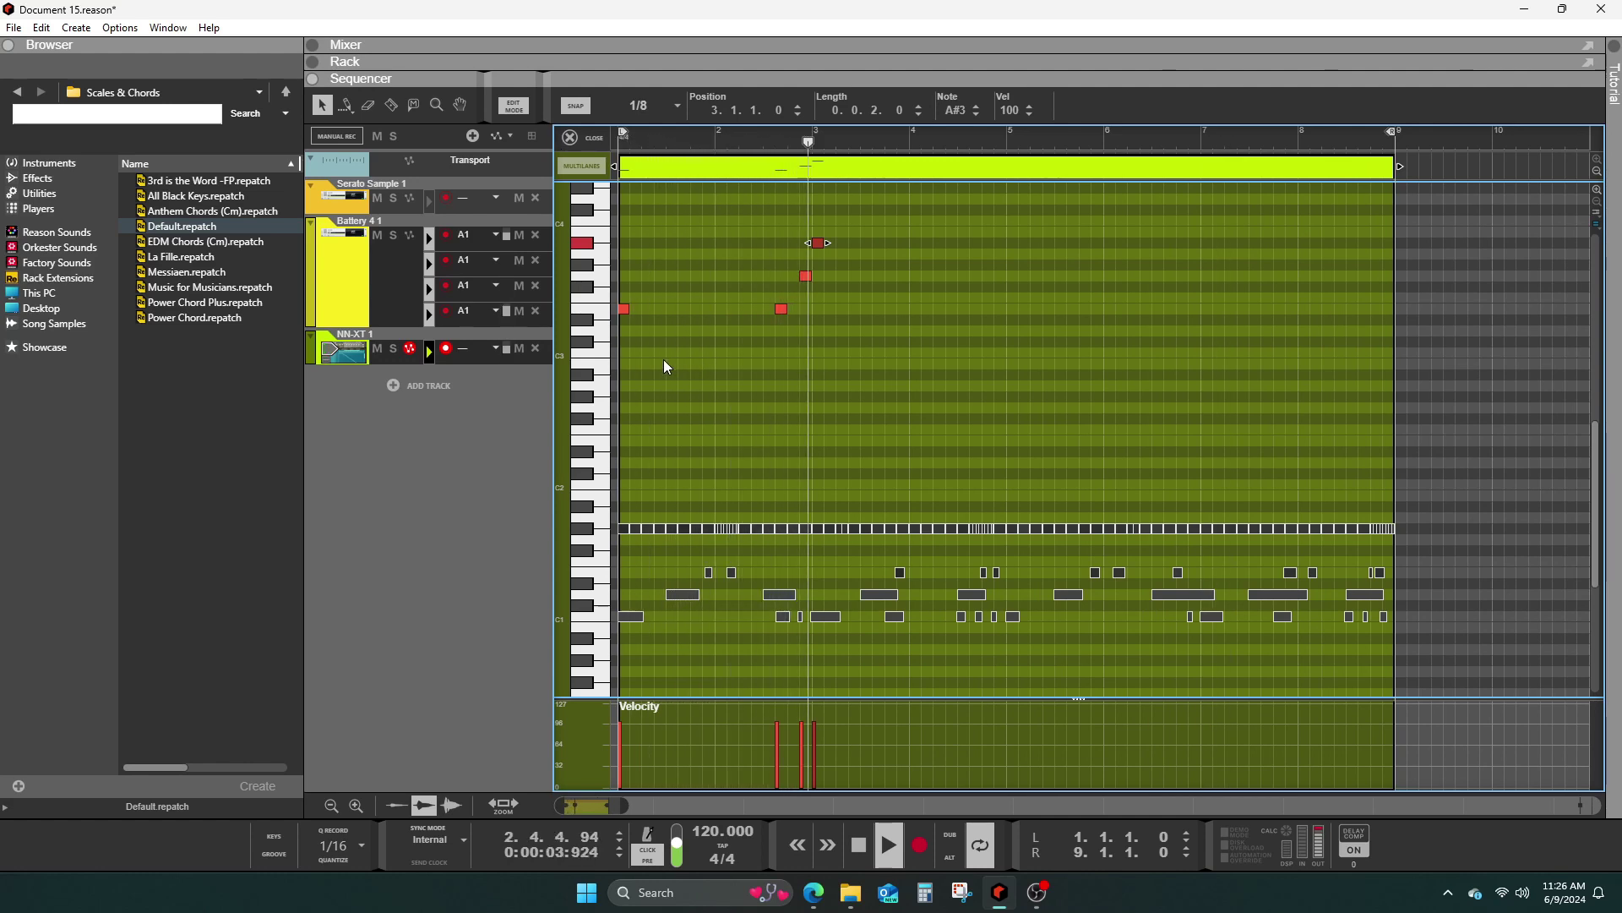
- Continue the bassline with eighth-length A#3 notes at 3.4.1, 4.3.1 and 4.3.3
left_click(885, 244)
double_click(884, 243)
left_click(702, 135)
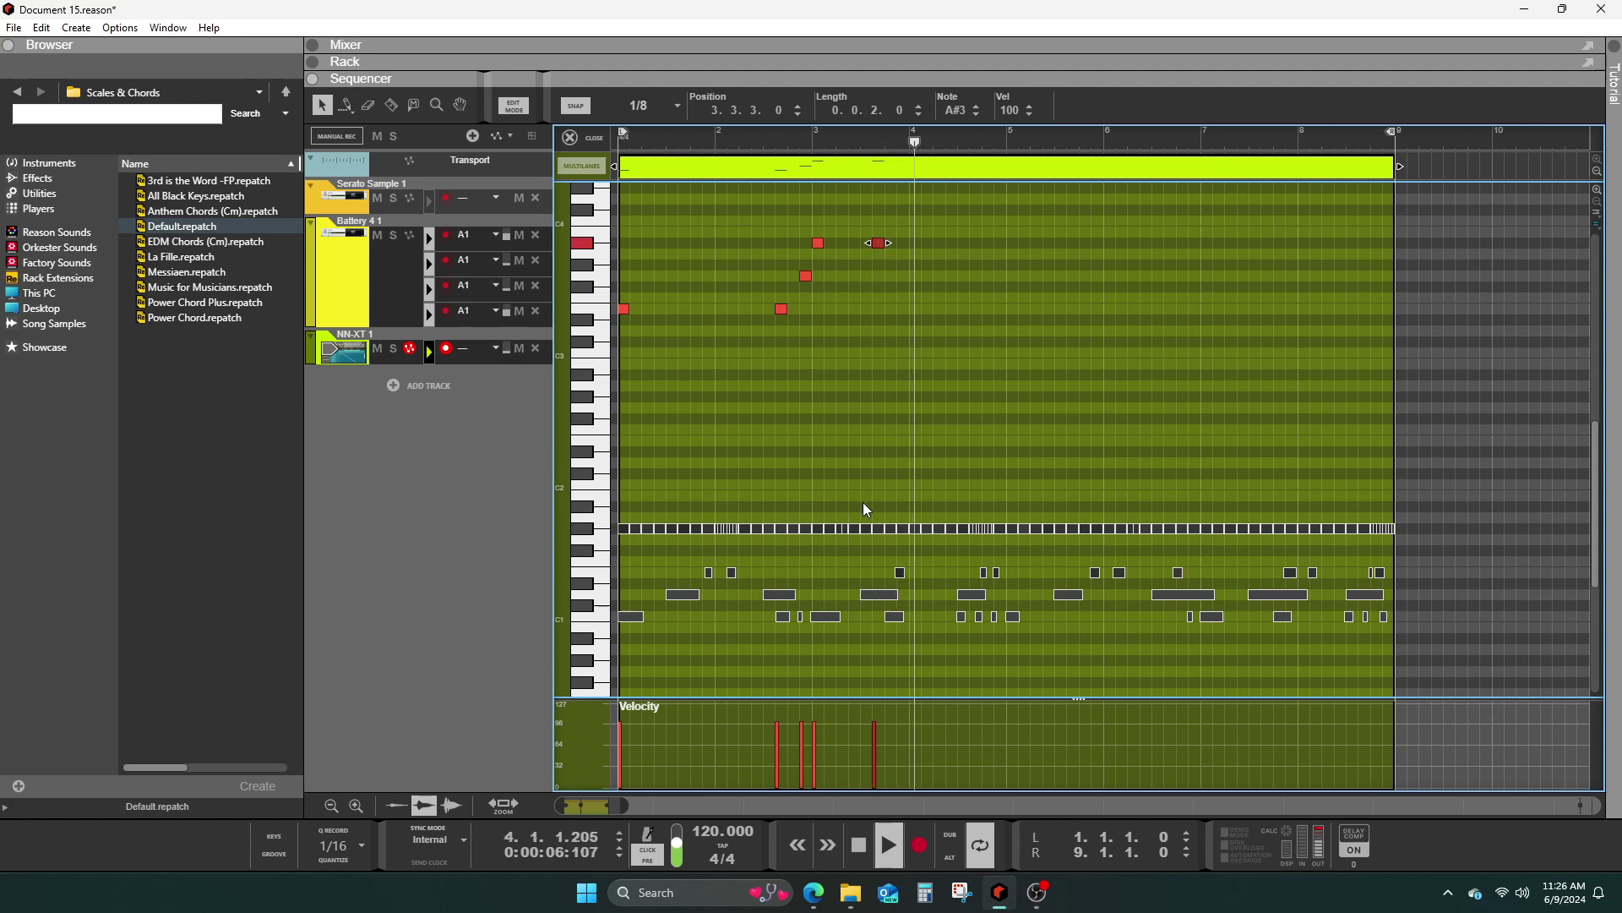
left_click_drag(880, 243, 891, 243)
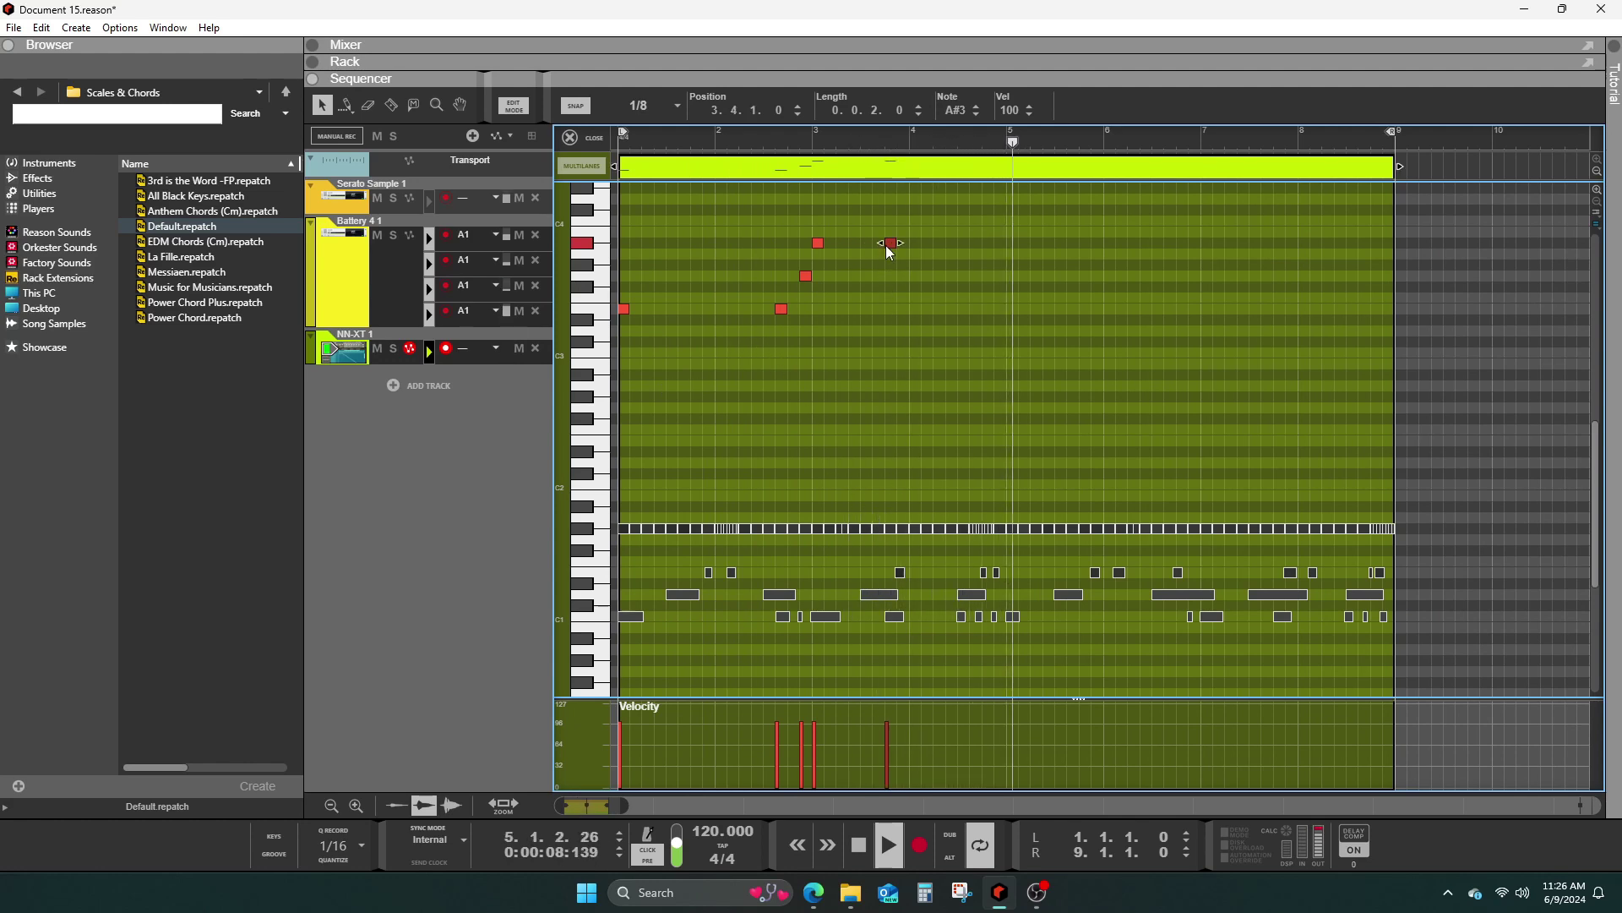
key("Home")
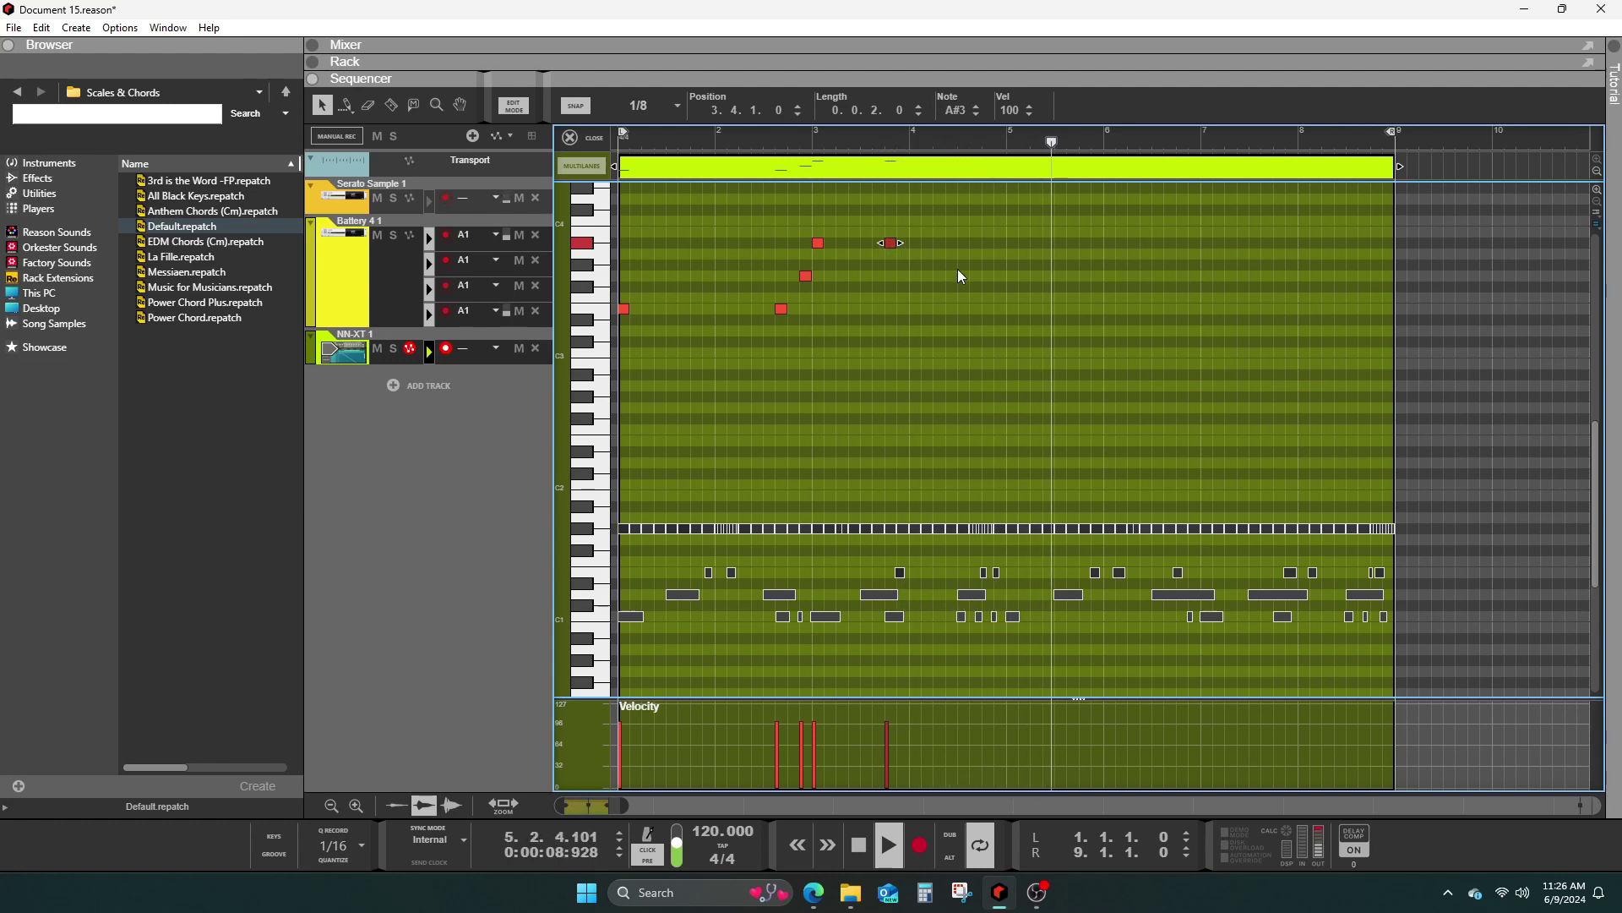
left_click(963, 242)
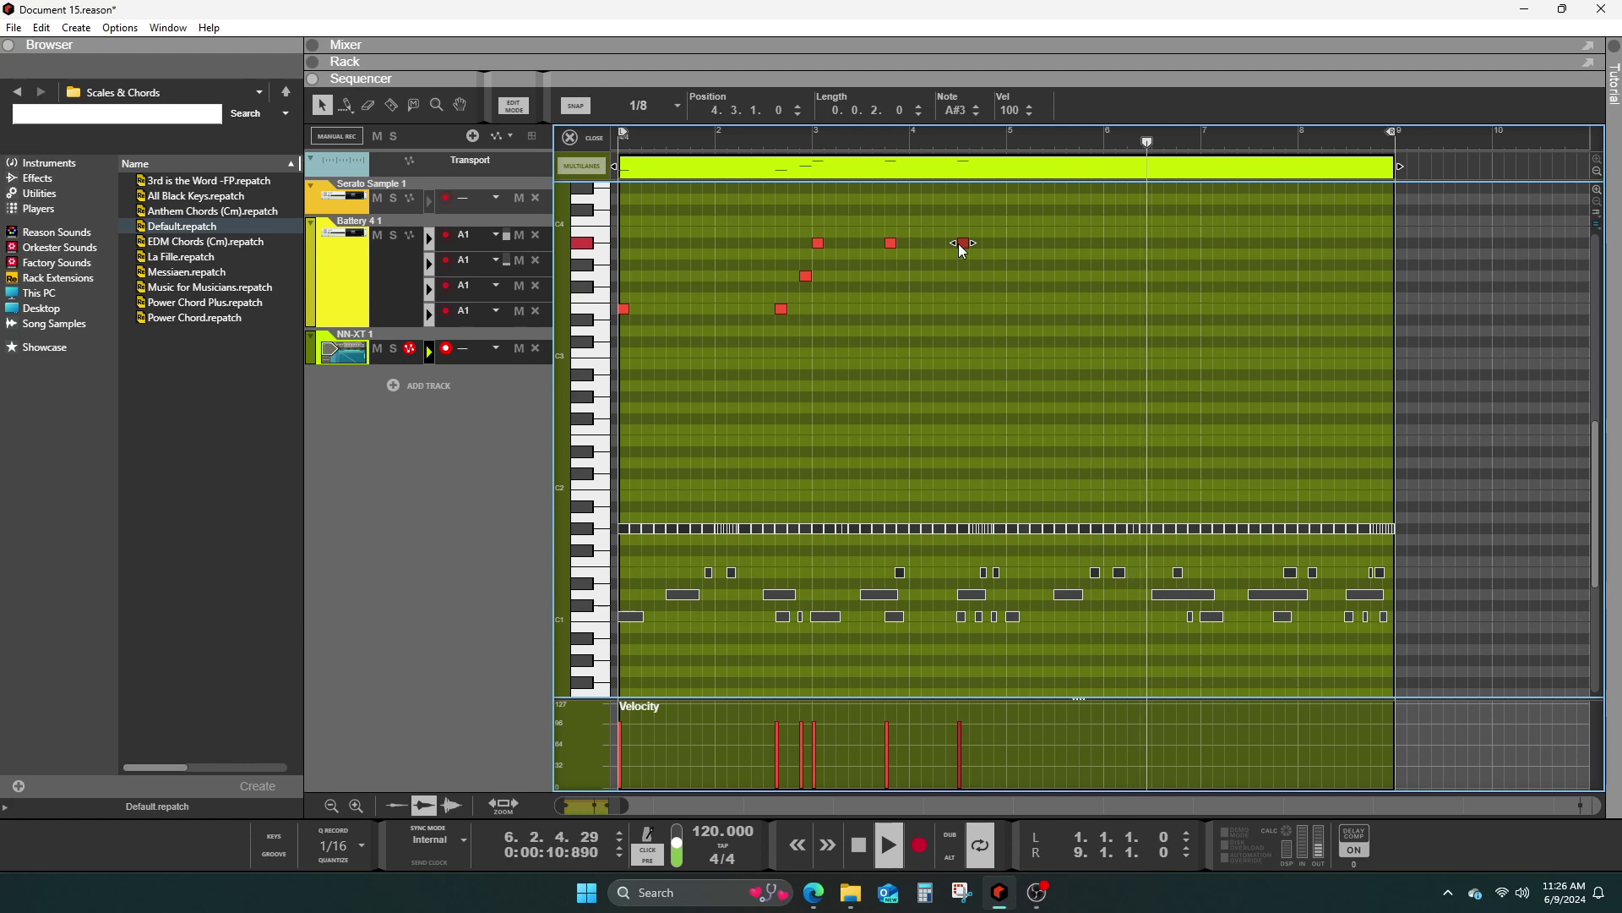
left_click(976, 243)
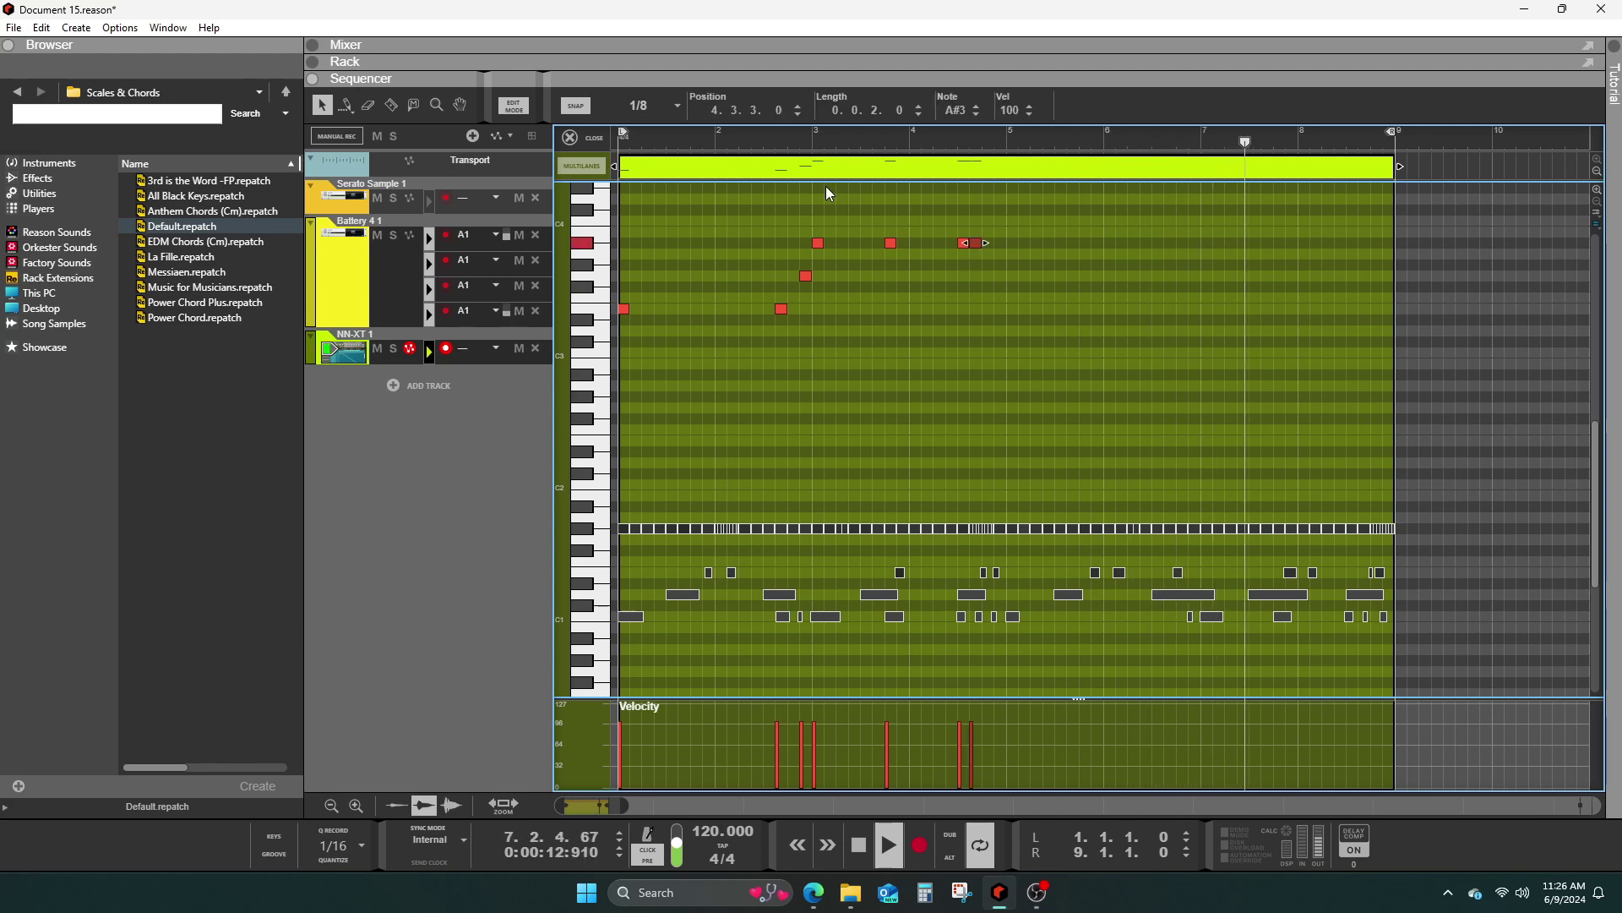
- Set the snap value to 1/16 and trim the start of the last A#3 note so it is a sixteenth long
left_click(610, 106)
left_click(636, 237)
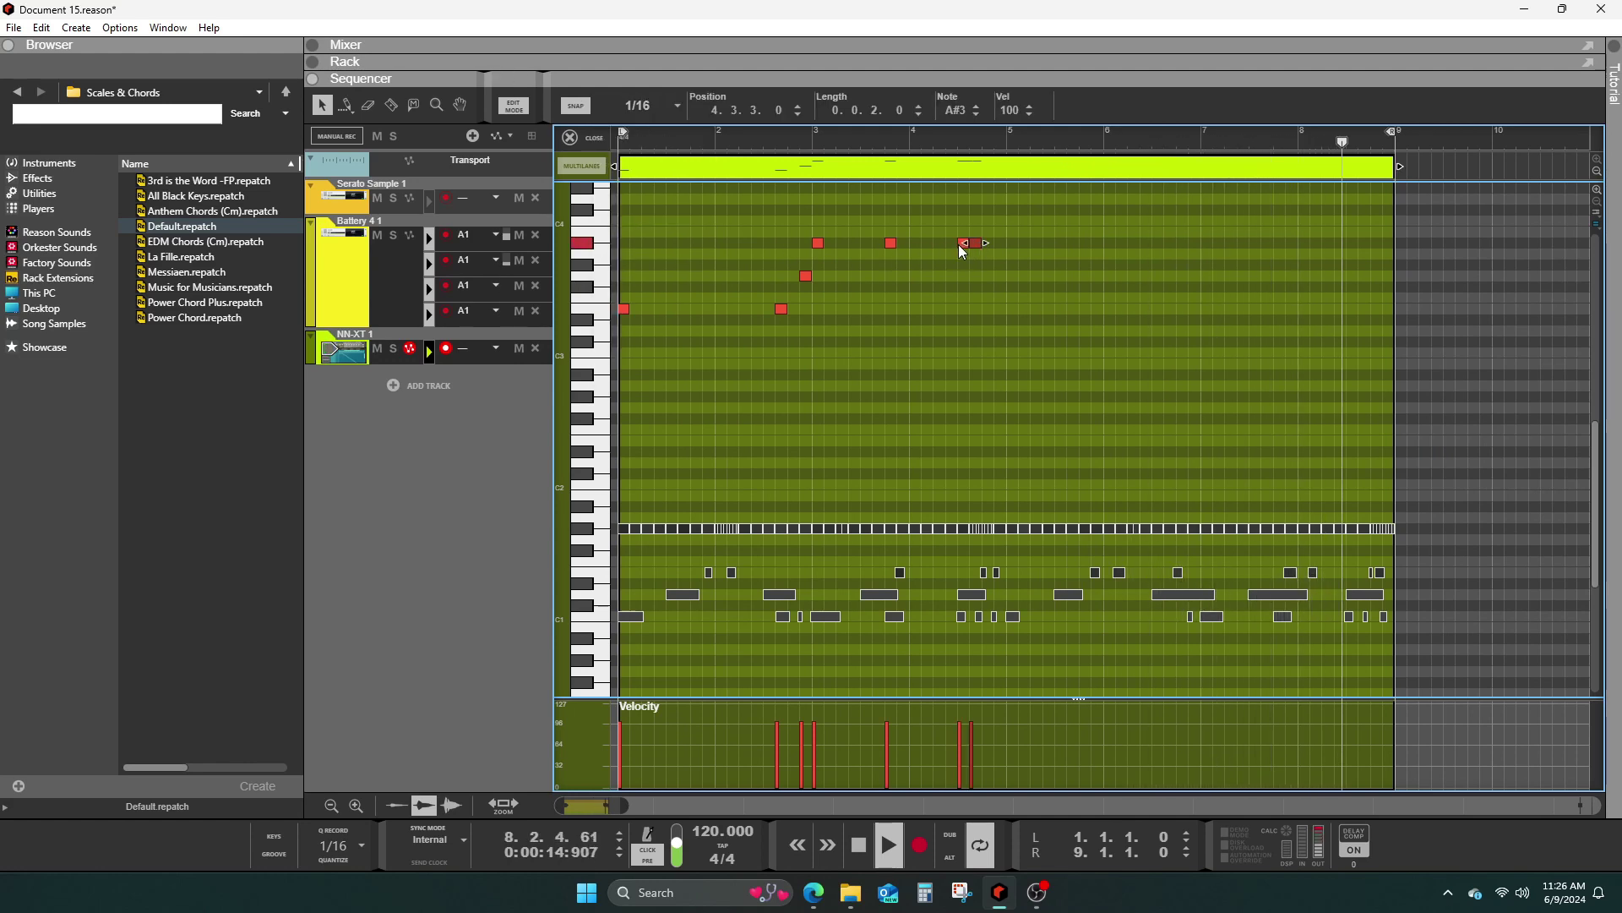
left_click_drag(972, 243, 980, 242)
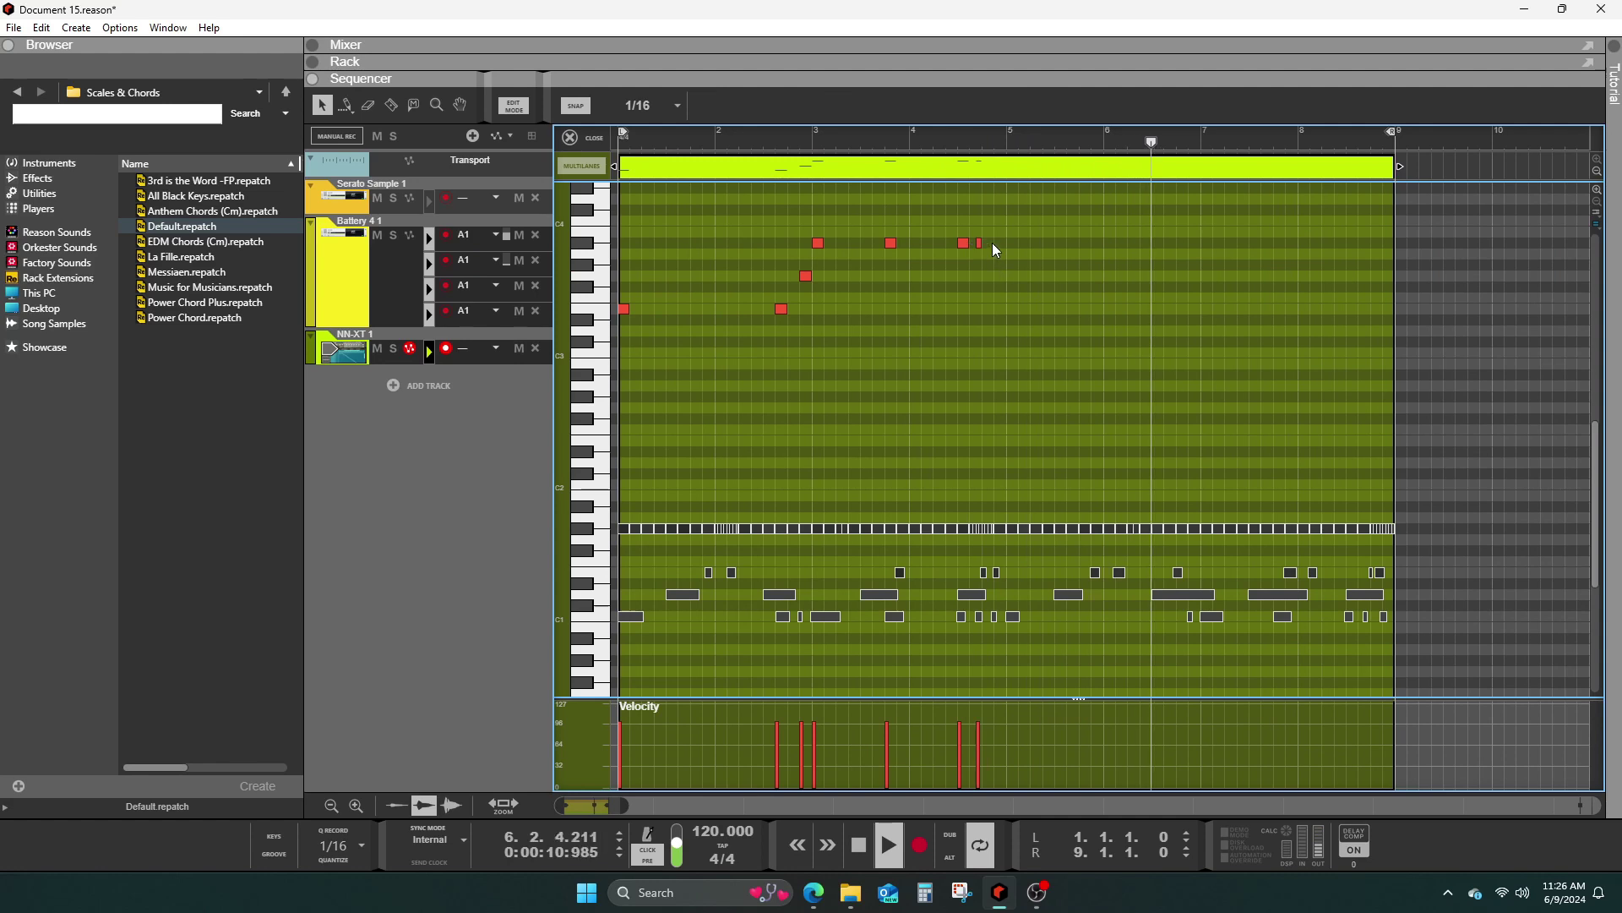
- Add a sixteenth-length A#3 note at 4.4.2 and nudge it off the grid to 4.4.2.133 with snap turned off
left_click(994, 243)
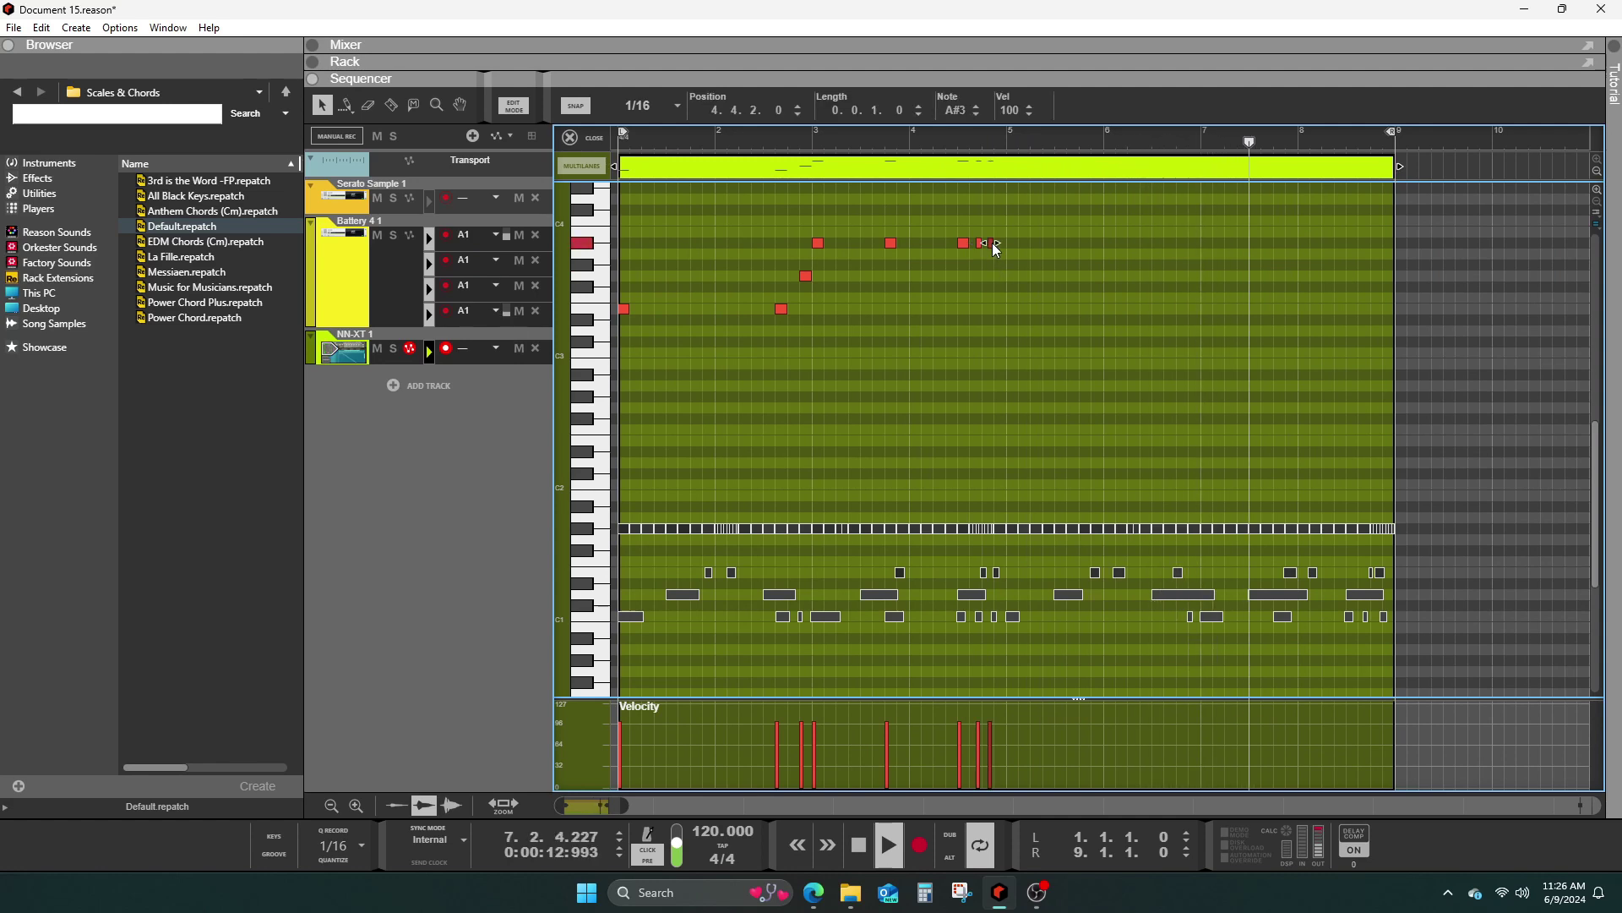
left_click(576, 106)
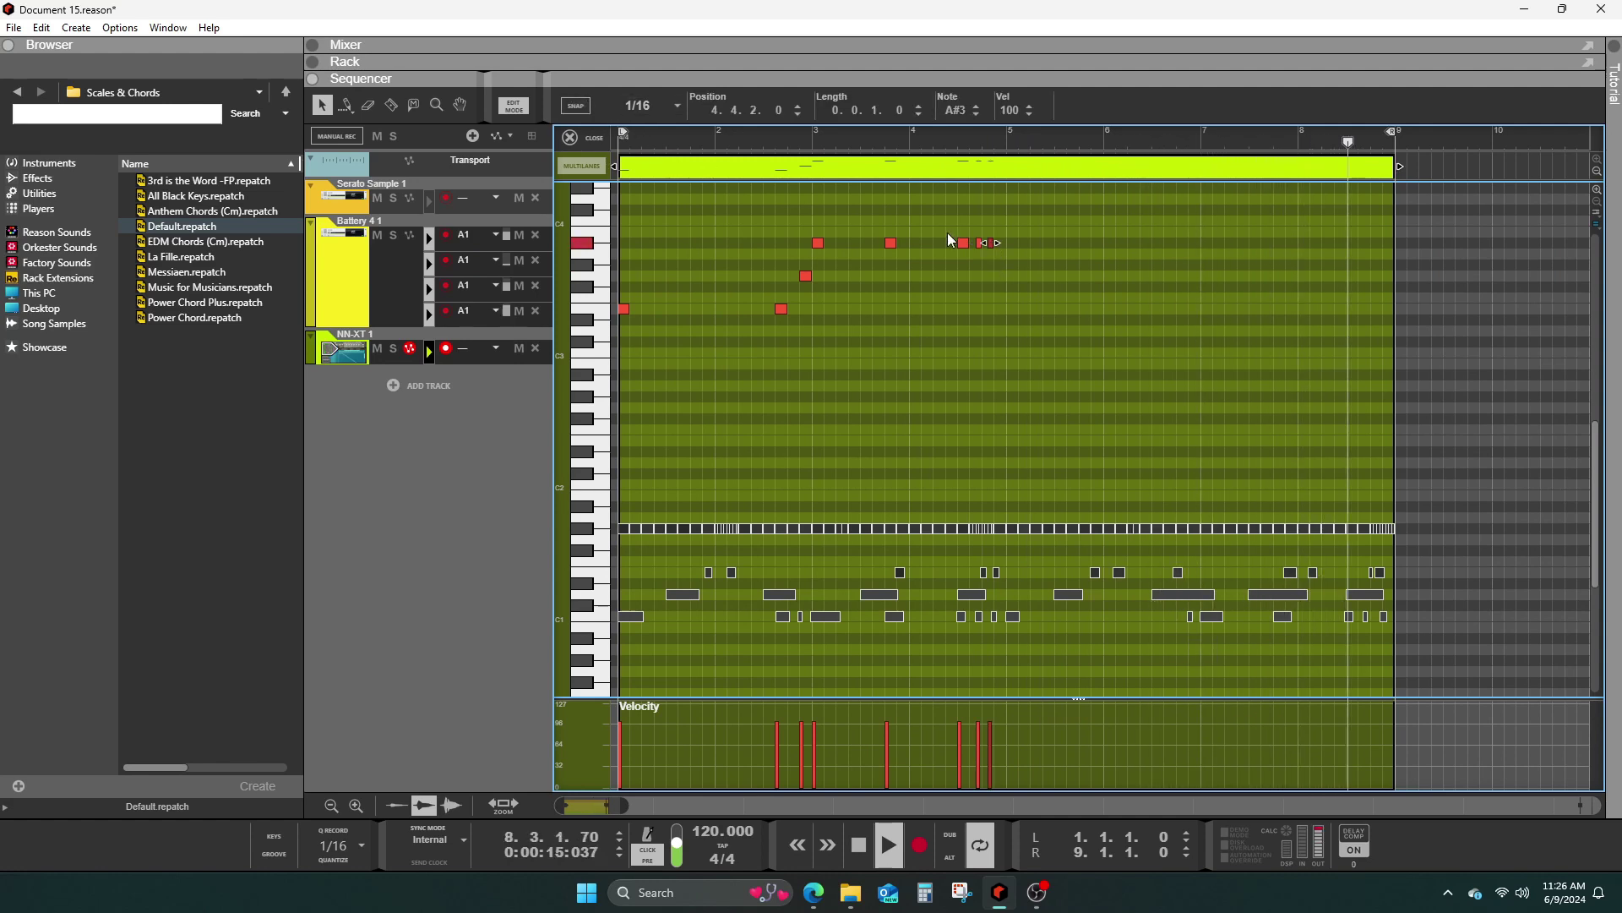
left_click_drag(986, 247, 990, 245)
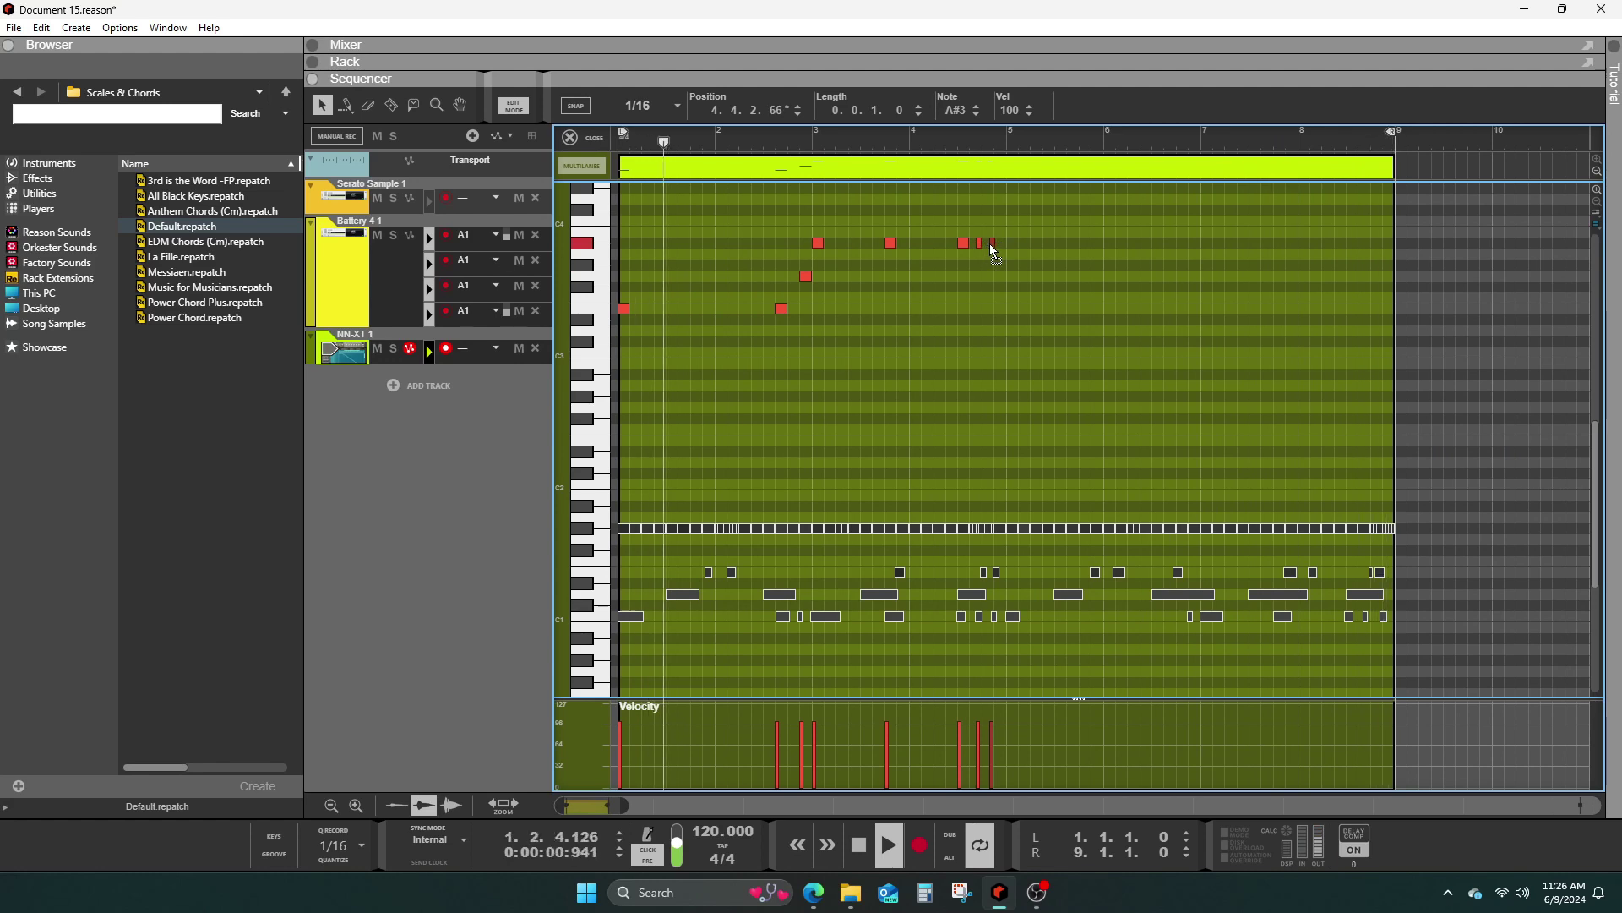
left_click_drag(990, 243, 992, 245)
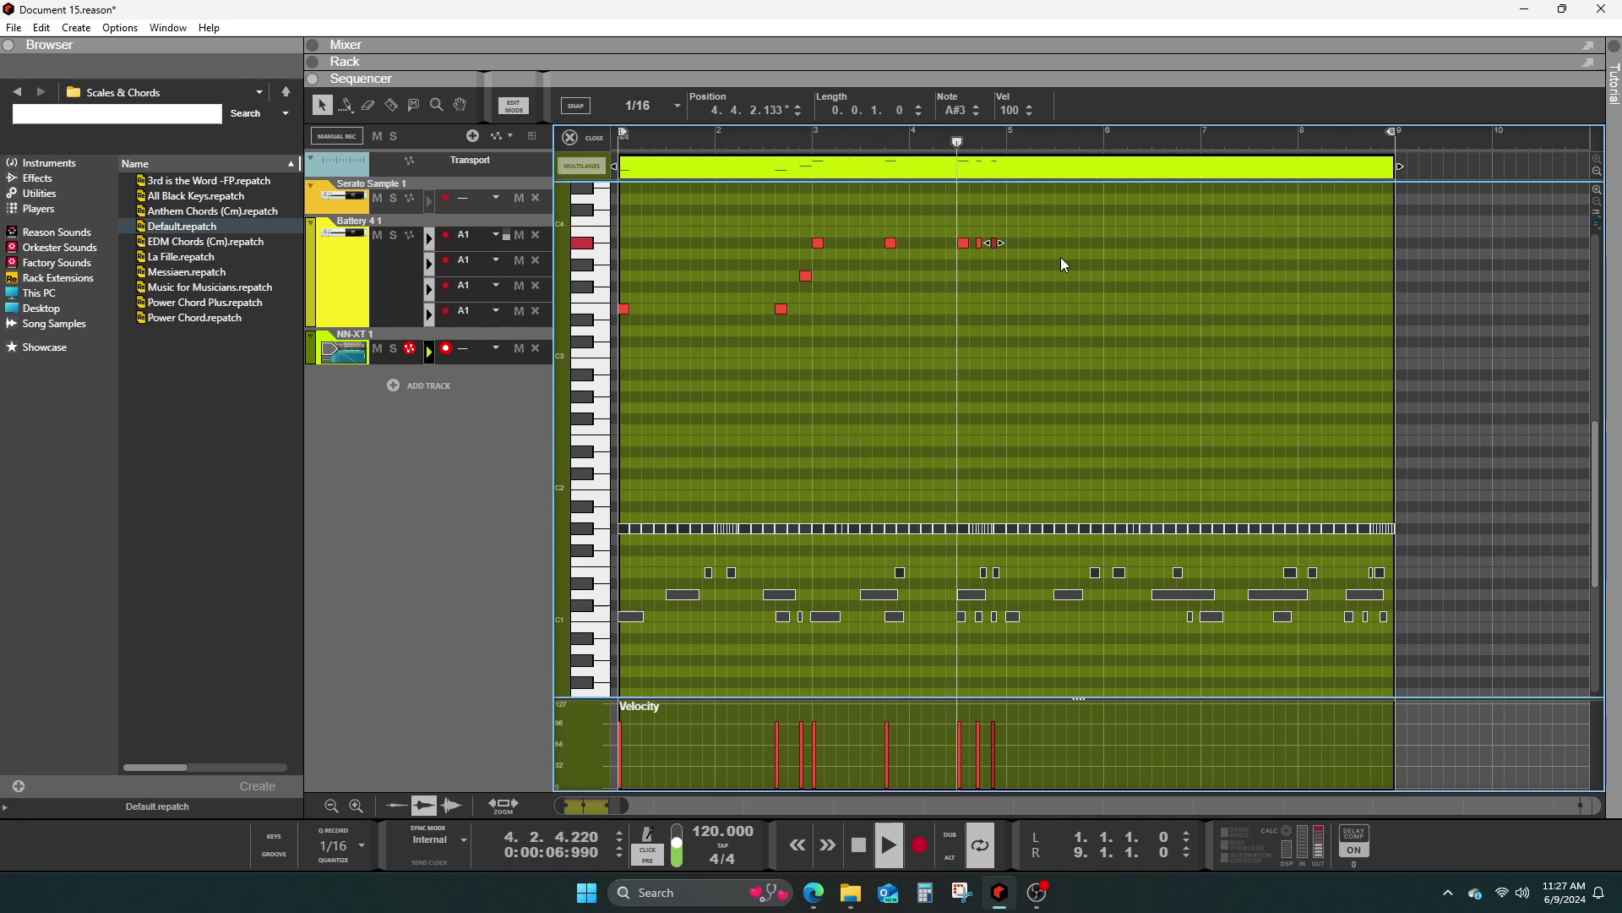
- Lower the last two short bass notes of bar 4 to G#3 and F#3 to form a descending run
left_click(1012, 256)
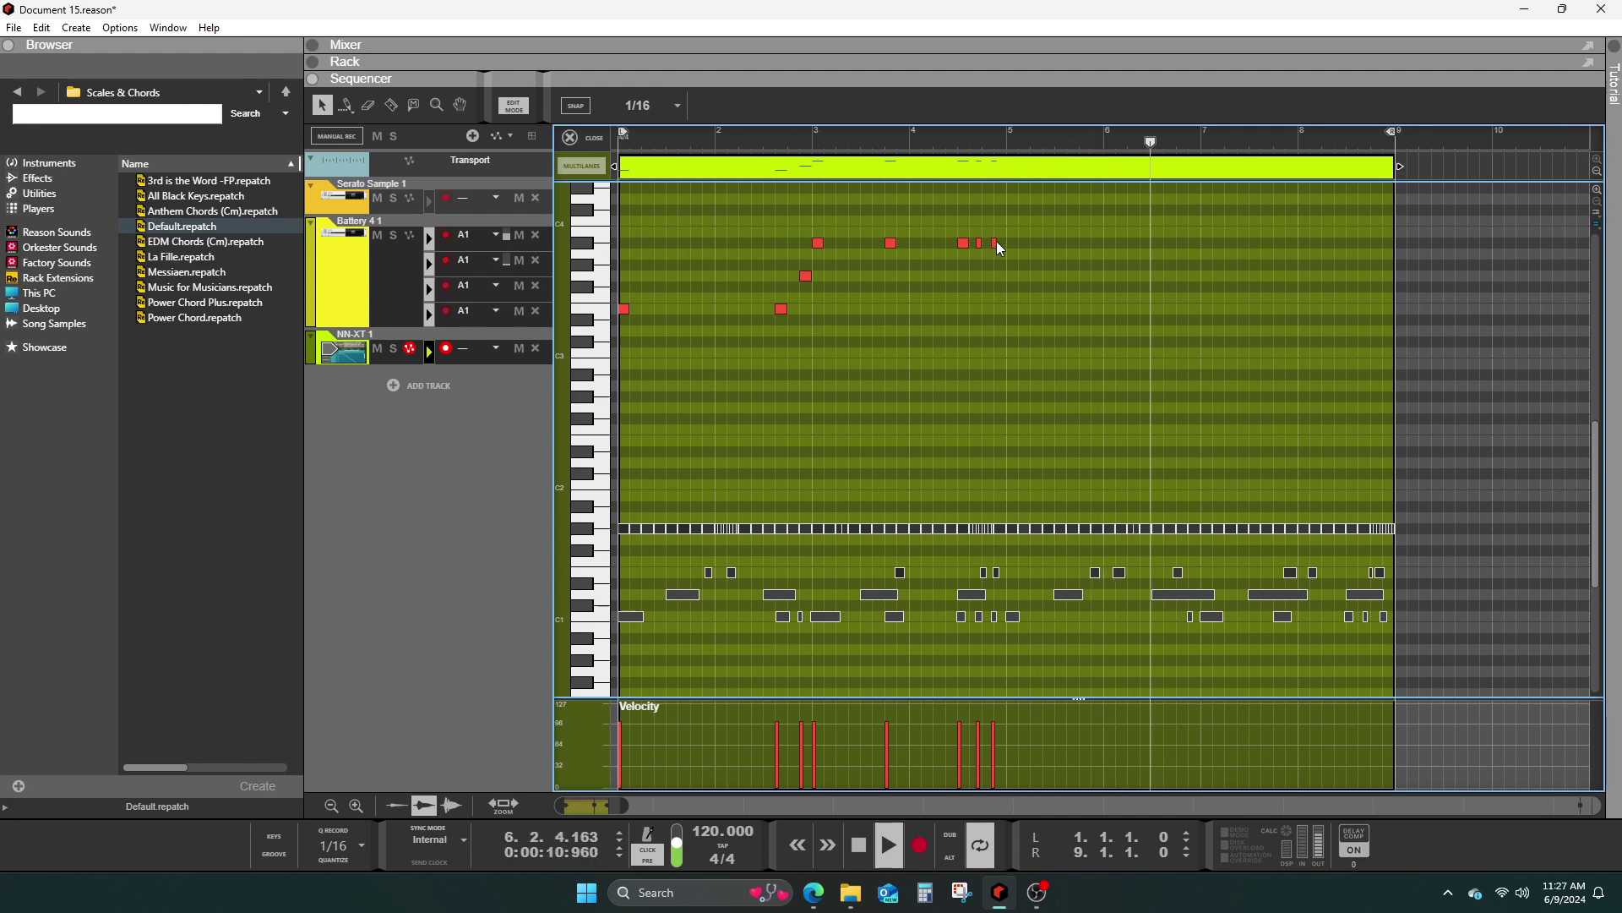
left_click(994, 242)
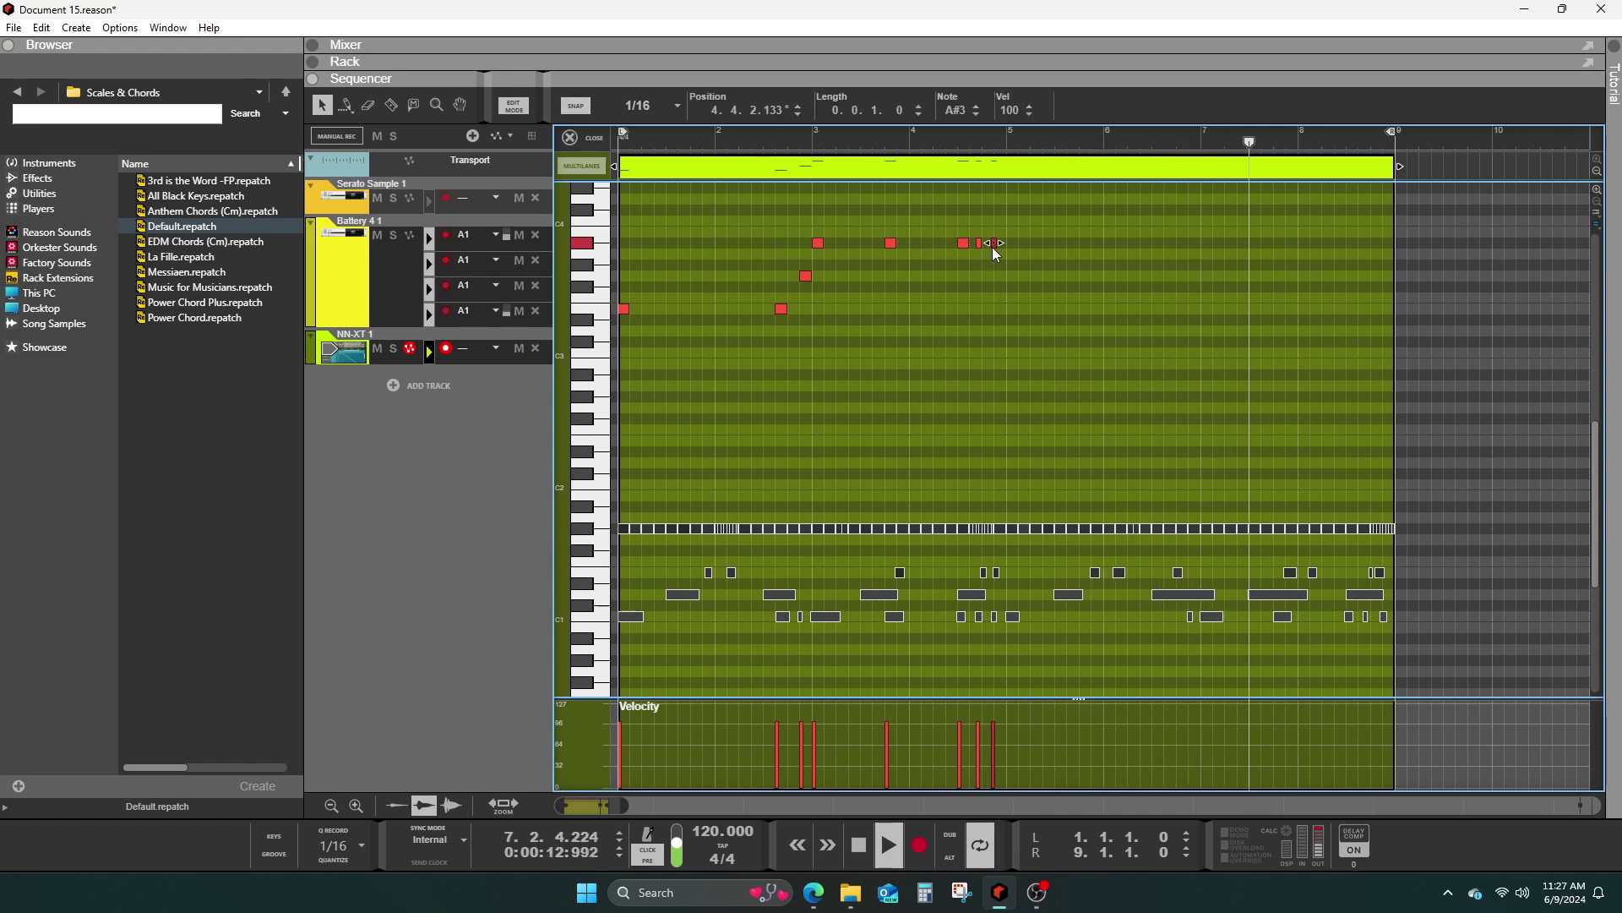
left_click_drag(993, 245, 994, 286)
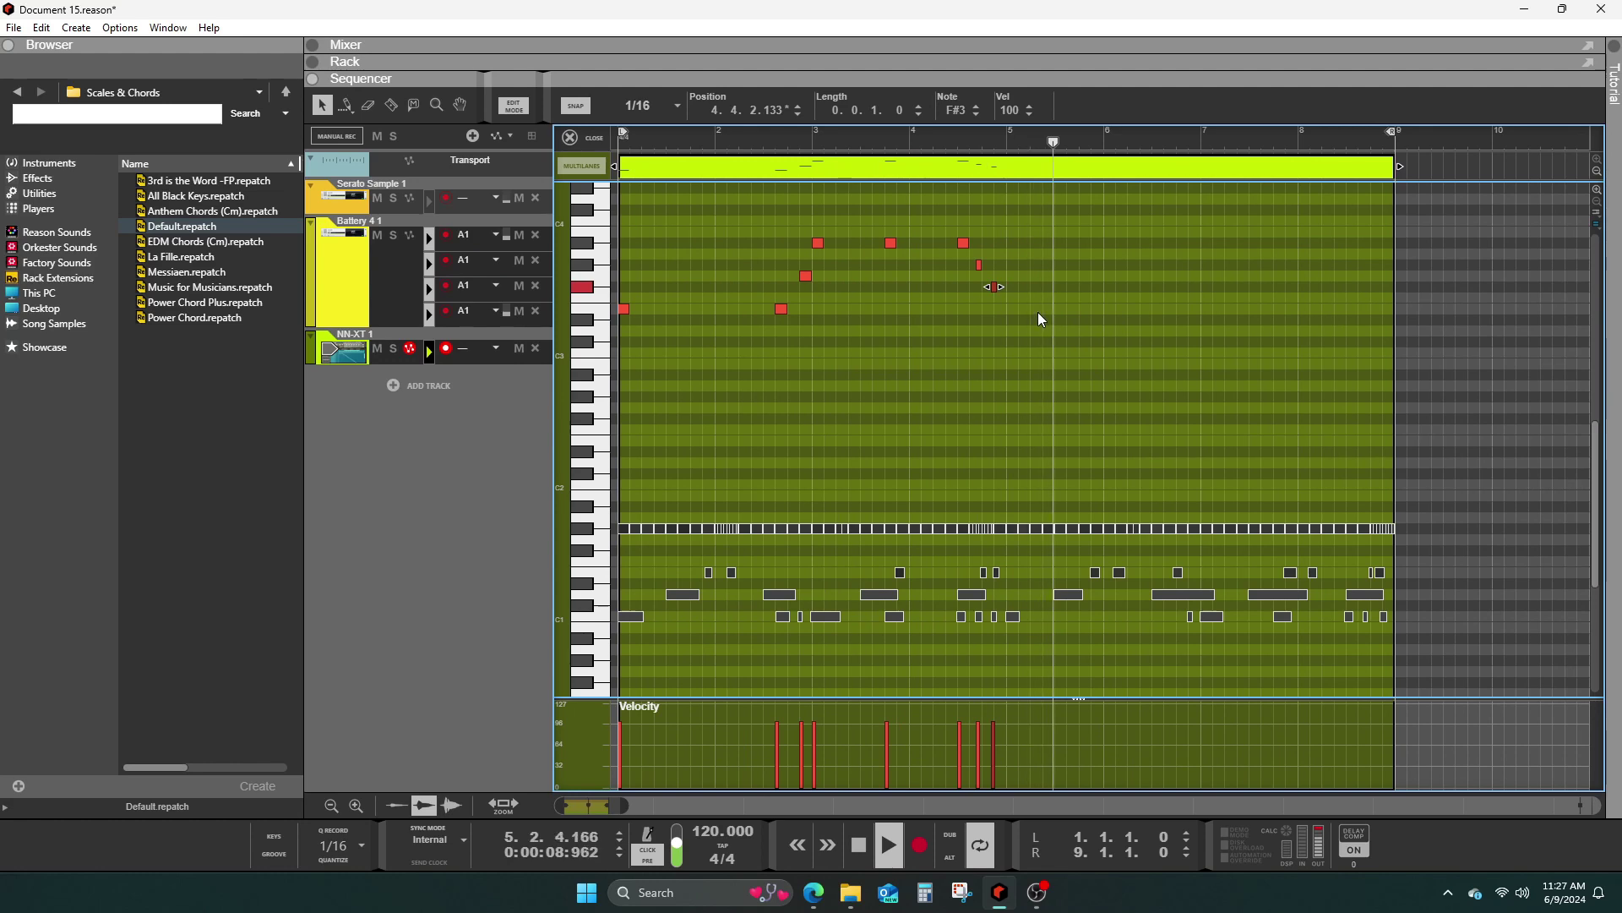
- Duplicate all eight bass notes and move the copy to start at 5.1.1
left_click_drag(1025, 205, 609, 363)
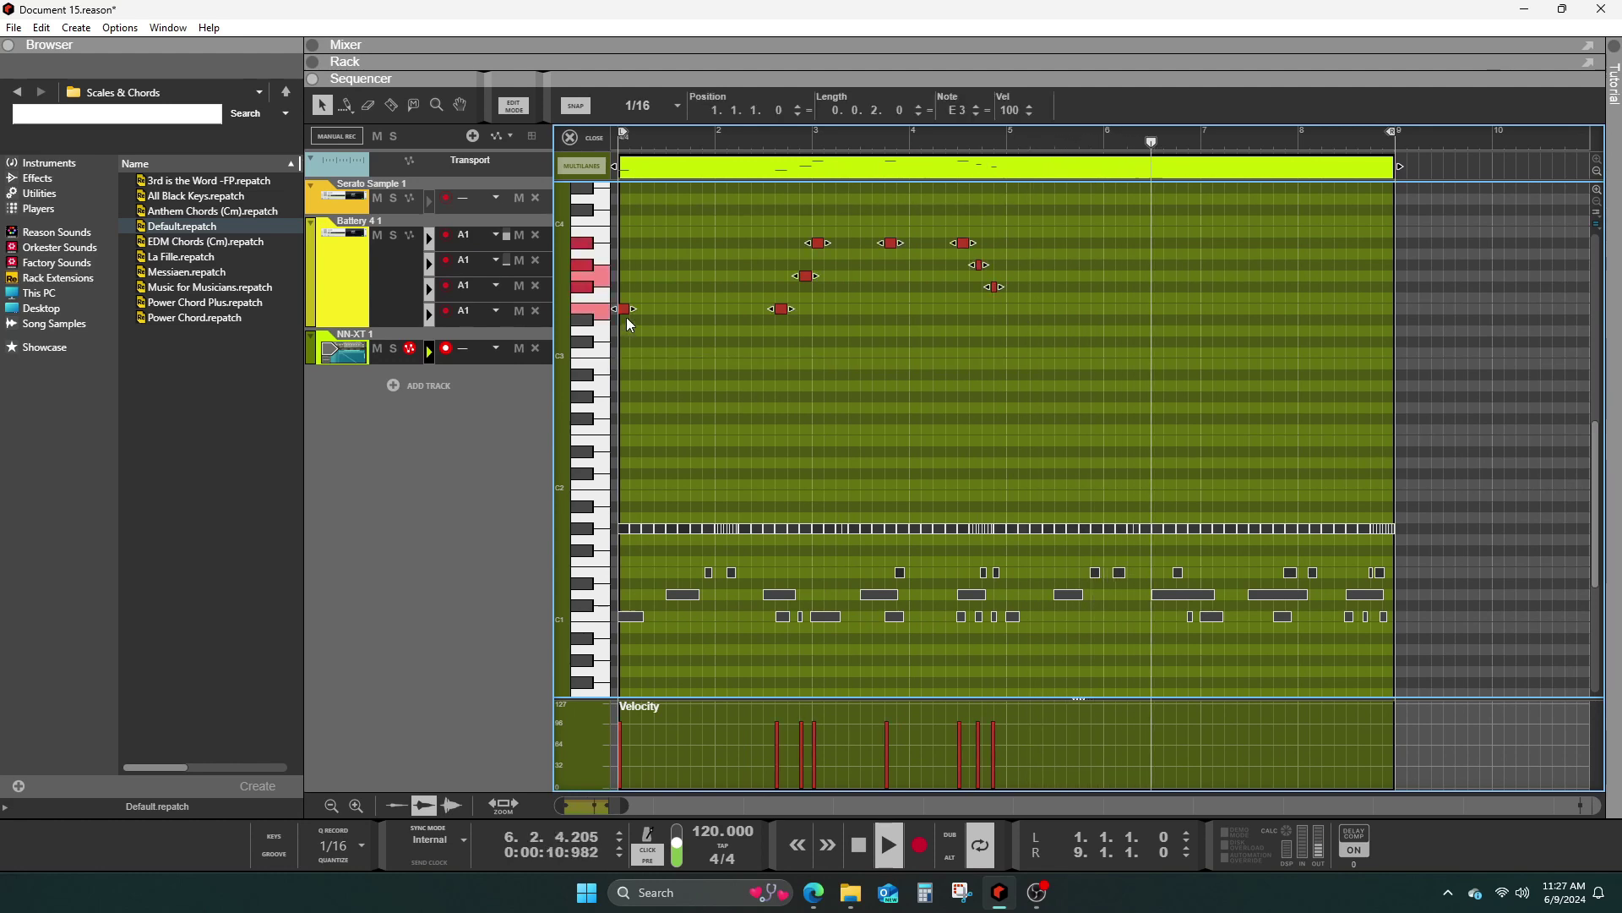
right_click(623, 309)
left_click(681, 408)
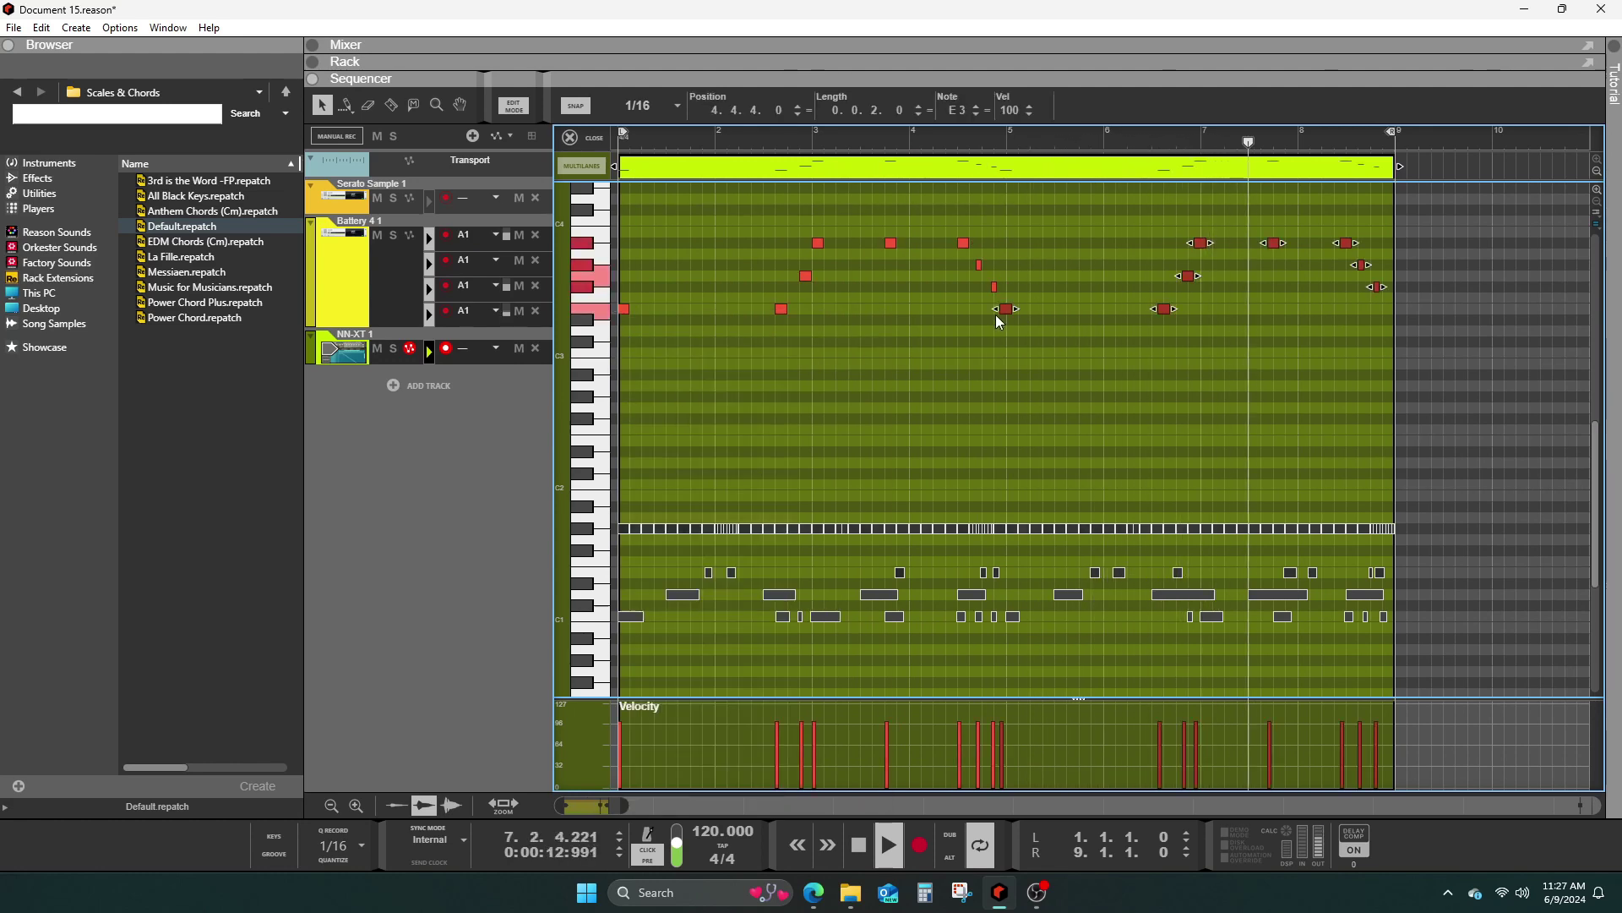
left_click_drag(1004, 310, 1012, 309)
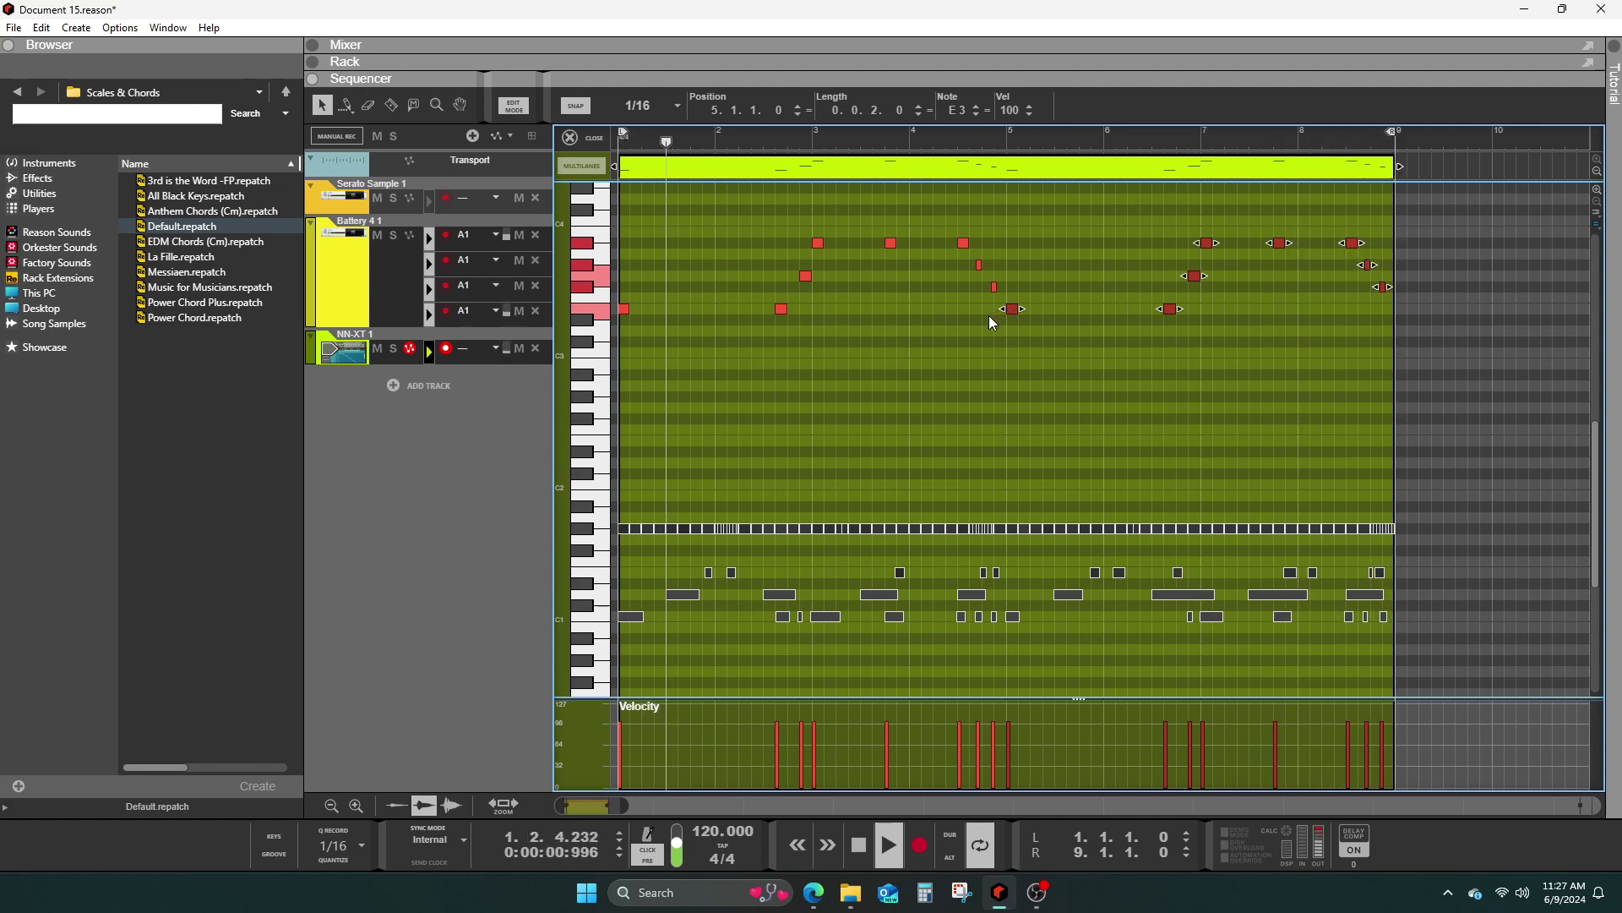
- Raise the bass notes at 3.1.1 and 4.3.1 to B3
left_click(778, 365)
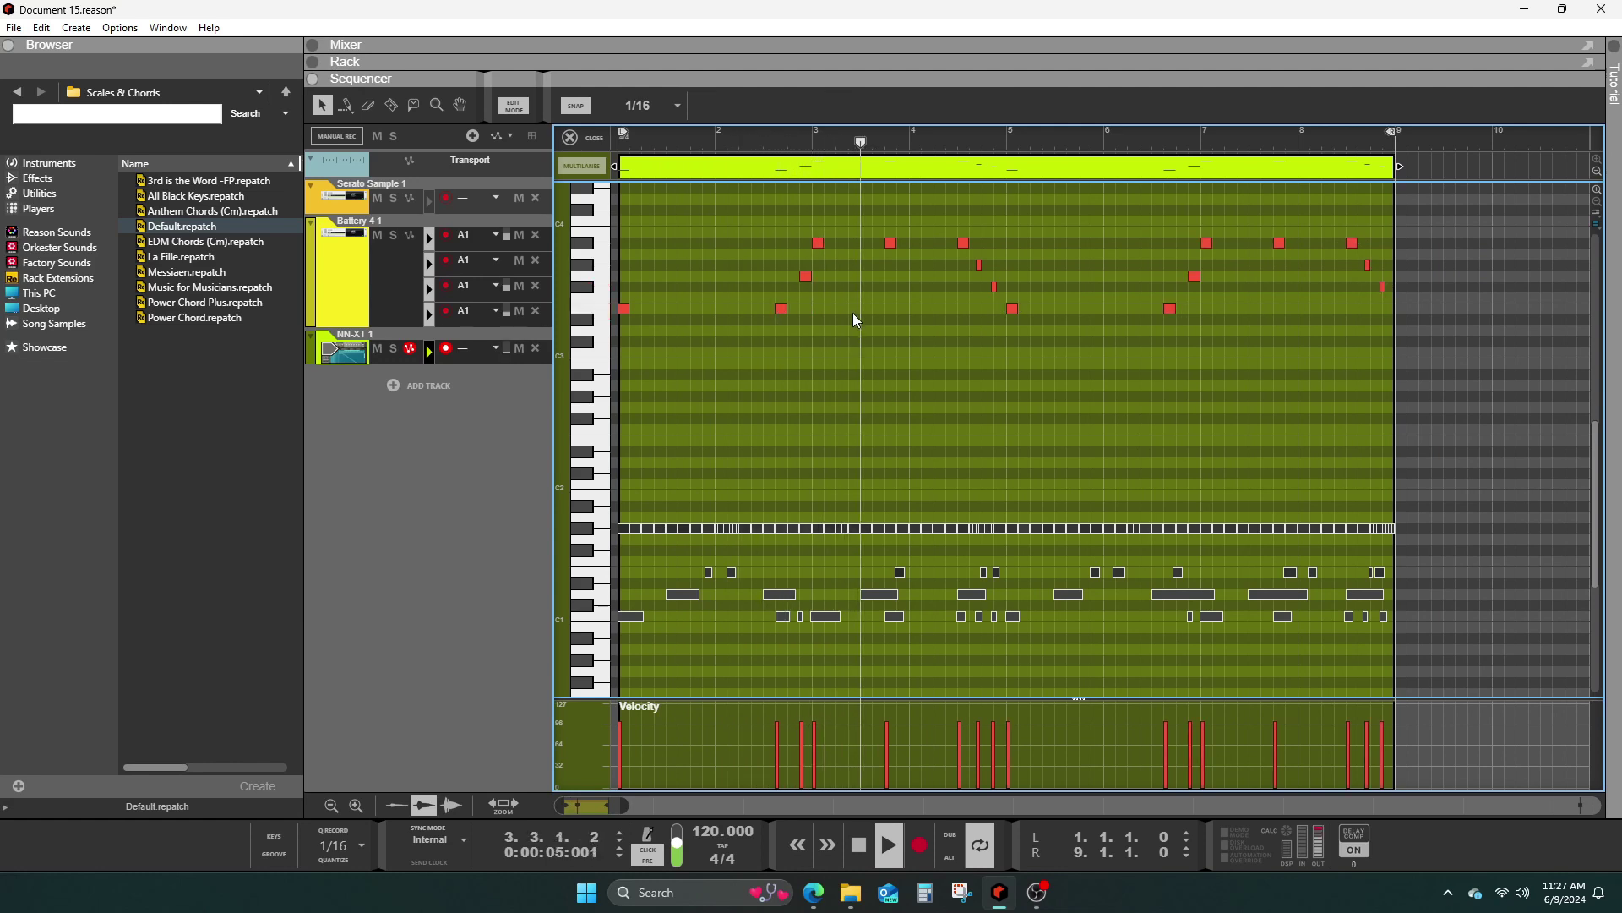
left_click_drag(819, 251, 820, 240)
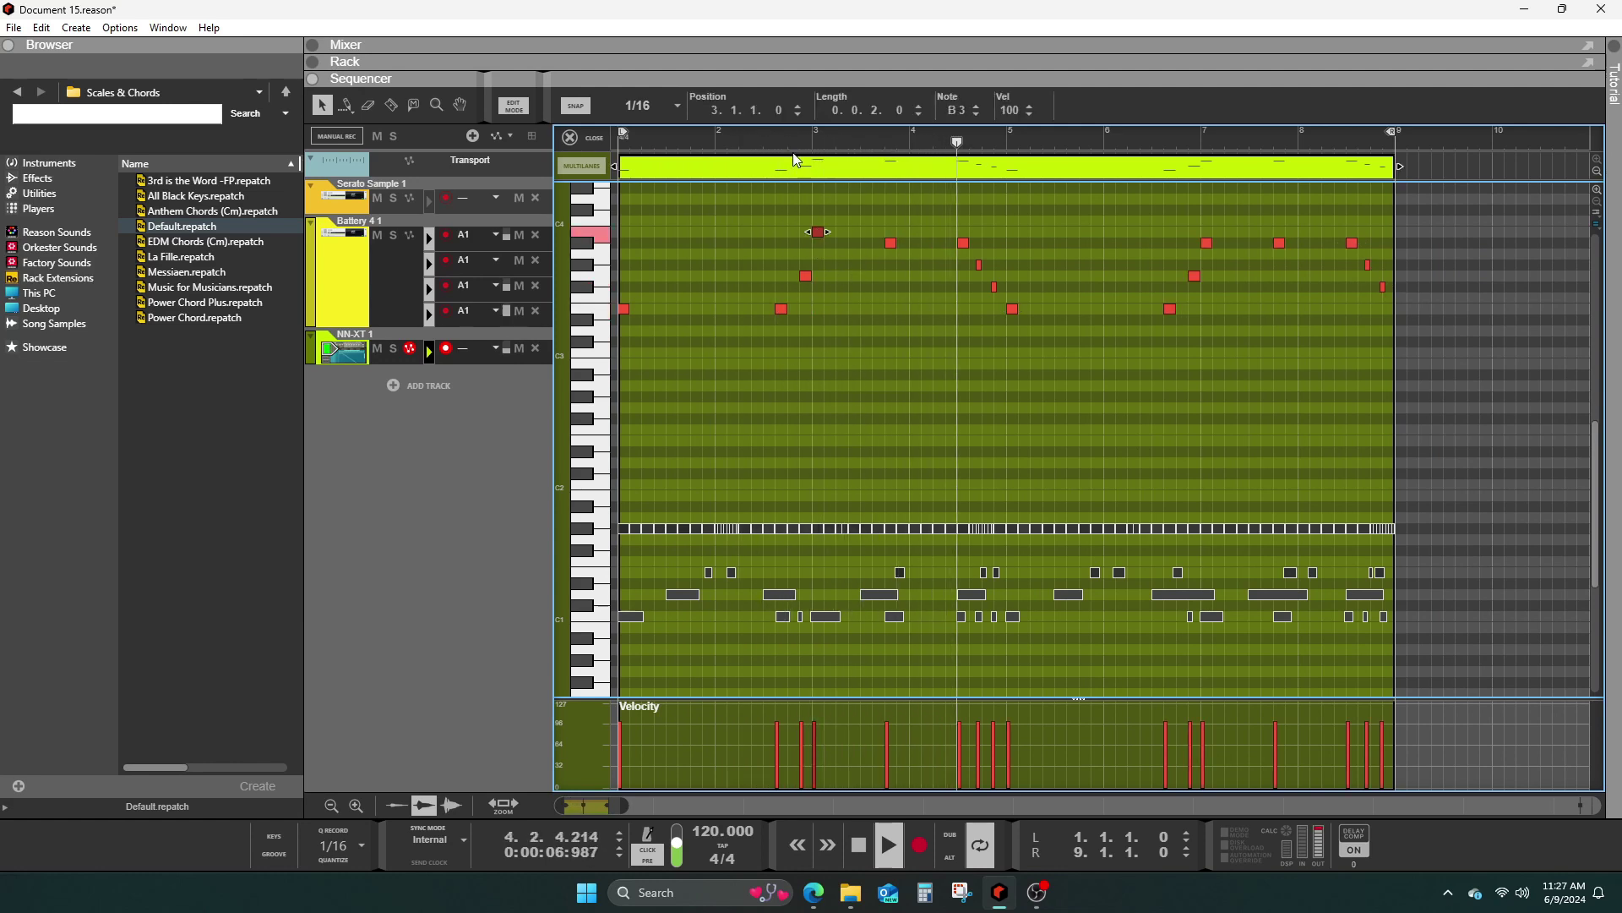
left_click(768, 148)
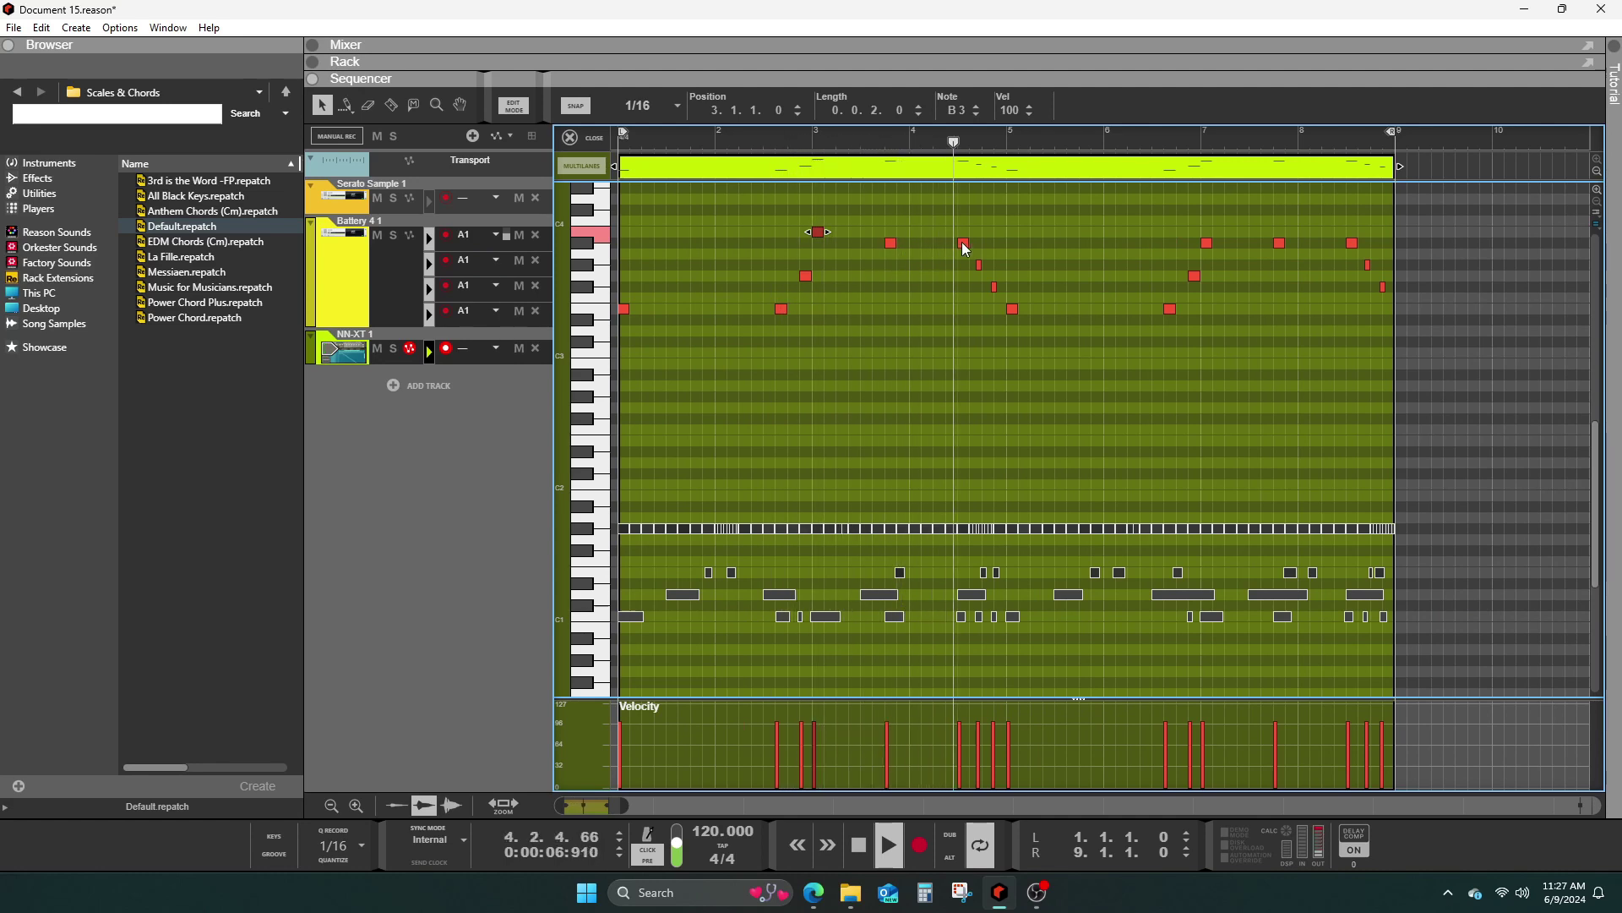
left_click_drag(963, 244, 964, 240)
left_click(623, 137)
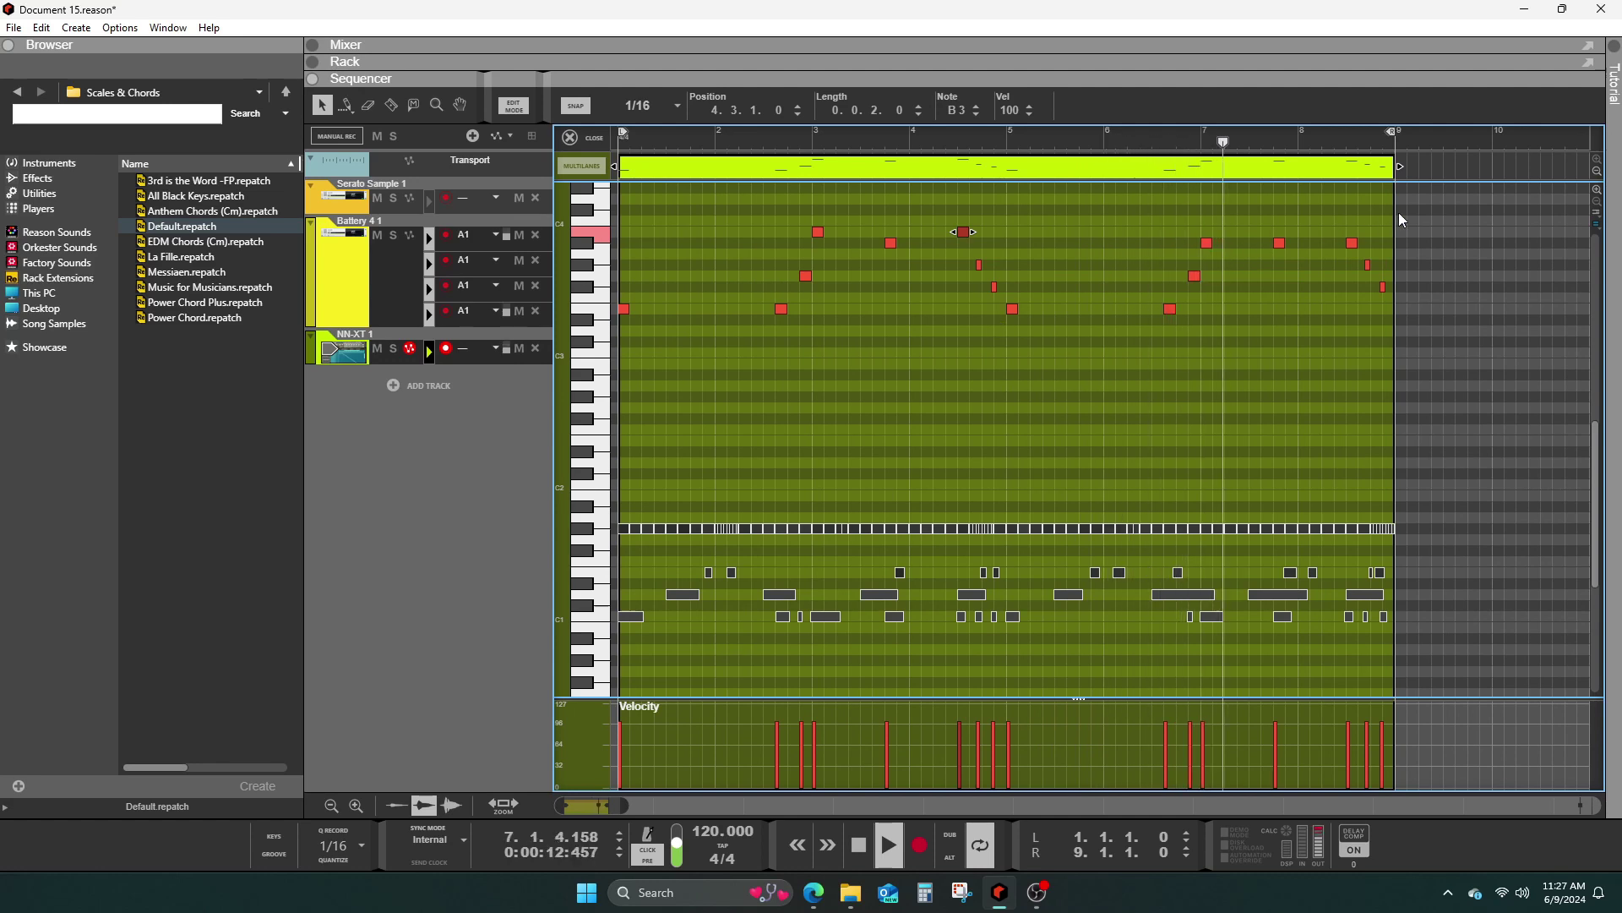
- Replace the bass notes in bars 5 to 8 with a duplicate of the revised first eight notes, starting at 5.1.1
left_click_drag(1398, 211, 1014, 388)
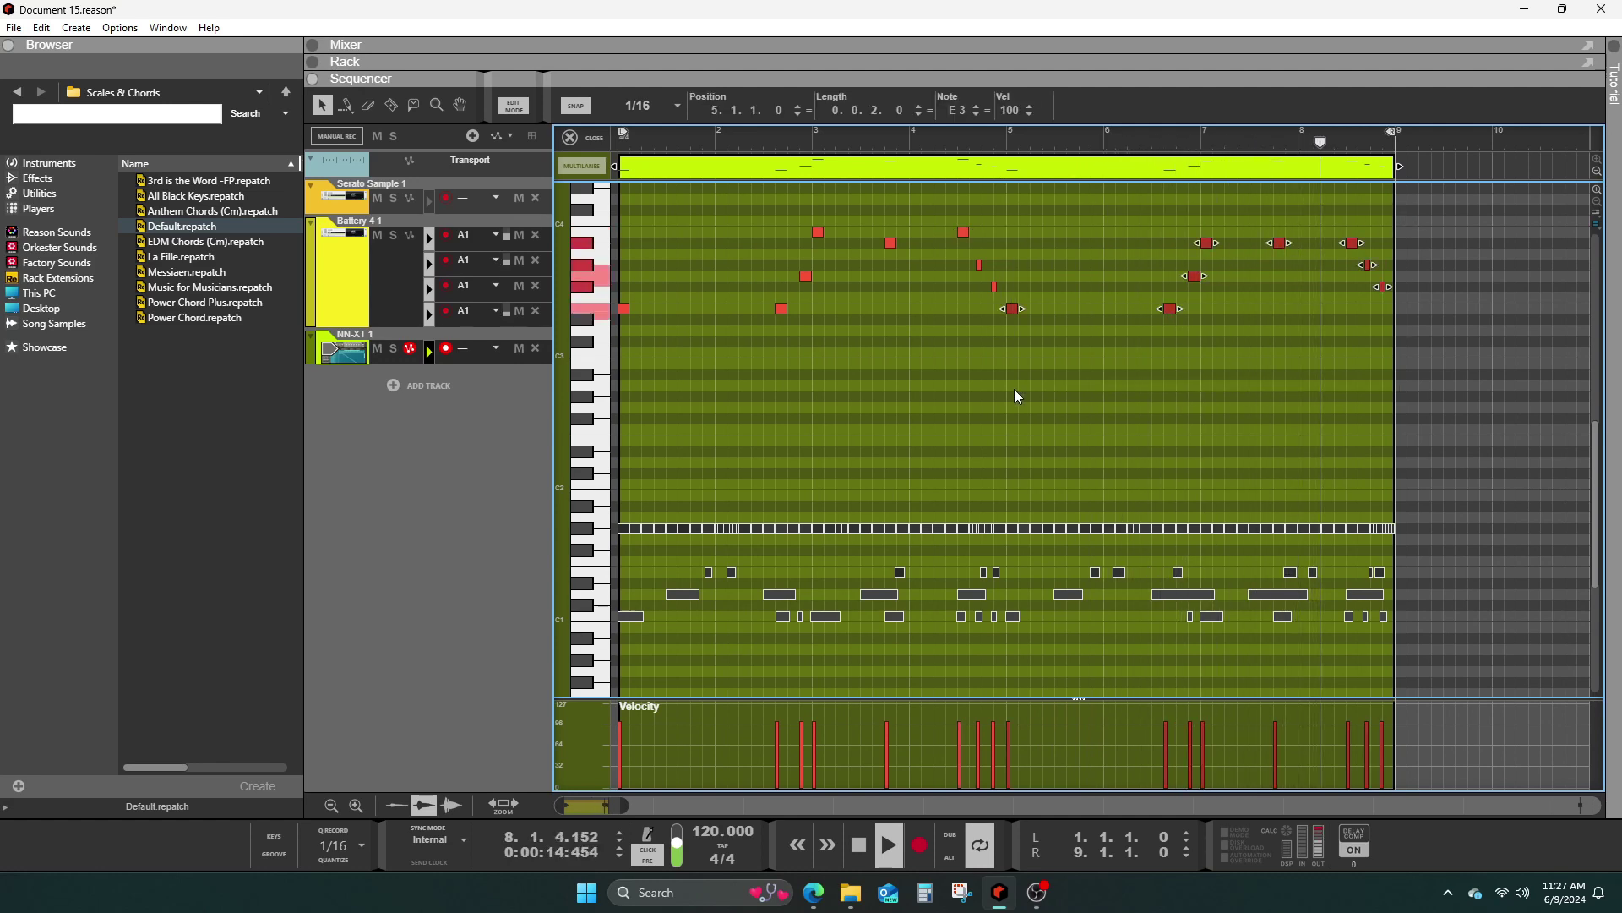
key("Delete")
left_click_drag(1010, 213, 606, 358)
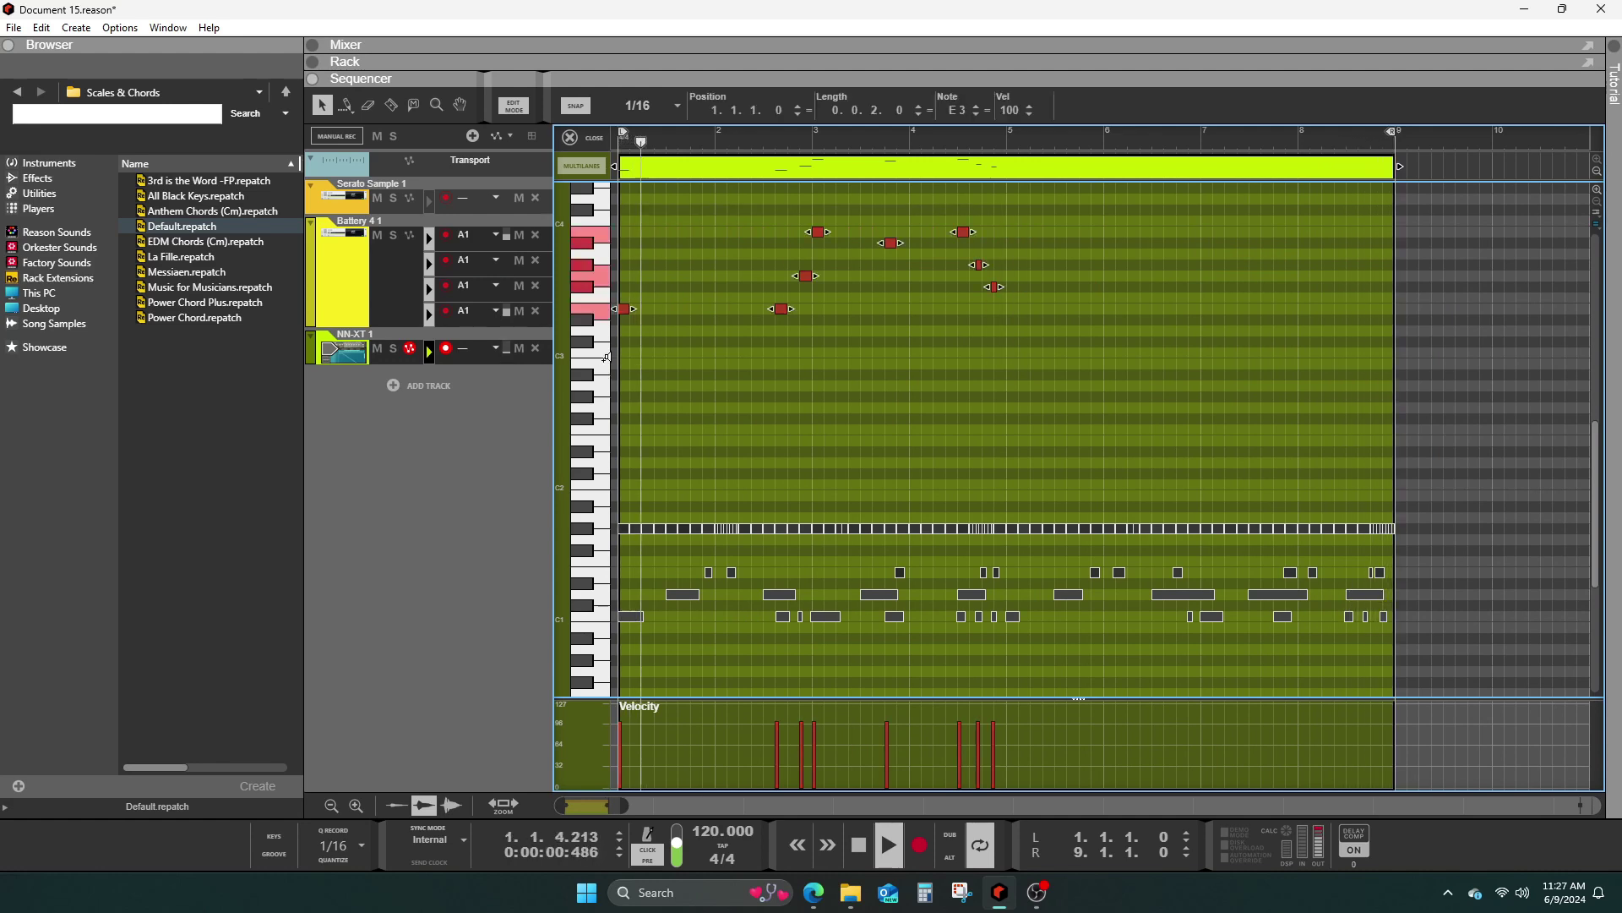
right_click(627, 310)
left_click(672, 406)
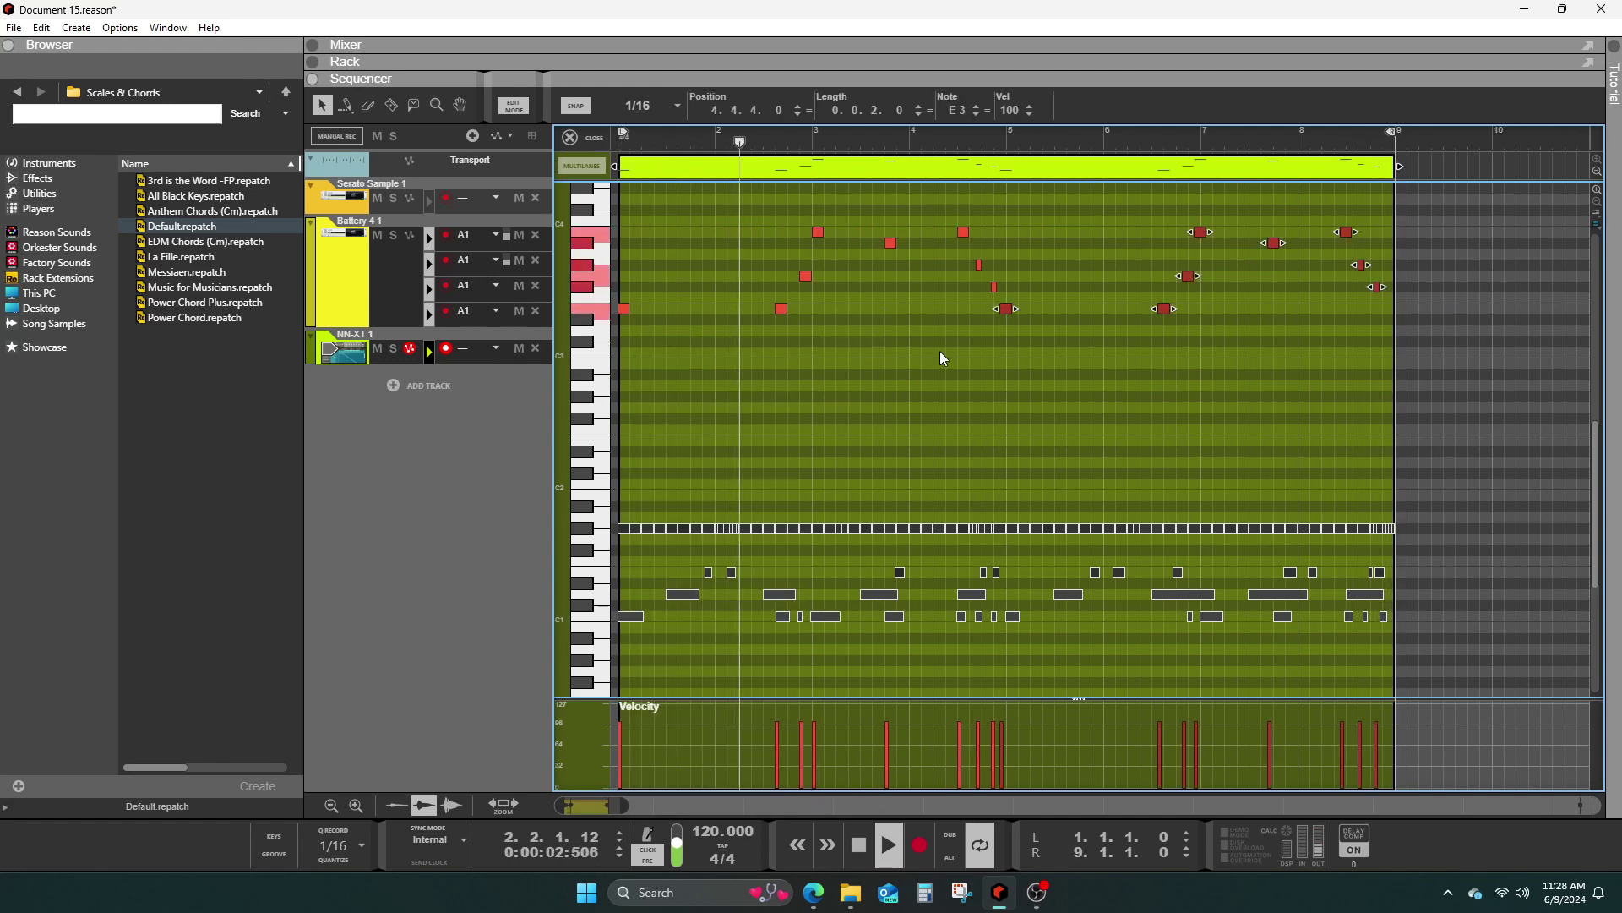
left_click_drag(1003, 309, 1009, 310)
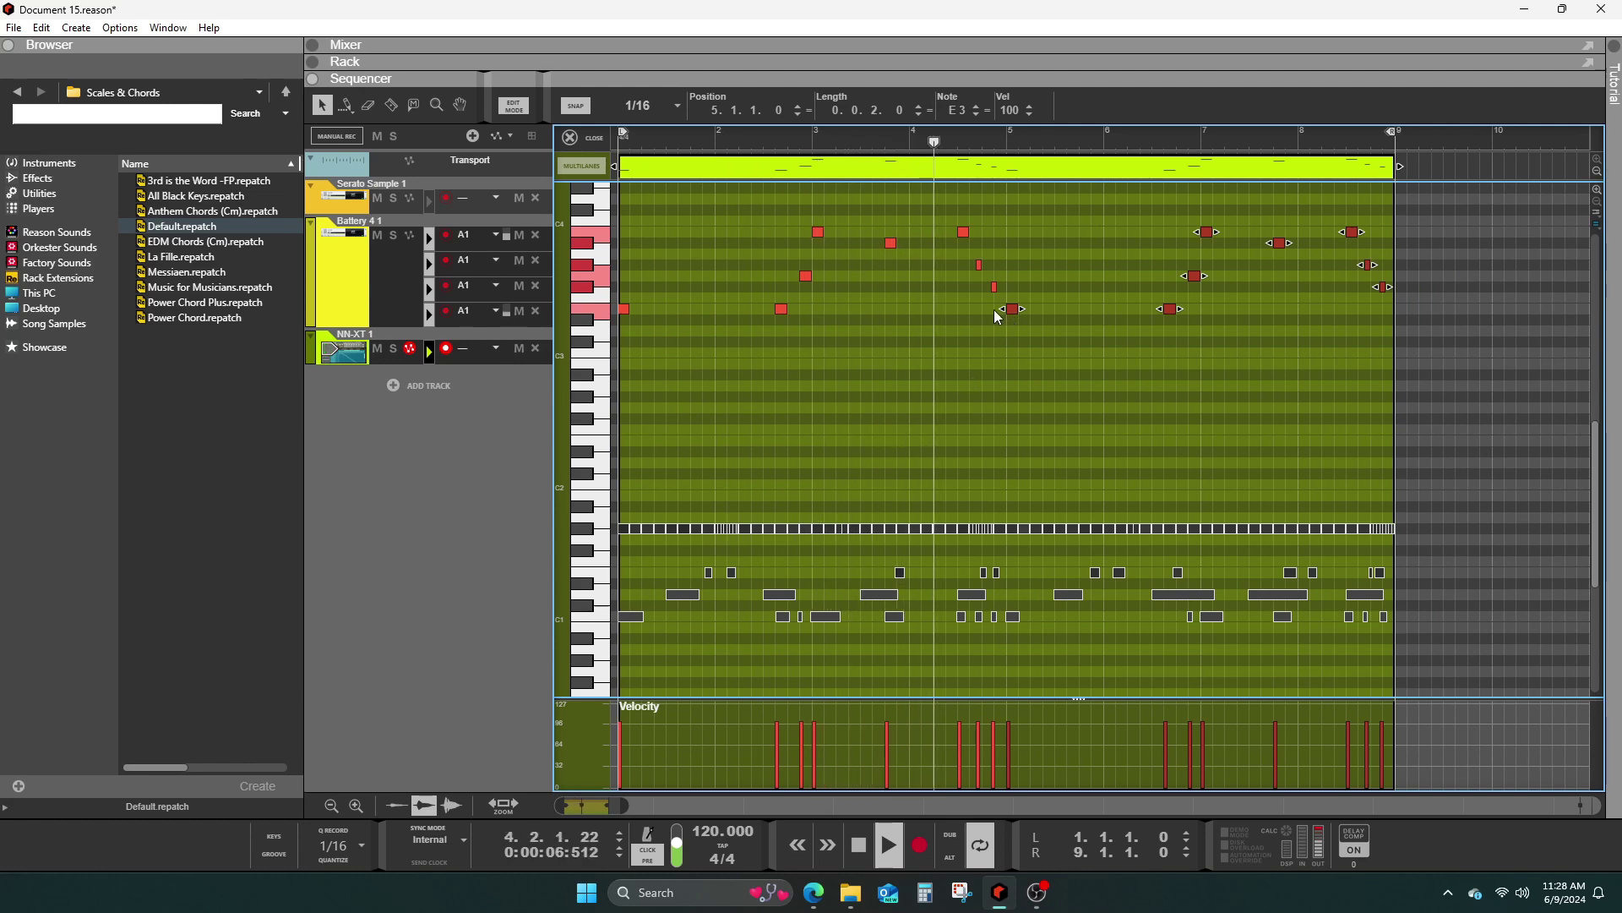
left_click(1164, 344)
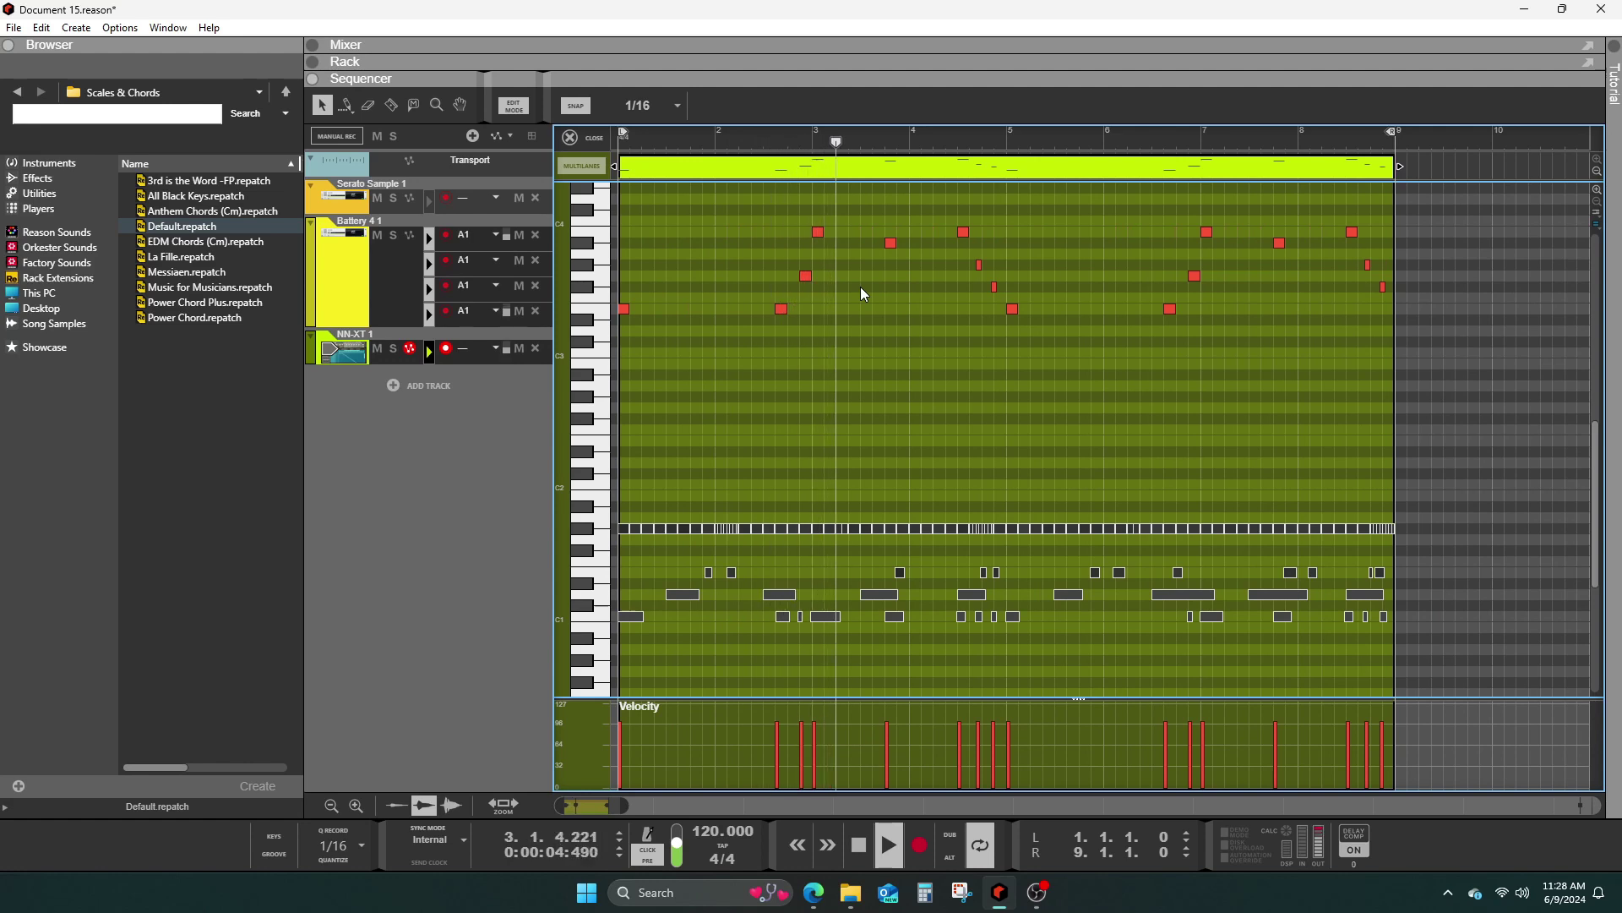
- Assign the NN-XT 1 note lane to groove channel A1
key("ctrl+1")
left_click(473, 348)
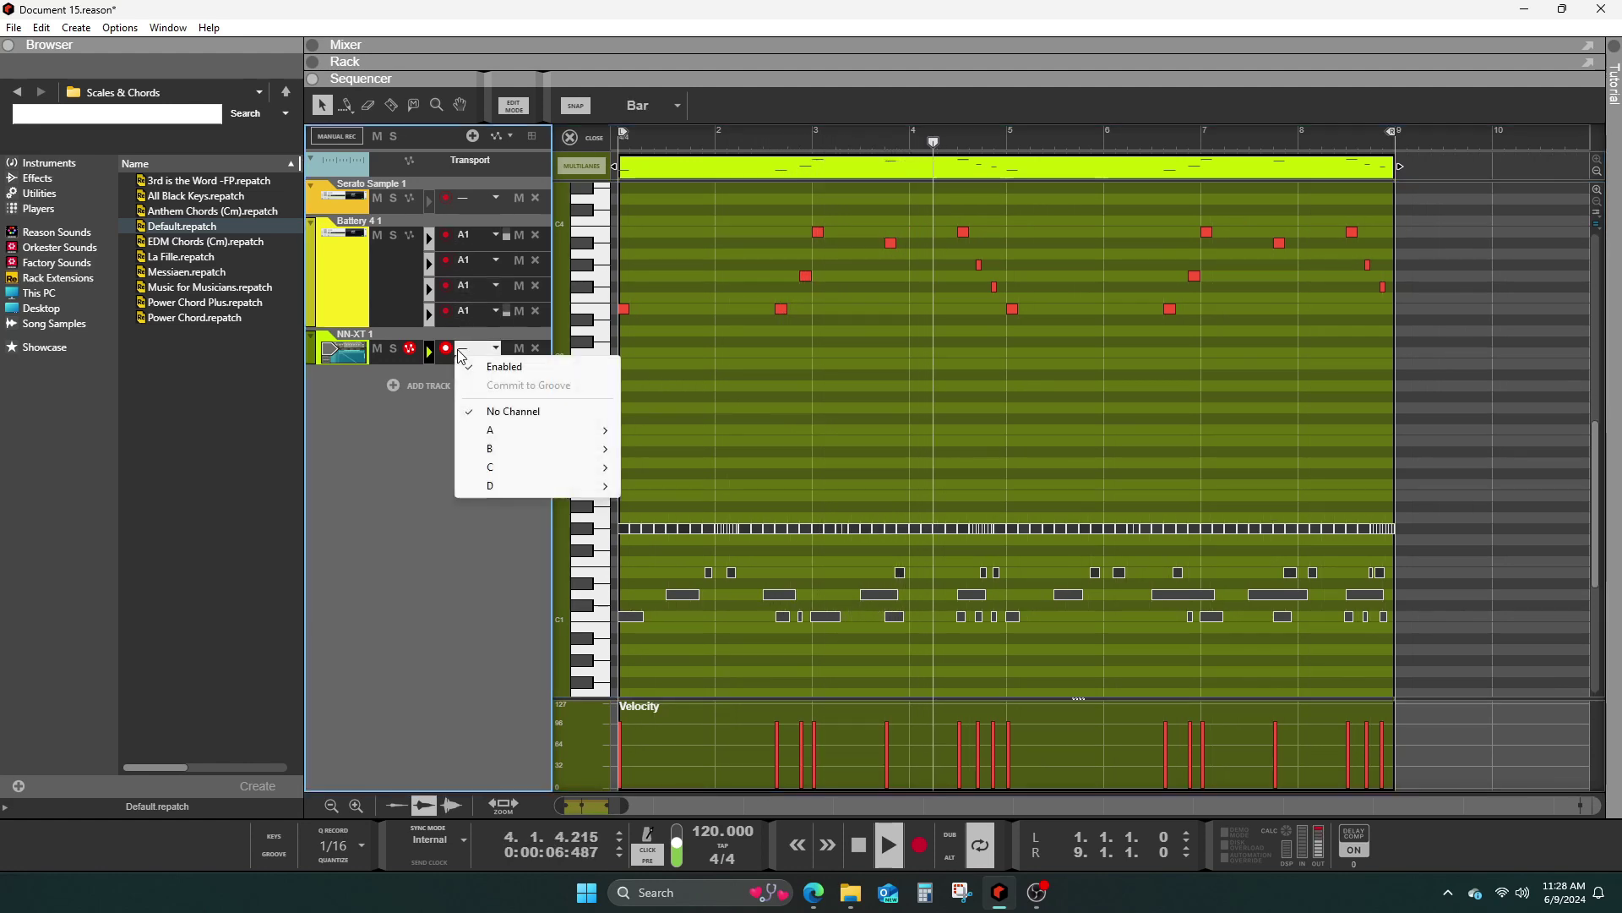
mouse_move(544, 433)
left_click(647, 428)
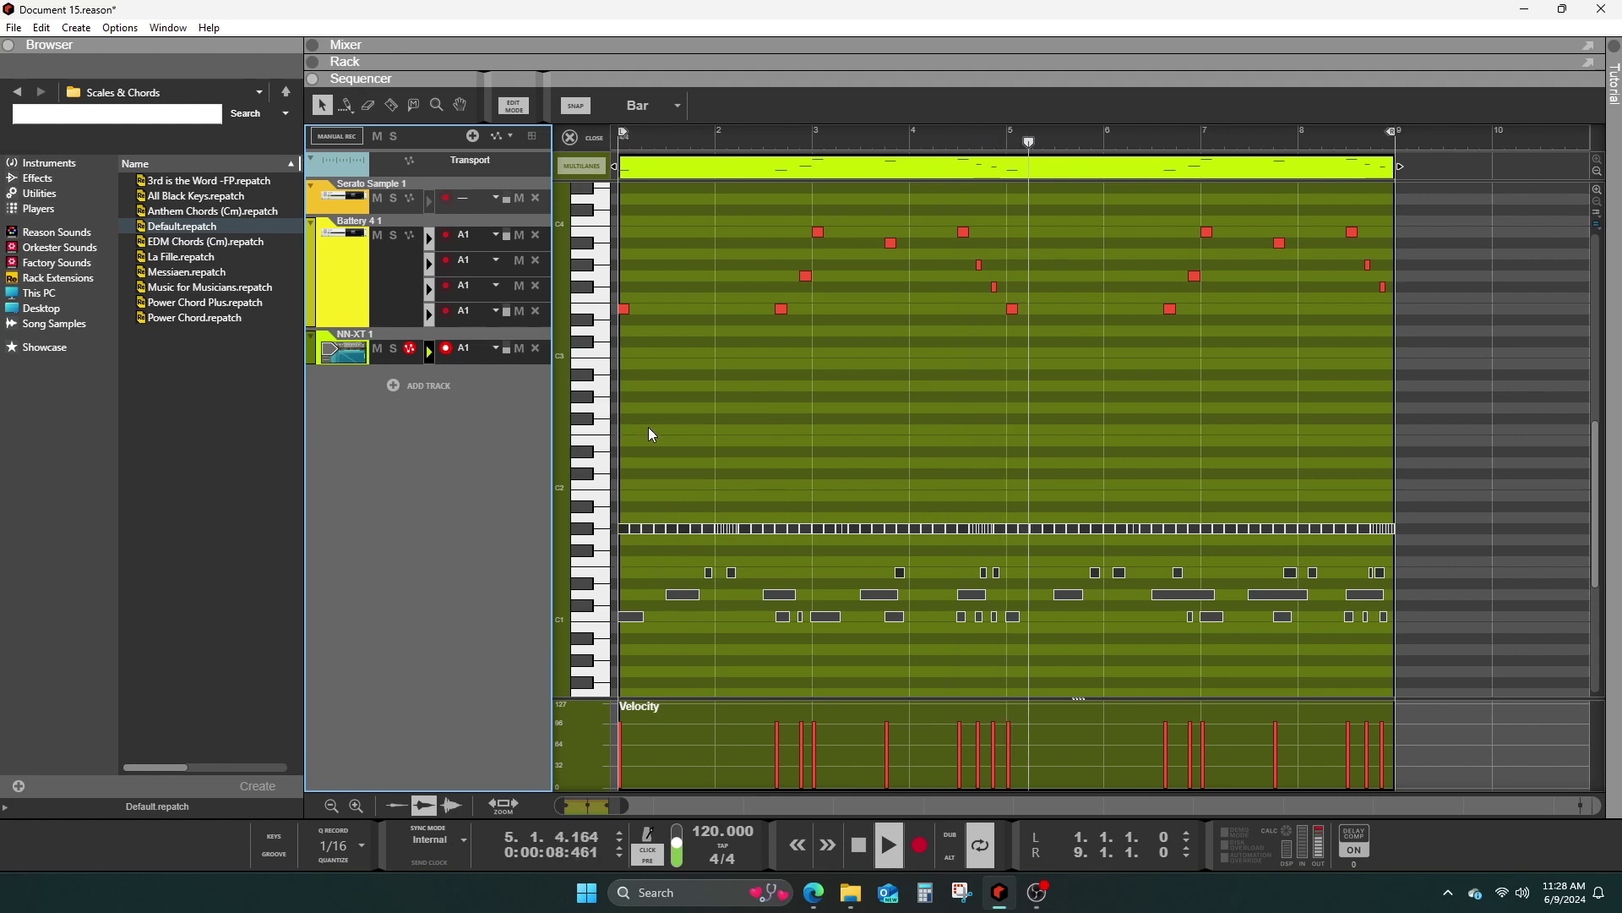
left_click(836, 397)
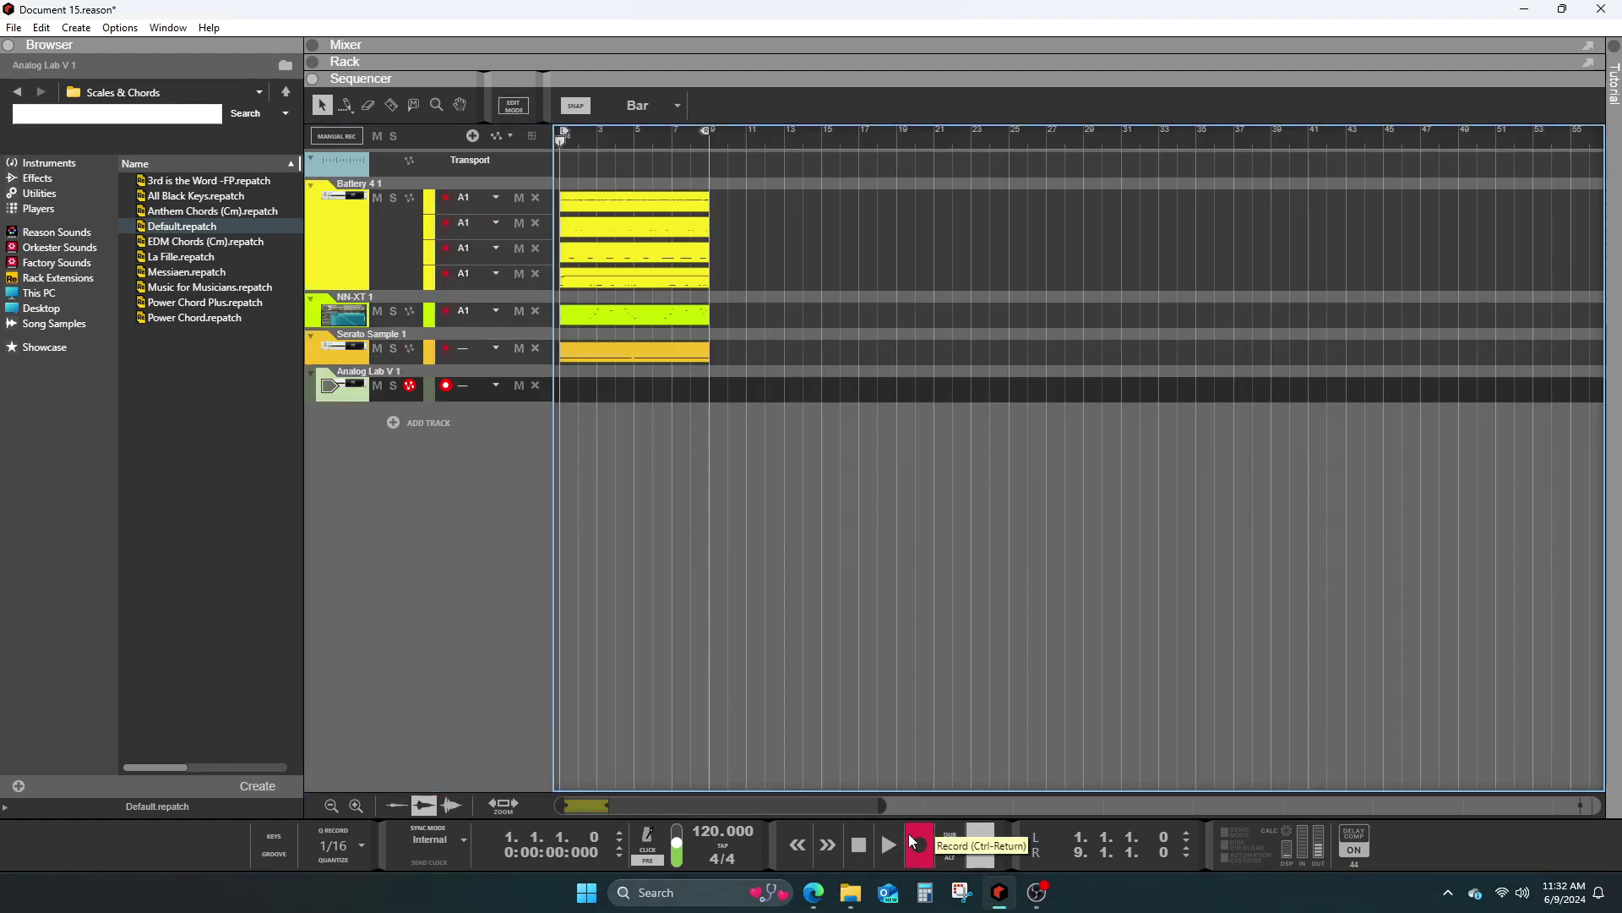
- Start recording parts from bar 1 on the Analog Lab V 1 and Nexus 1 tracks
key("space")
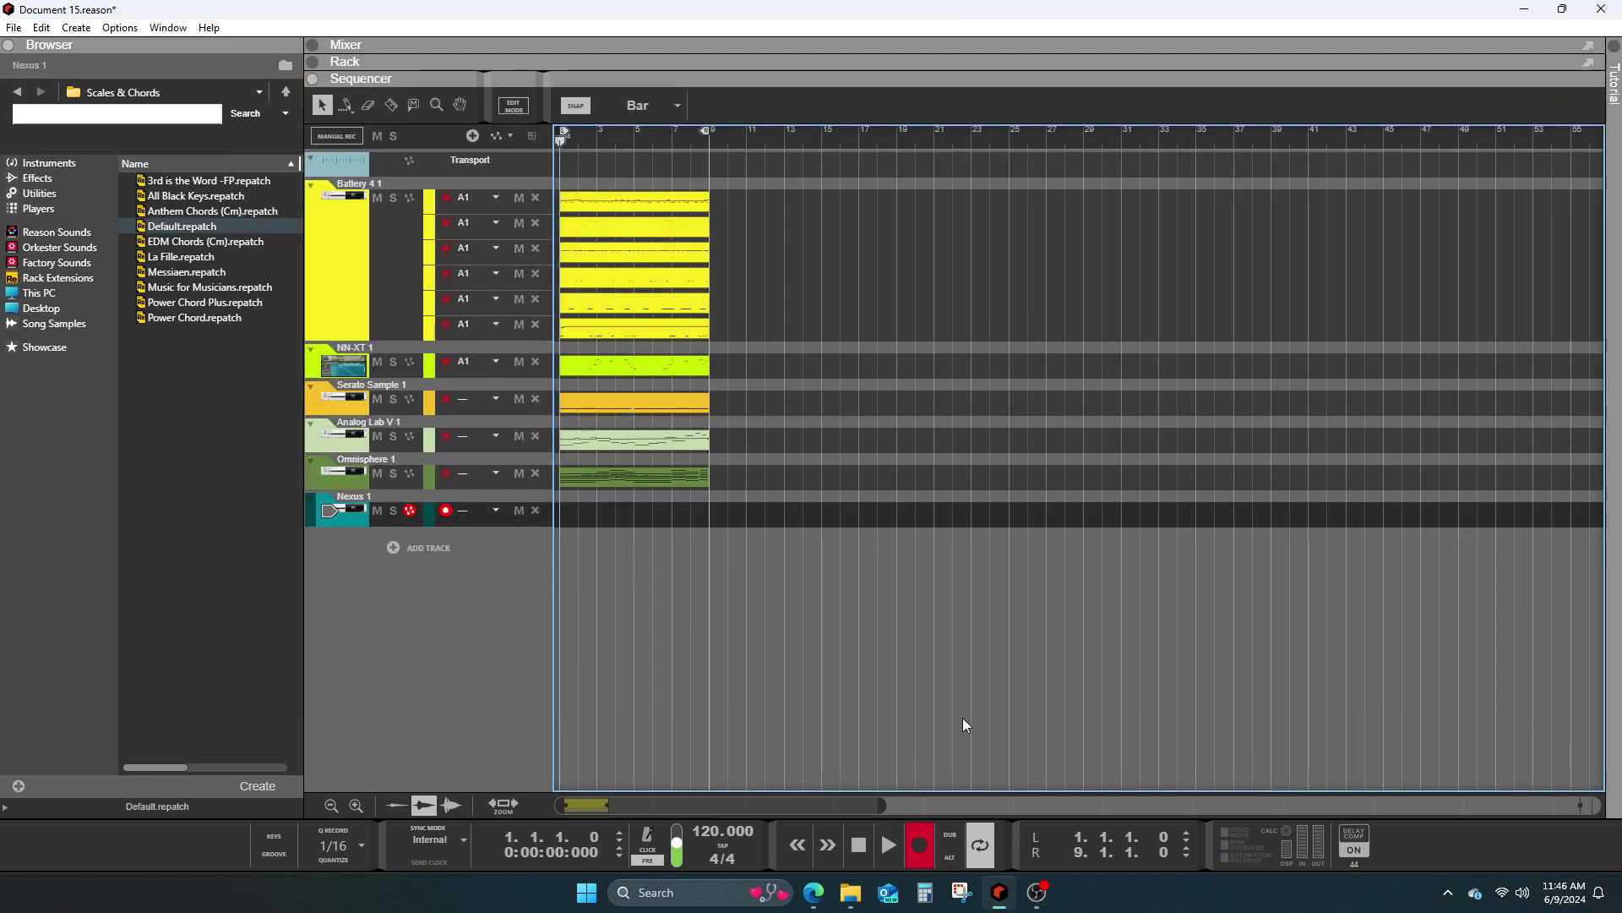
key("ctrl+Return")
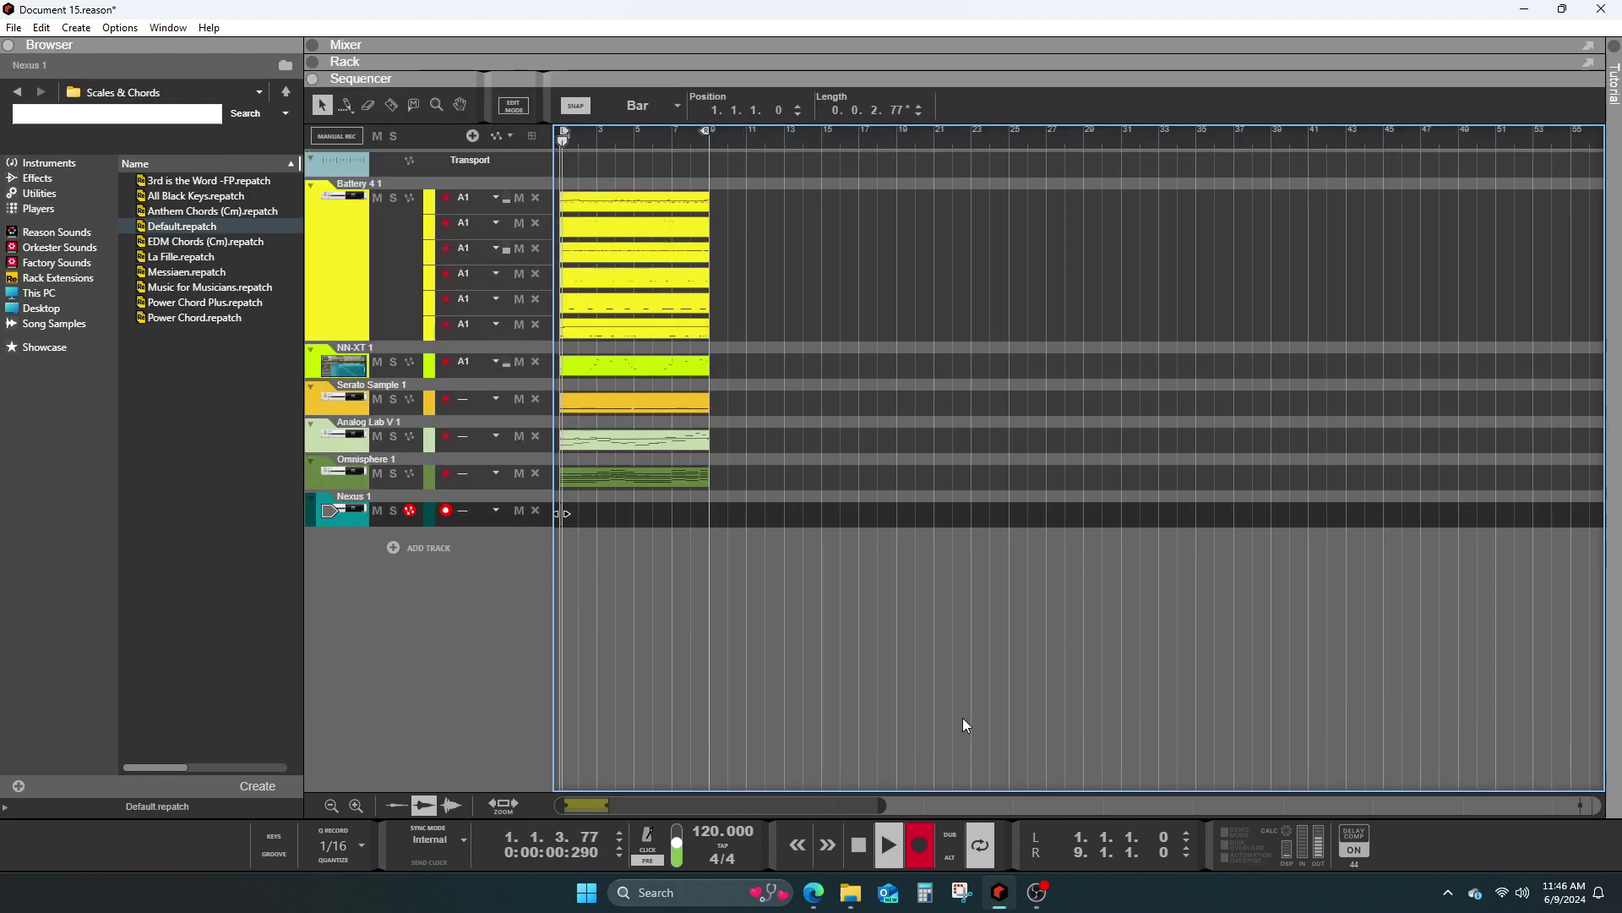